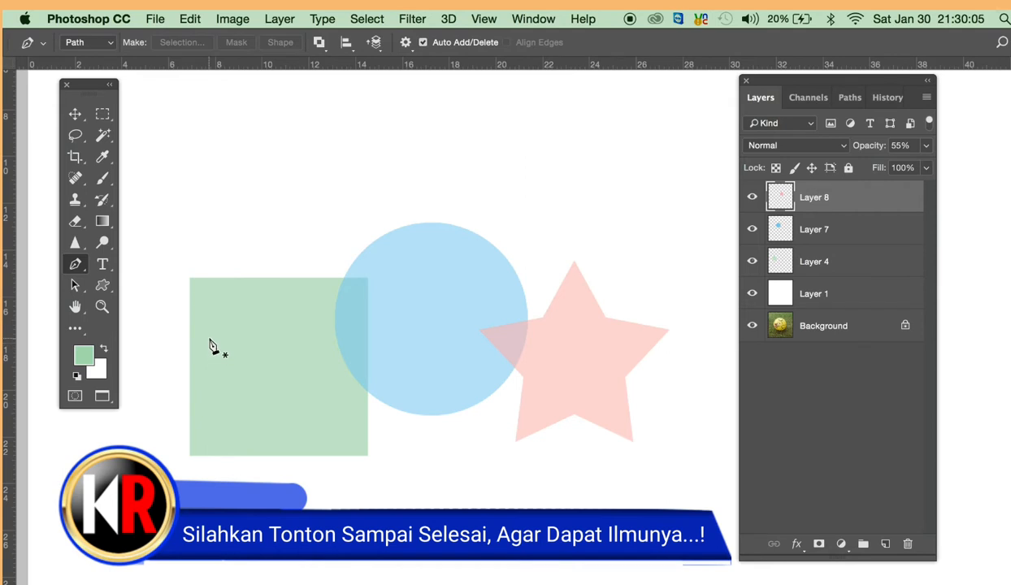
- Activate the Pen tool and set its tool mode to Shape
click(77, 268)
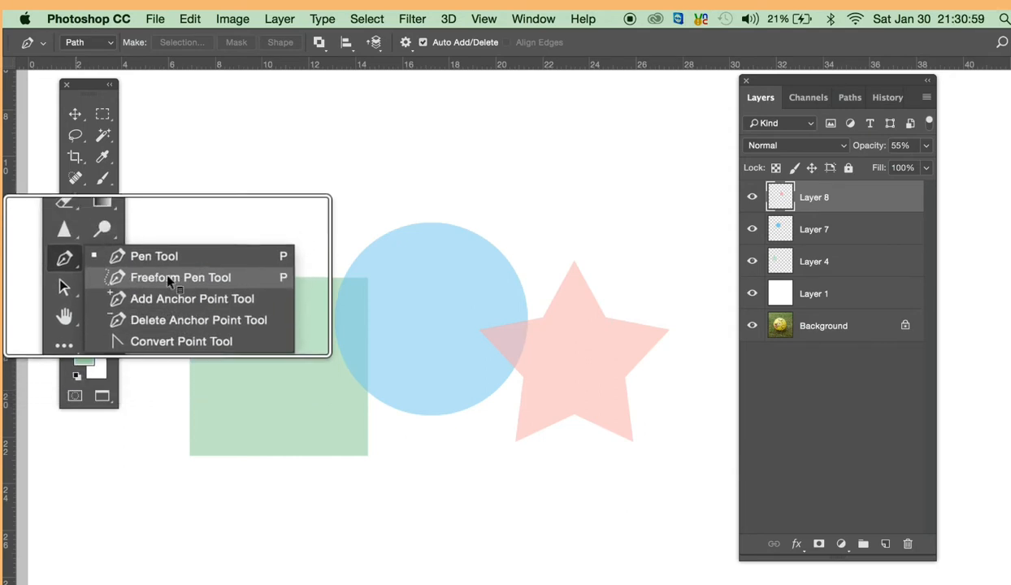
click(161, 256)
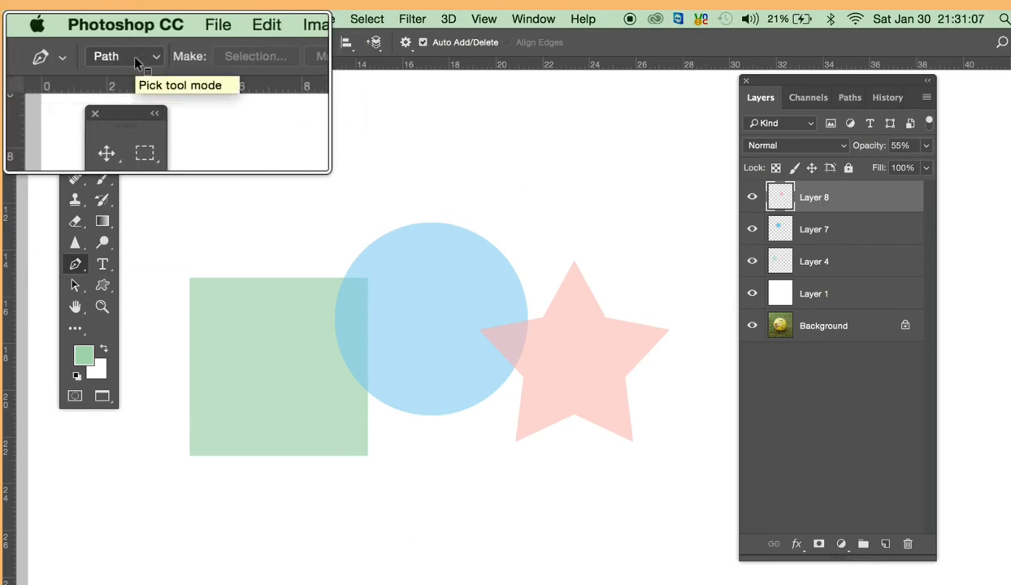
click(135, 61)
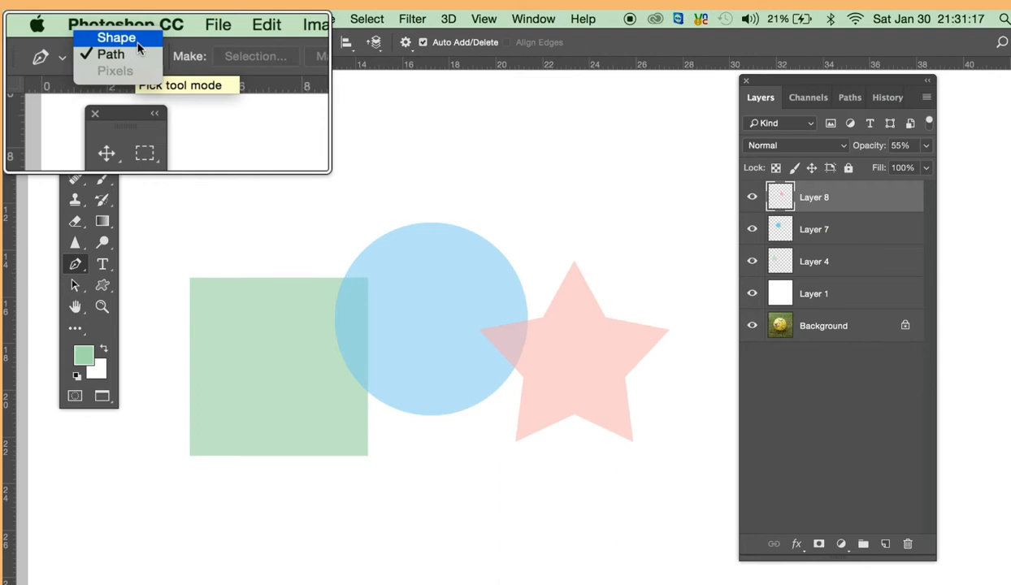
click(95, 30)
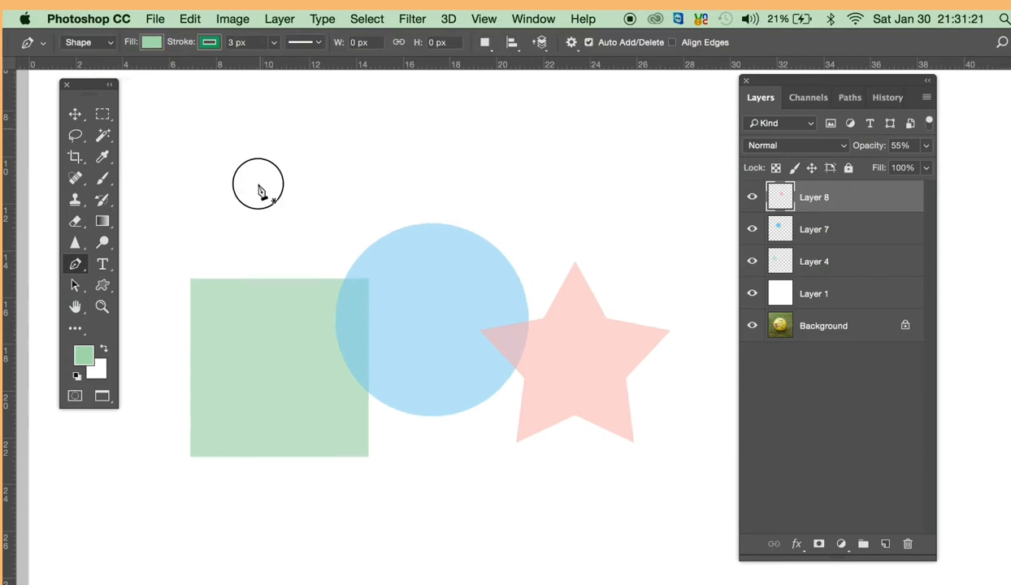
- Draw a closed four-cornered shape about 215 by 180 px in the empty area above the green square
drag(264, 192, 258, 273)
click(208, 125)
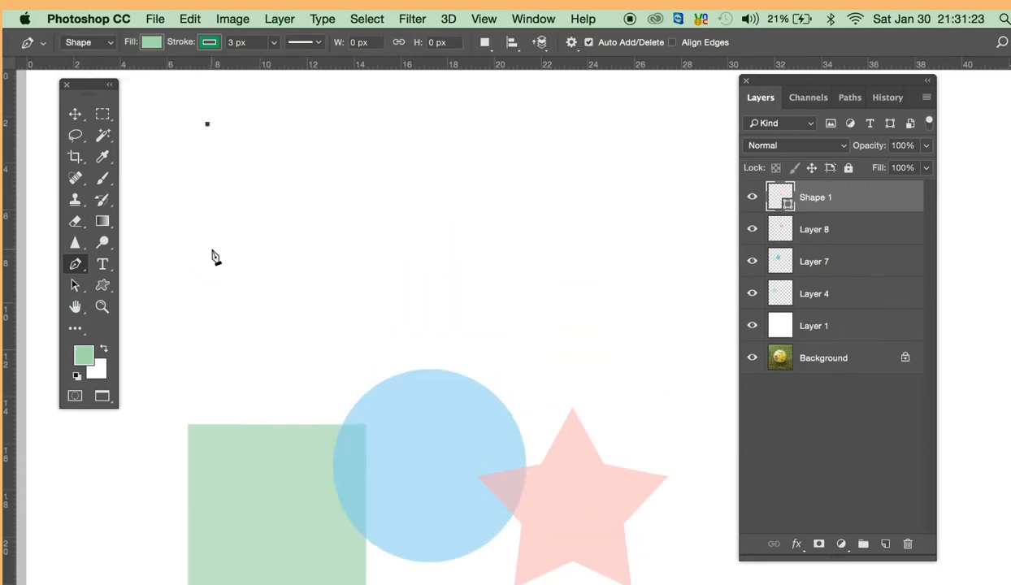
click(212, 255)
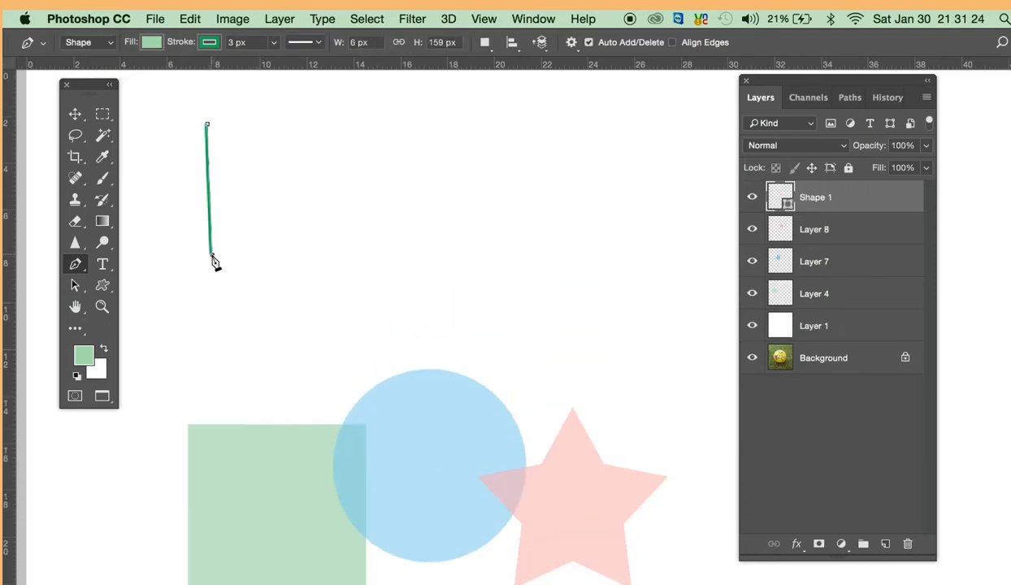
click(384, 254)
click(384, 108)
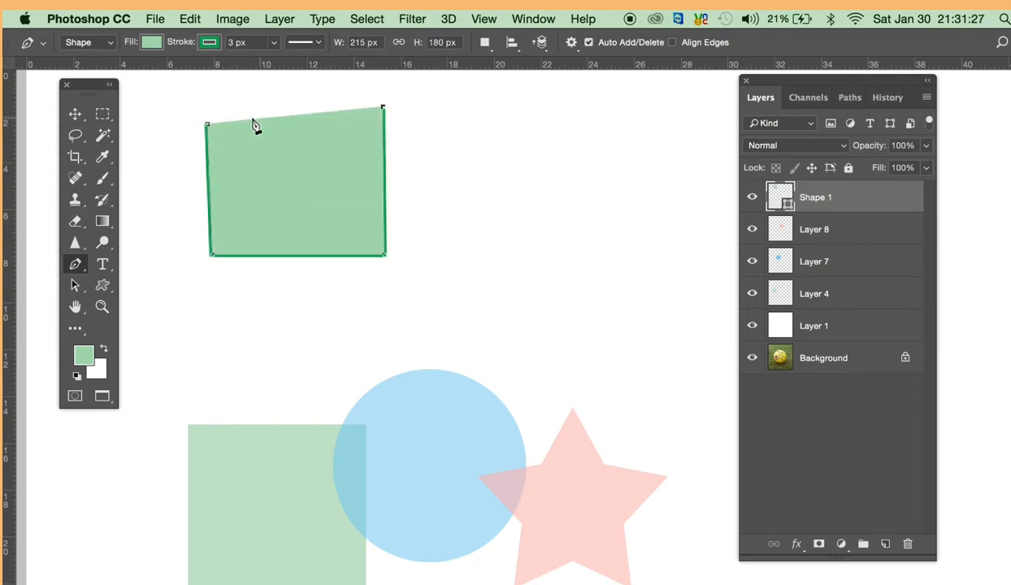
click(207, 126)
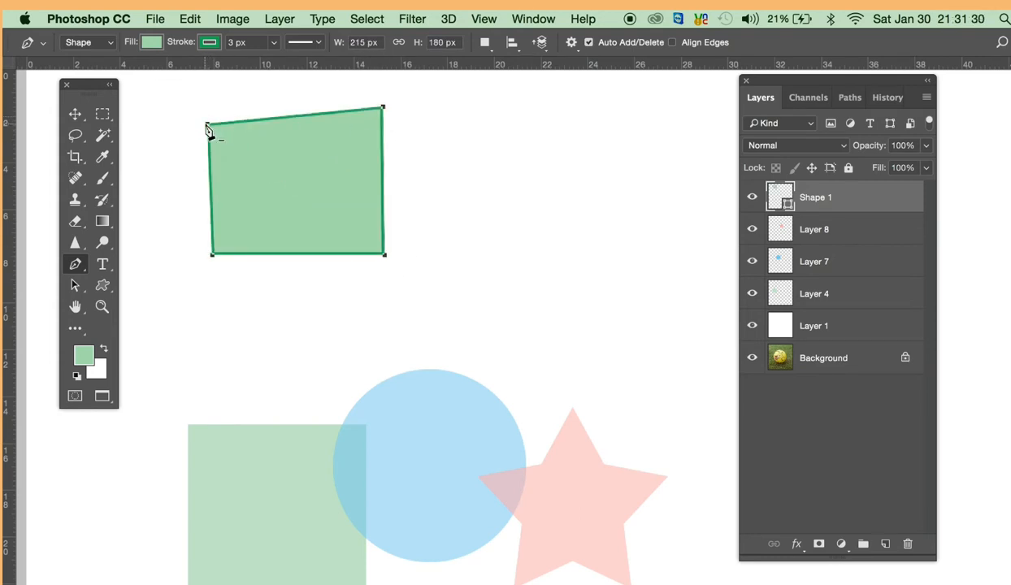
super+click(421, 217)
- Set the Pen tool mode to Path and draw a closed four-cornered path beside the new green shape
super+click(259, 153)
click(79, 43)
click(87, 53)
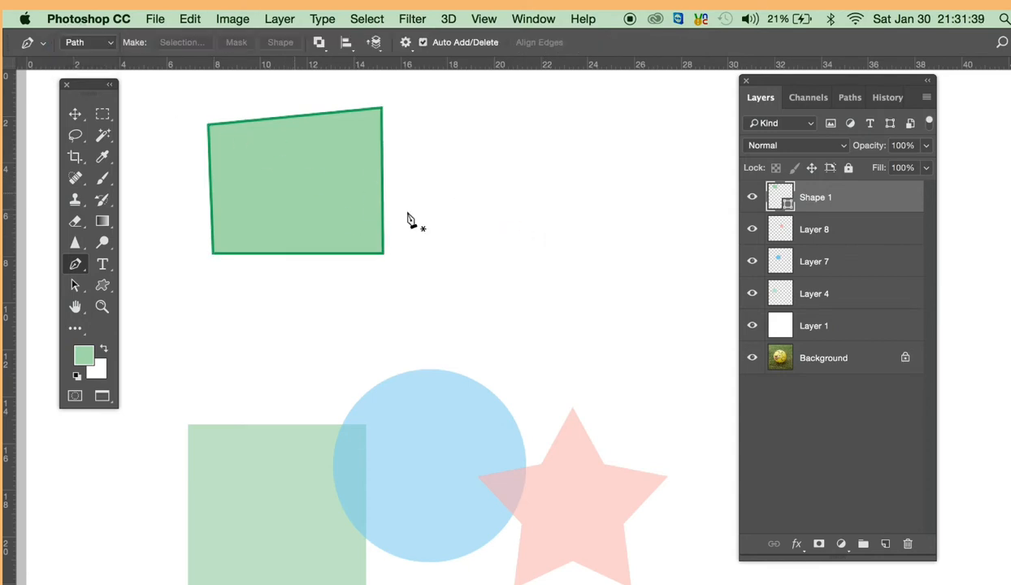
drag(413, 219, 406, 198)
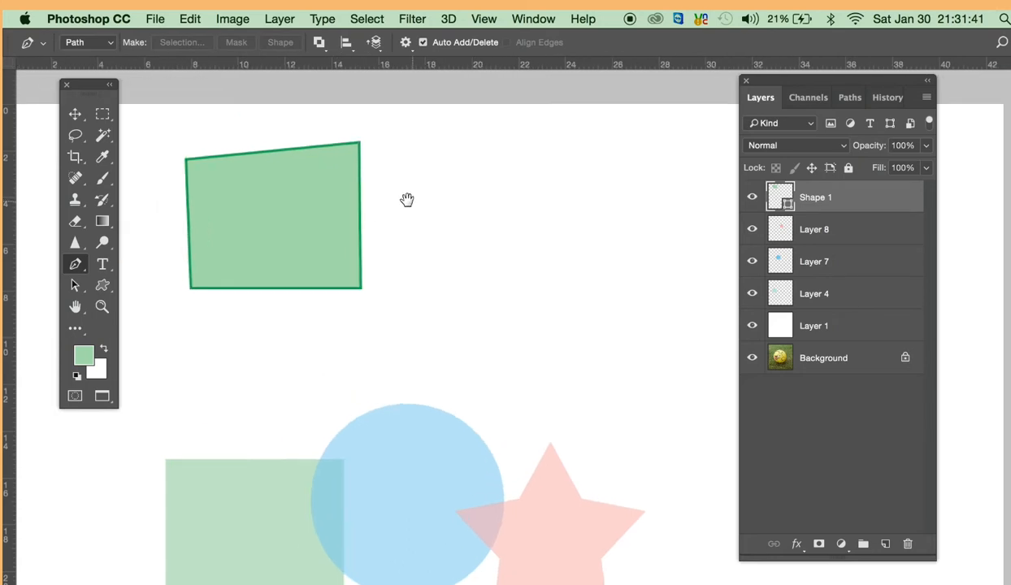
click(395, 148)
click(401, 291)
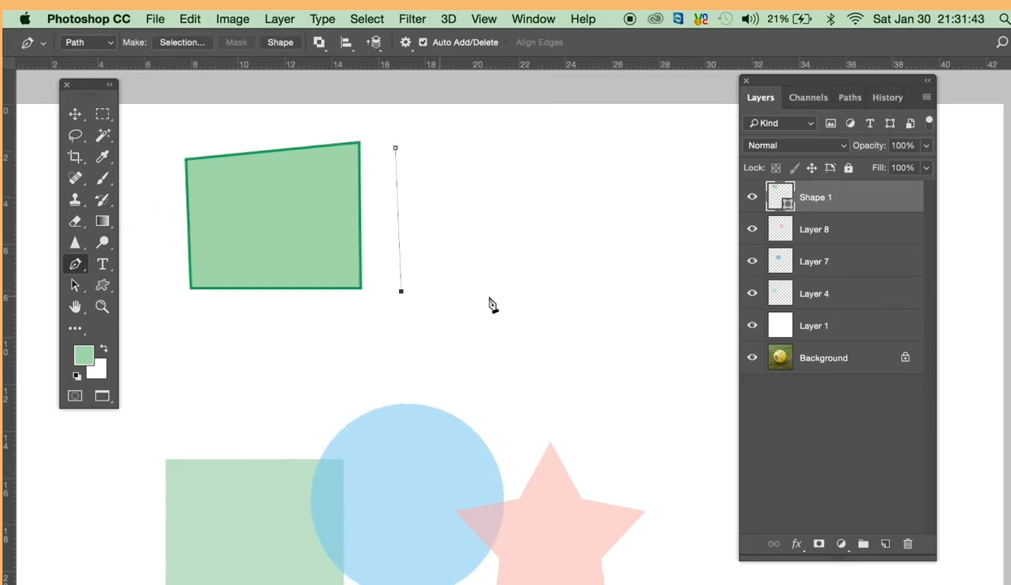
click(543, 297)
click(545, 143)
click(395, 149)
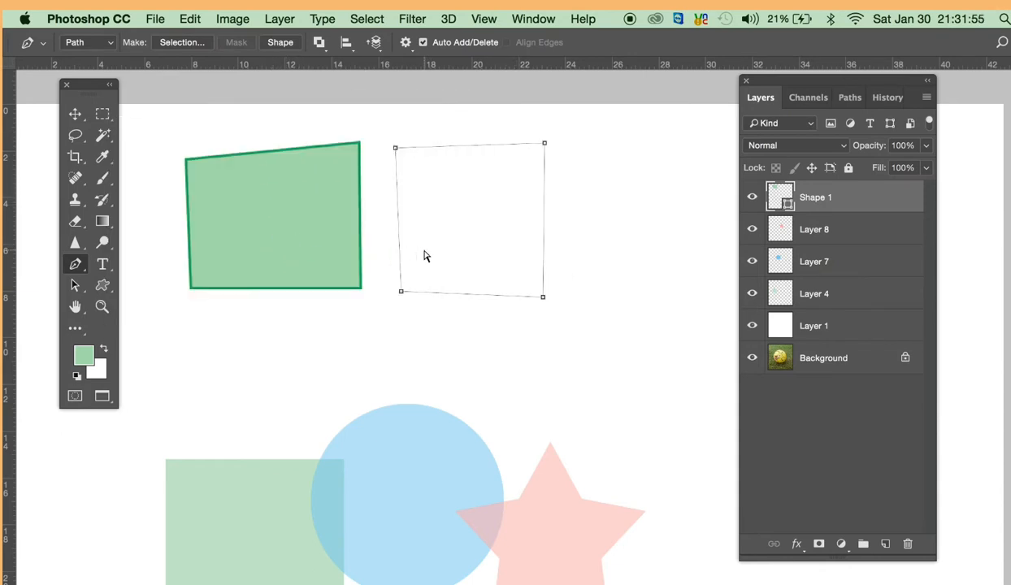
- Delete the unfilled four-cornered path and set the Pen tool mode back to Shape
super+click(440, 173)
super+click(445, 153)
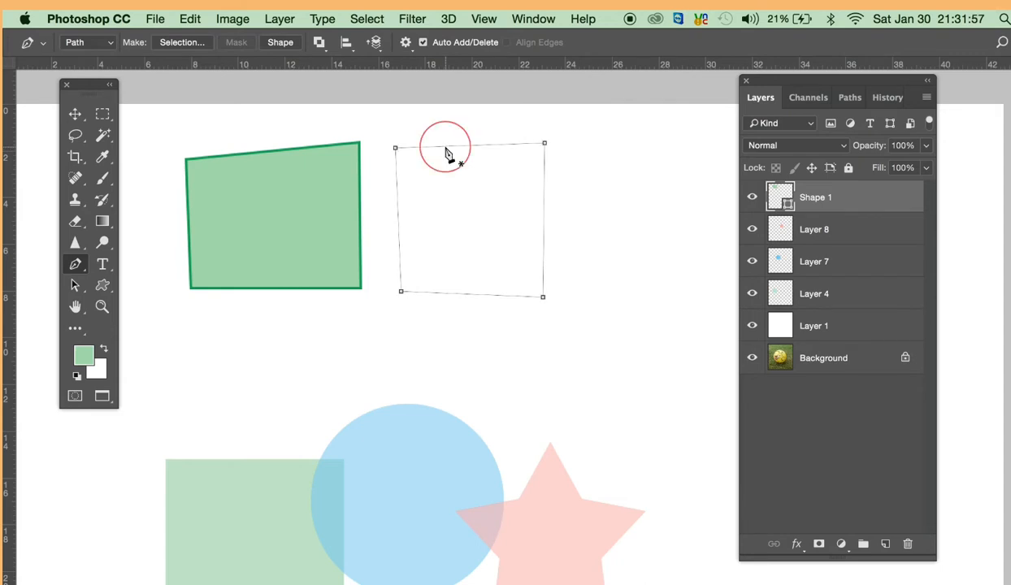
key(BackSpace)
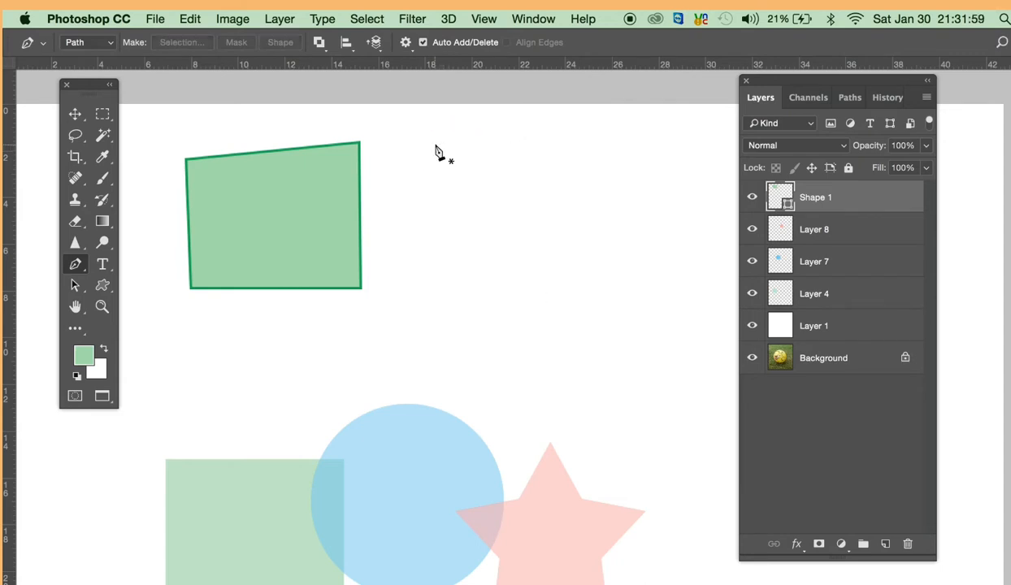
click(106, 50)
click(102, 31)
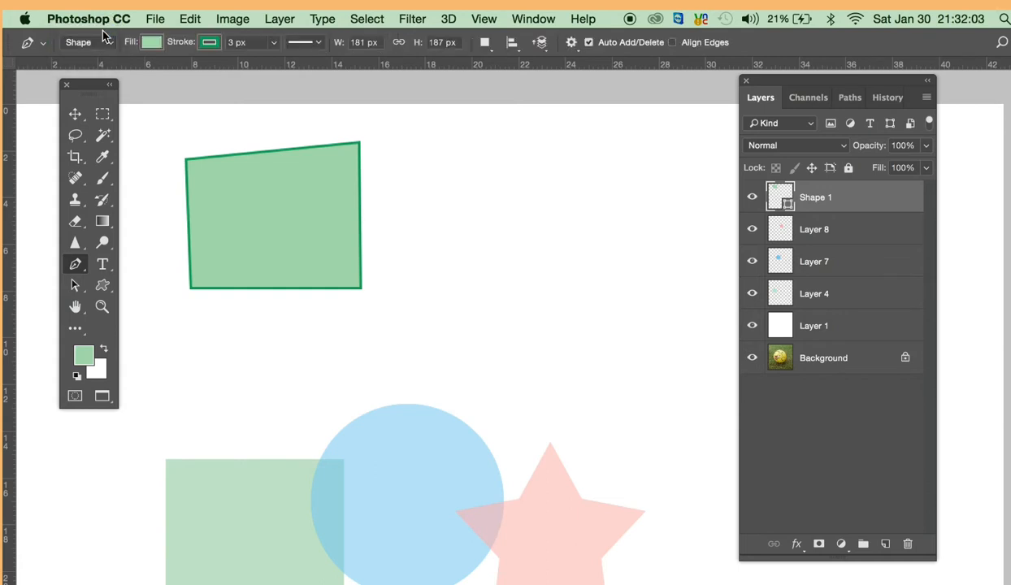
- Select the drawn four-cornered shape and change its fill to red from the recently used colors
super+click(309, 216)
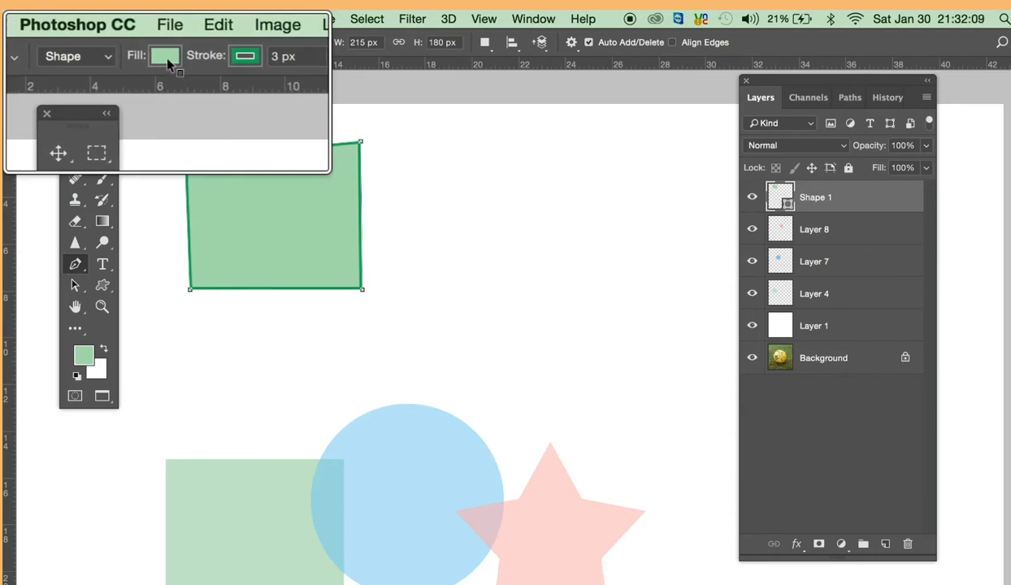
click(151, 43)
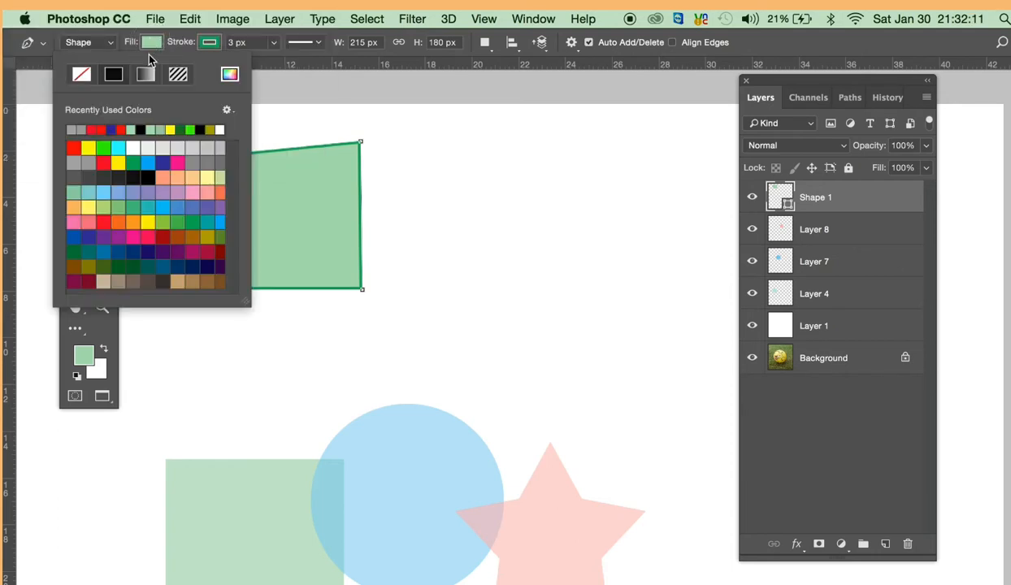
click(121, 129)
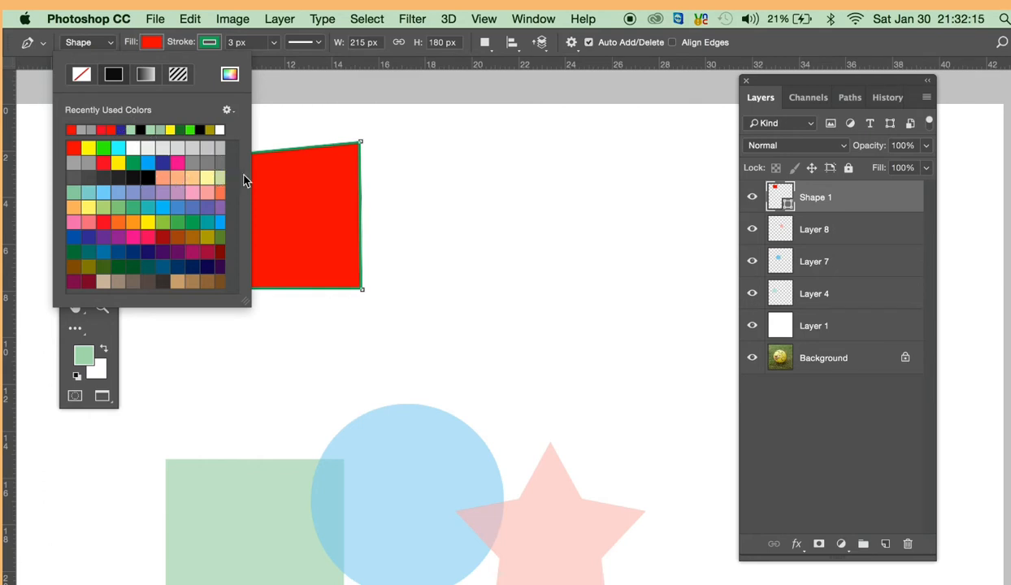
click(457, 154)
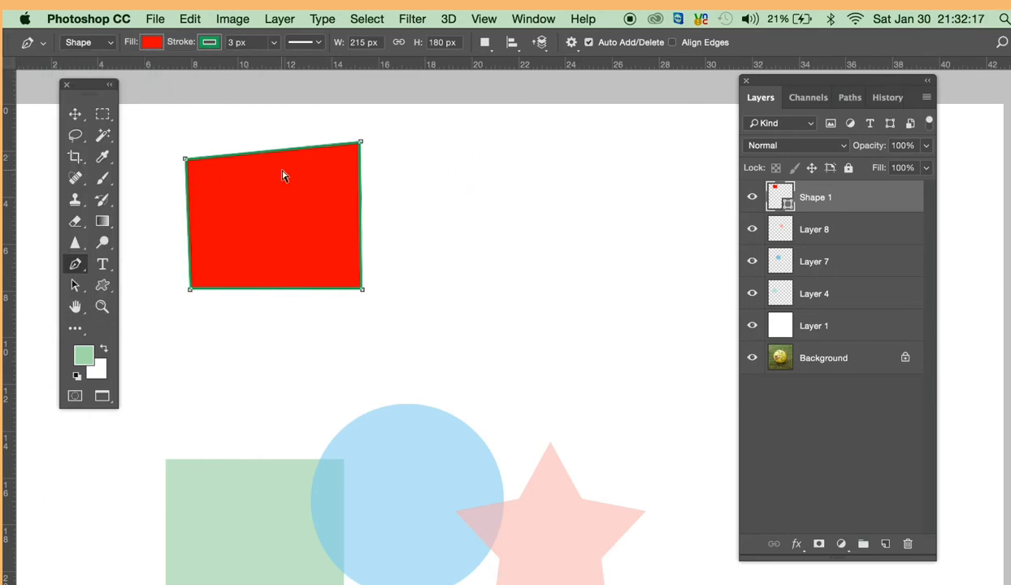
- Set the red shape's stroke width to 10 px
double_click(231, 42)
text(1)
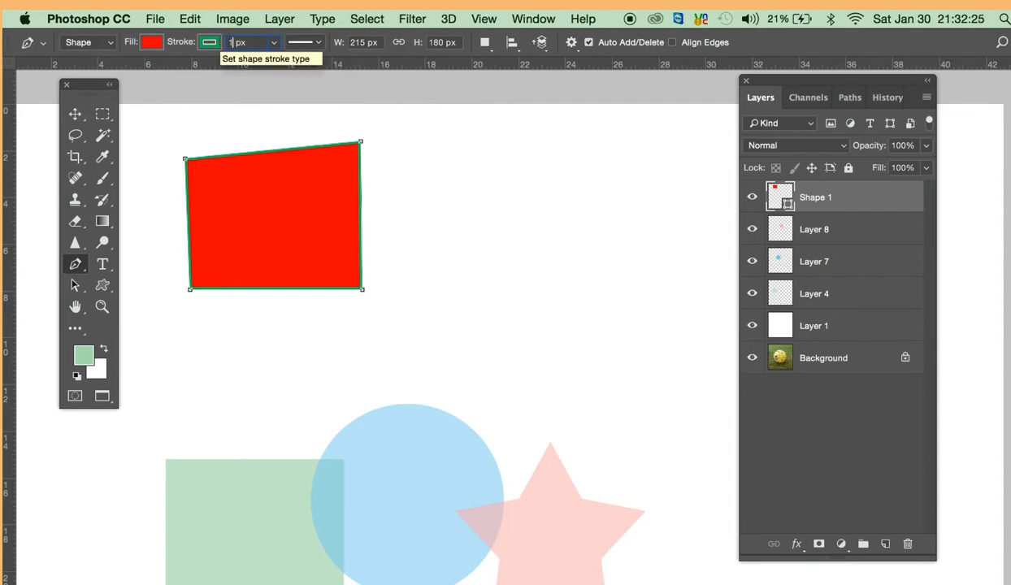
text(0)
key(Return)
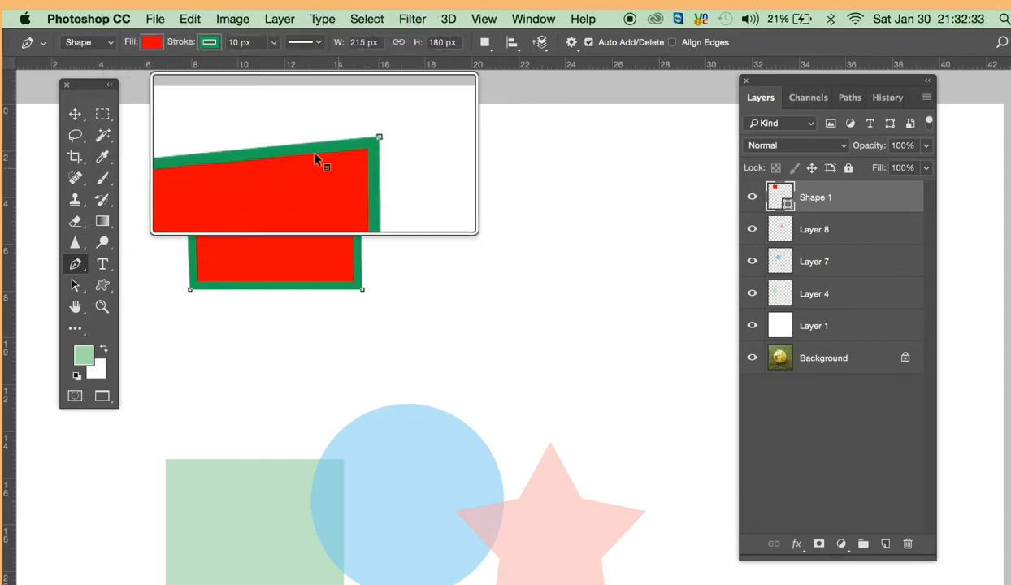
- Set the red shape's stroke width to 3 px
double_click(234, 41)
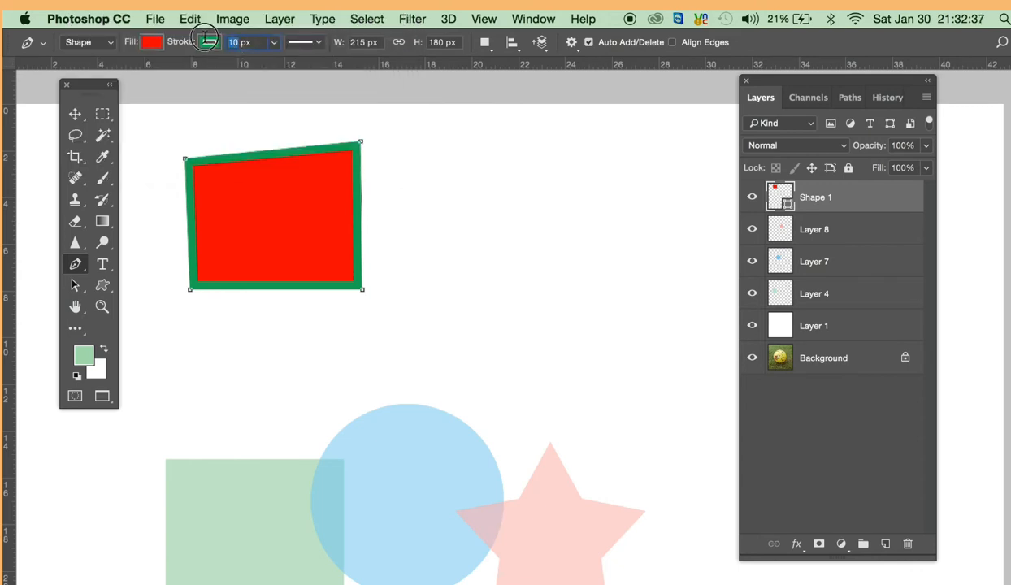
text(3)
key(Return)
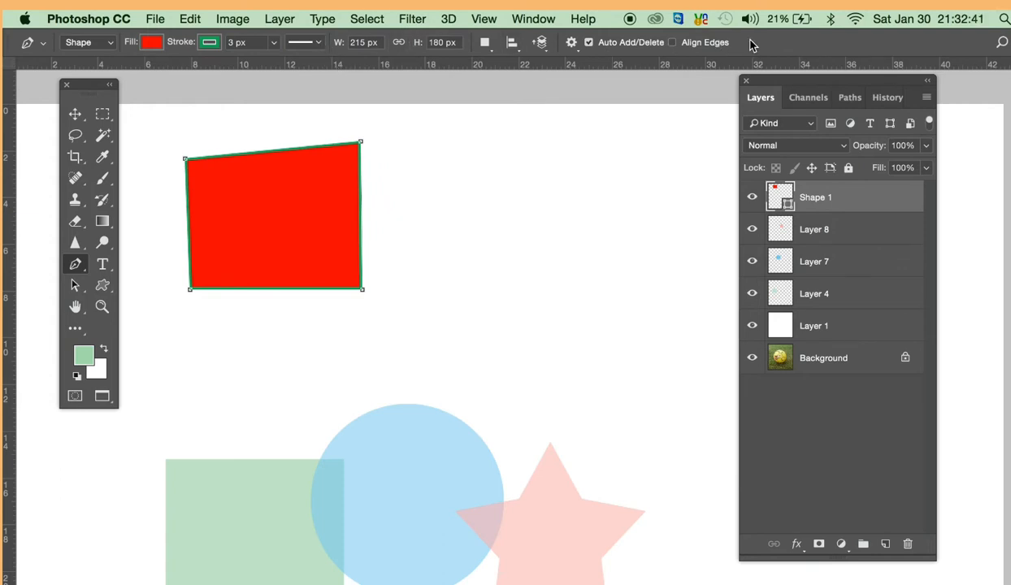
- Apply the dashed stroke type to the red shape's outline
click(306, 52)
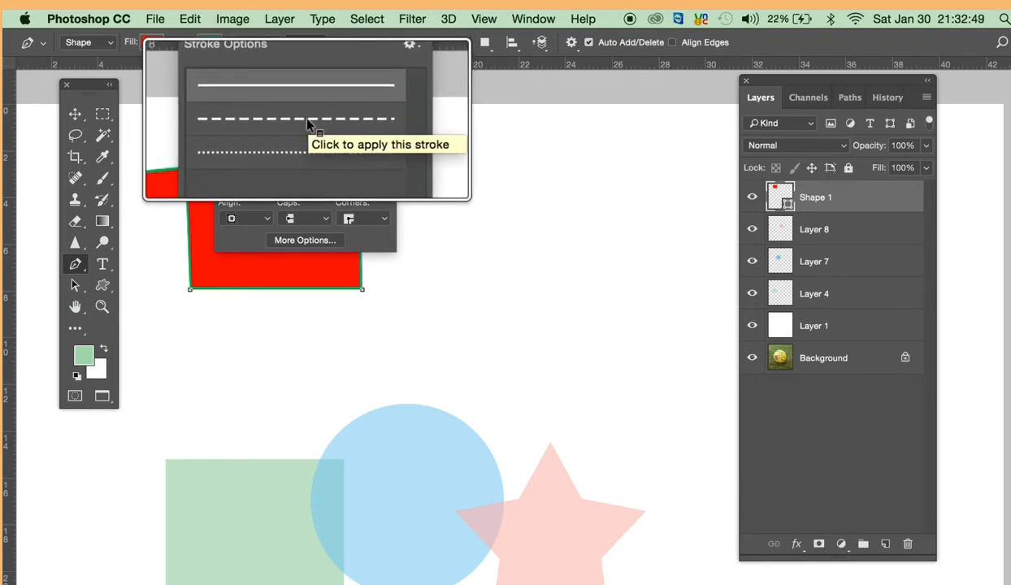
right_click(304, 121)
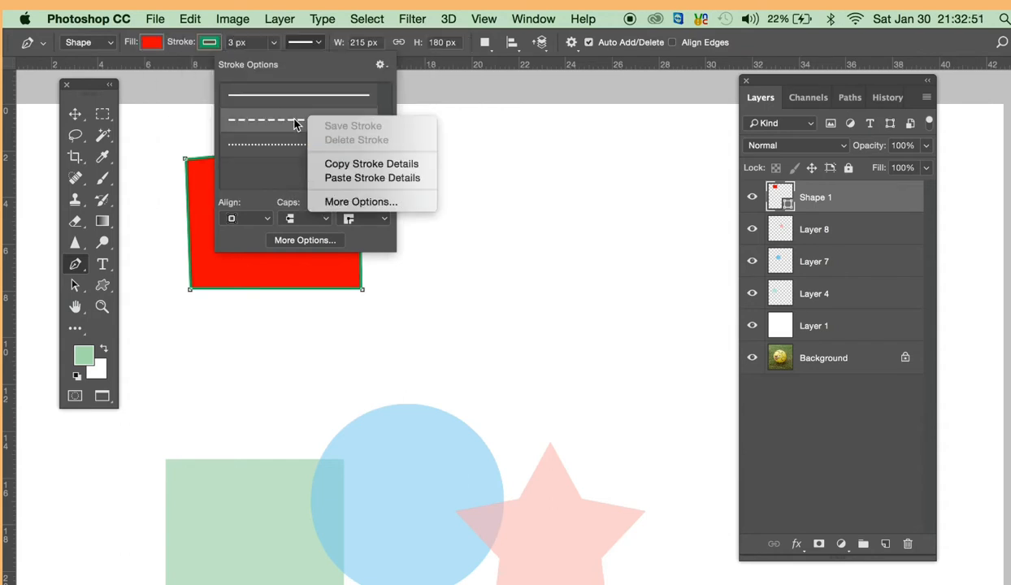
click(288, 118)
click(294, 122)
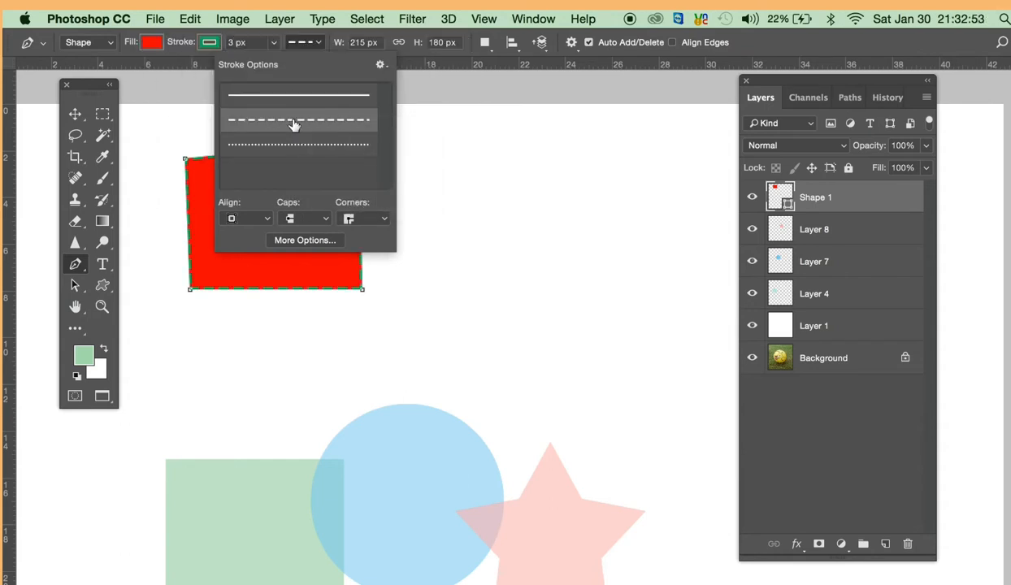
click(490, 174)
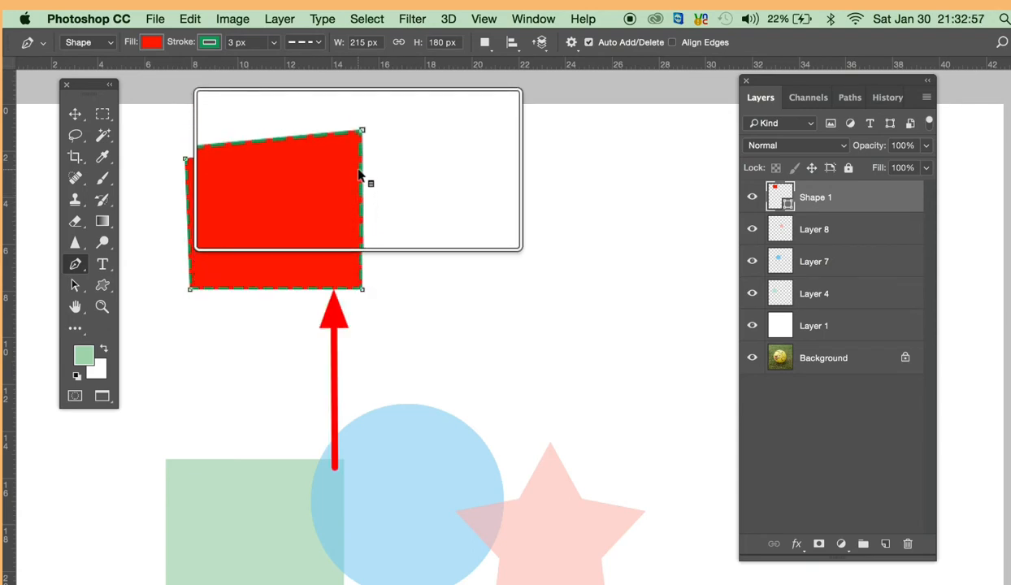
- Set the red shape's outline back to the solid stroke type
click(317, 43)
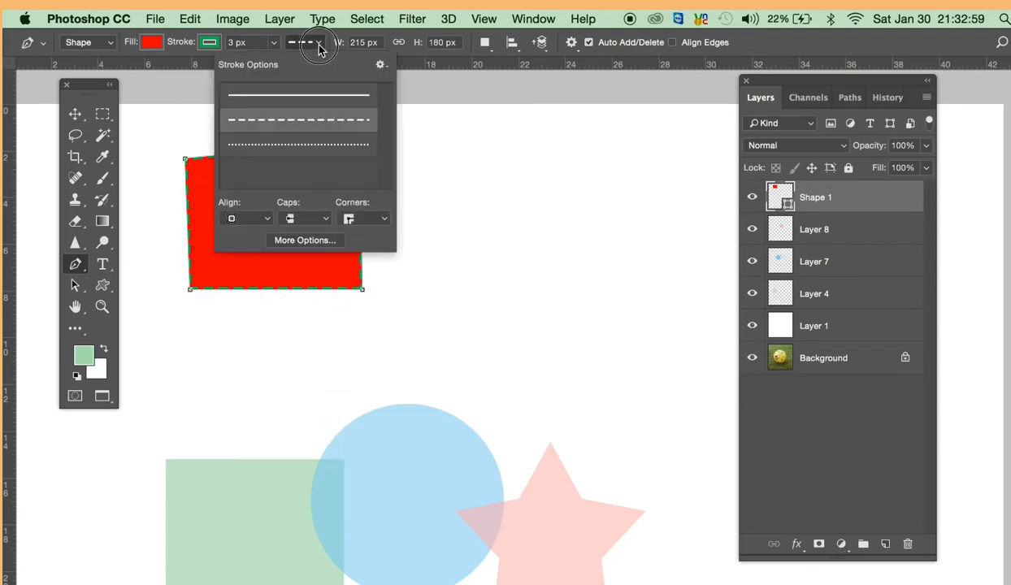
click(297, 95)
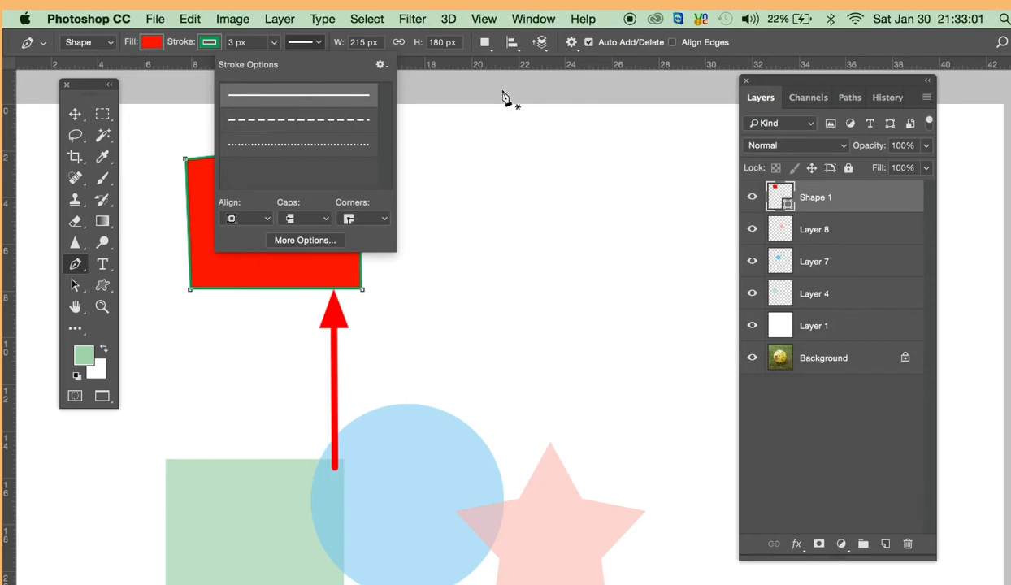
click(793, 40)
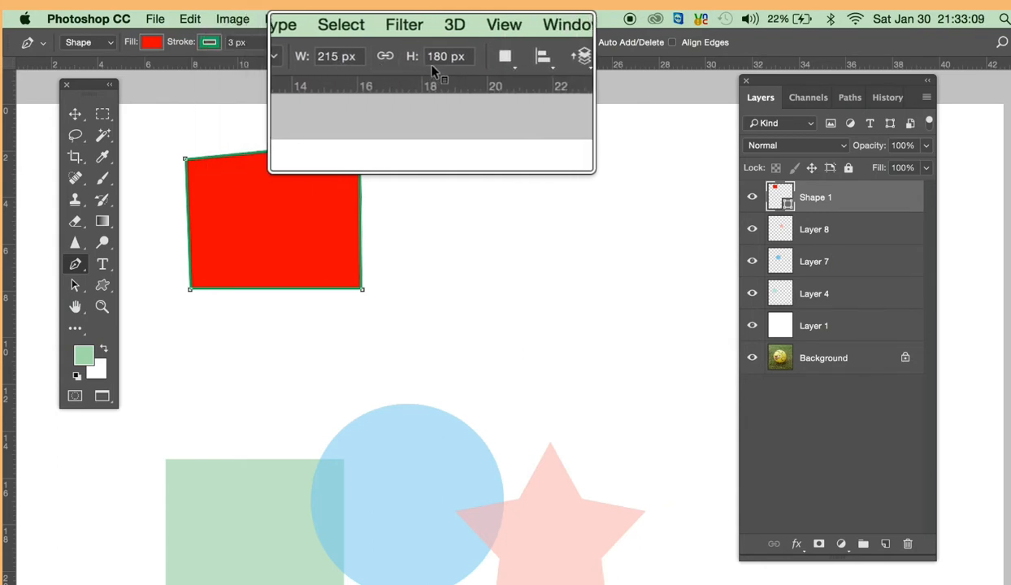
- Resize the red shape to 200 px wide and 200 px high
double_click(363, 42)
text(20)
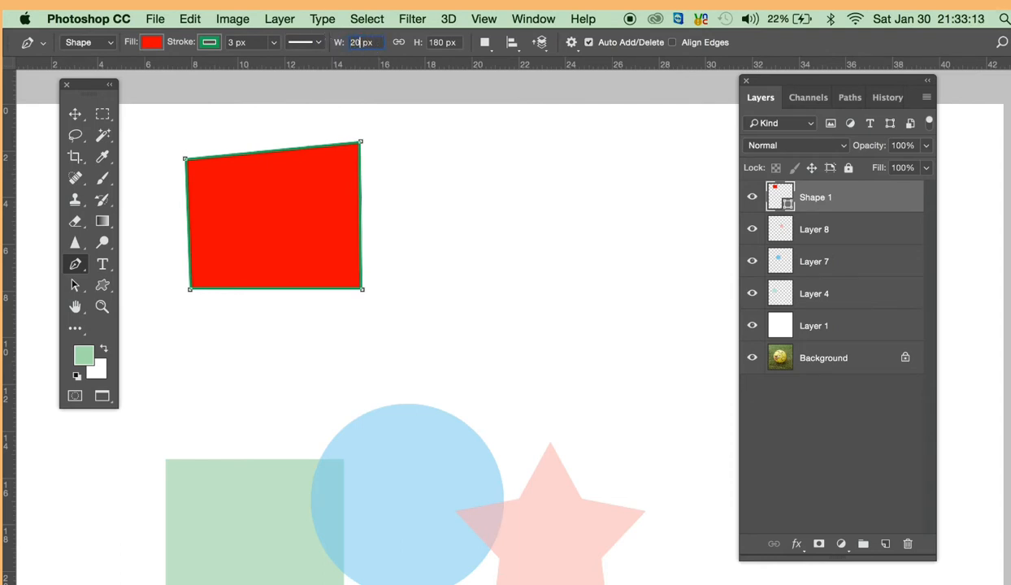
text(0)
double_click(430, 44)
text(1)
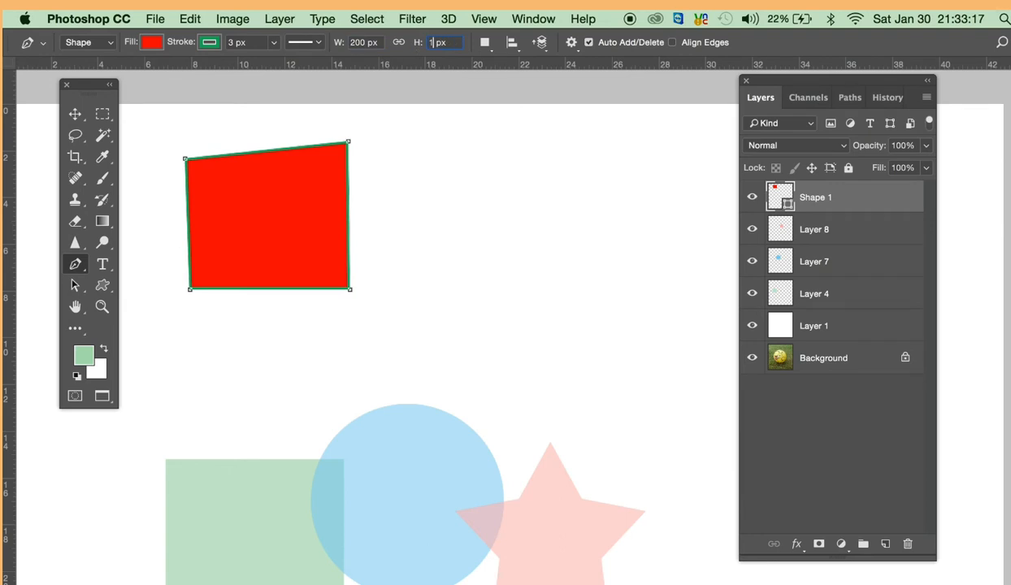
text(0)
key(BackSpace)
key(BackSpace)
text(200)
key(Return)
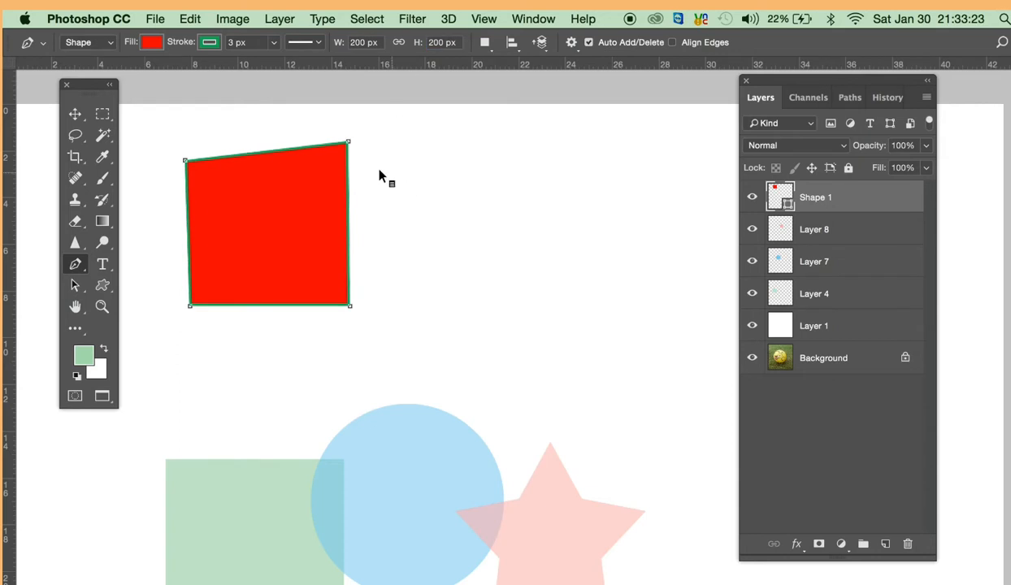
- Set the path operation for the Pen tool's shapes to Combine Shapes
drag(379, 169, 492, 48)
click(488, 46)
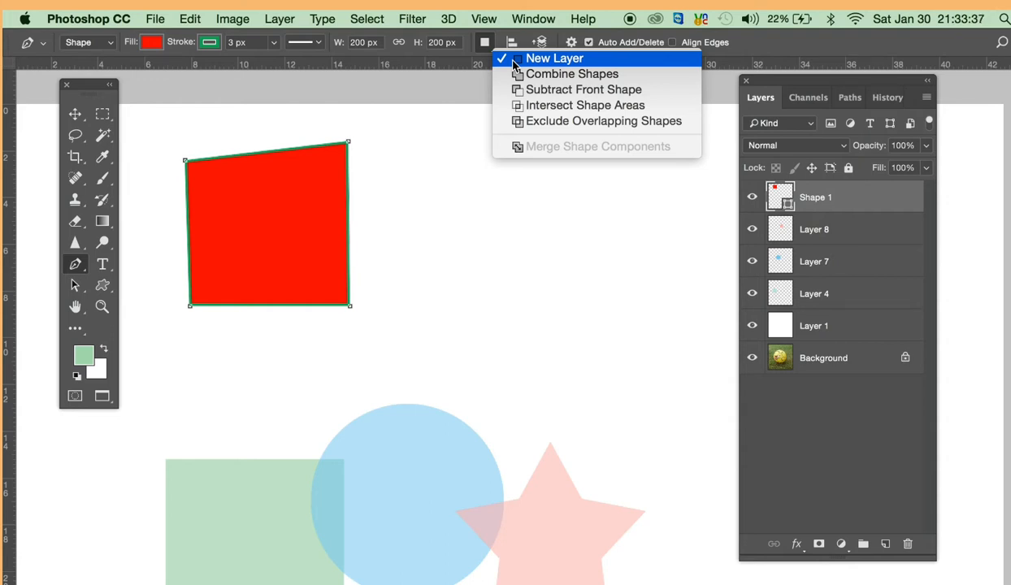
click(864, 407)
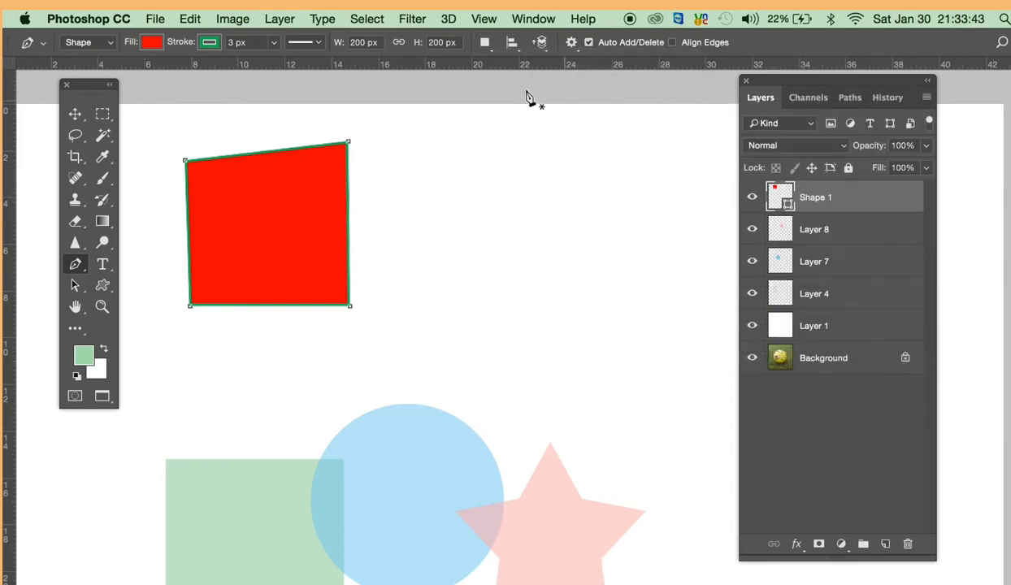
click(490, 53)
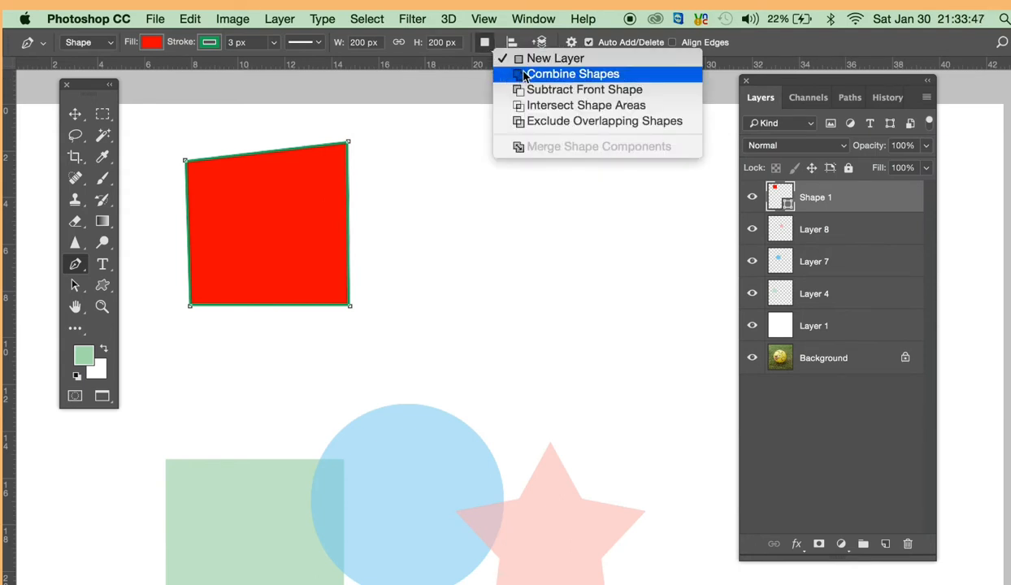
click(524, 76)
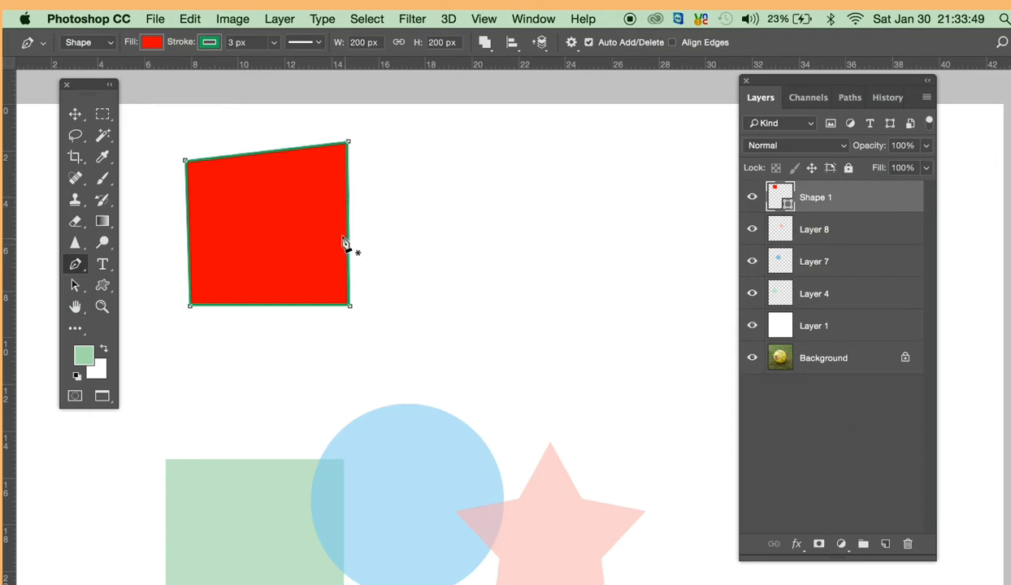
- Draw a second closed four-cornered shape with the Pen tool, overlapping the red shape's lower-right corner
click(411, 196)
click(279, 357)
click(445, 334)
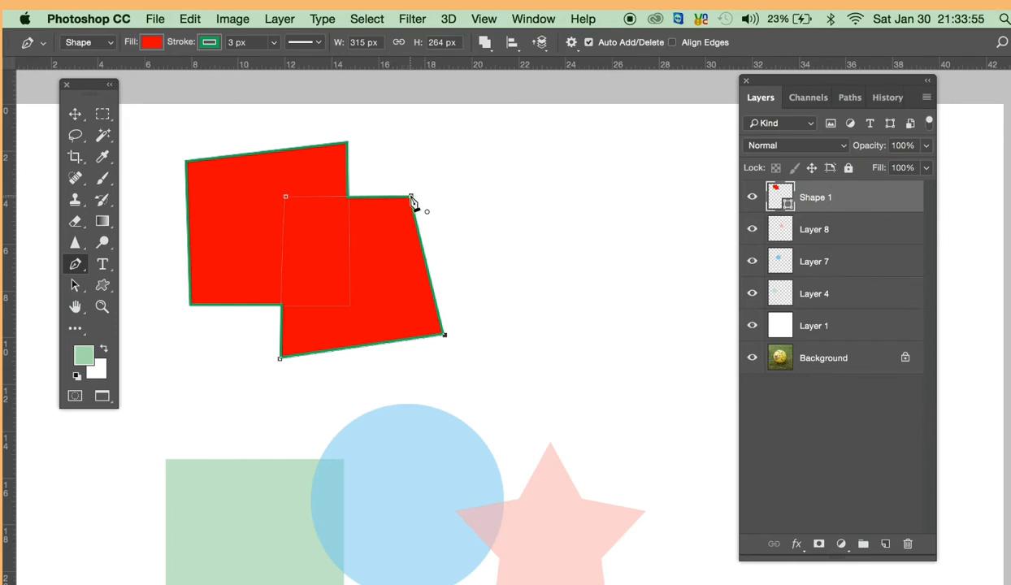
click(410, 197)
- Try the Subtract Front Shape and Intersect Shape Areas path operations on the newly drawn overlapping shape
click(492, 44)
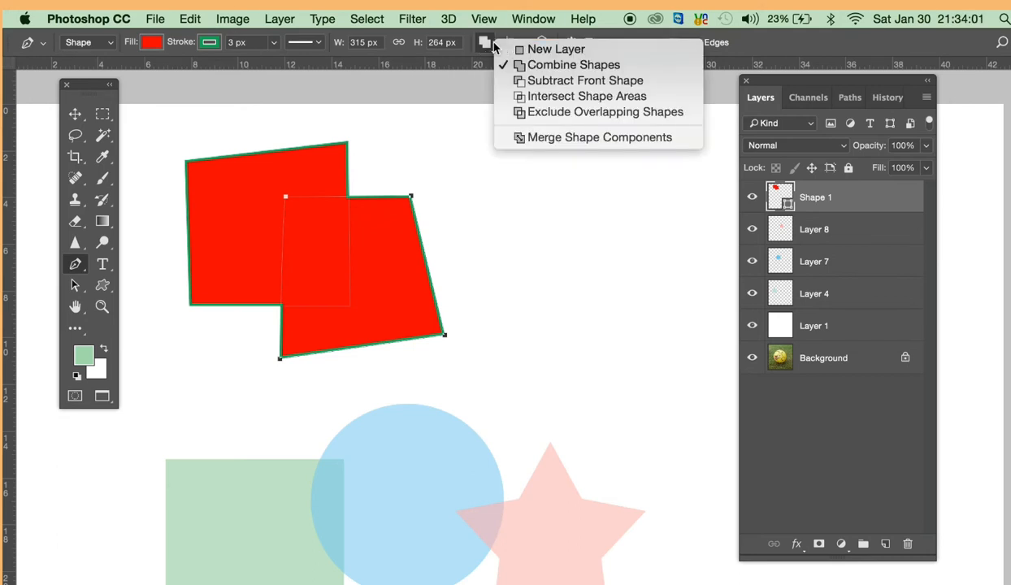
click(525, 82)
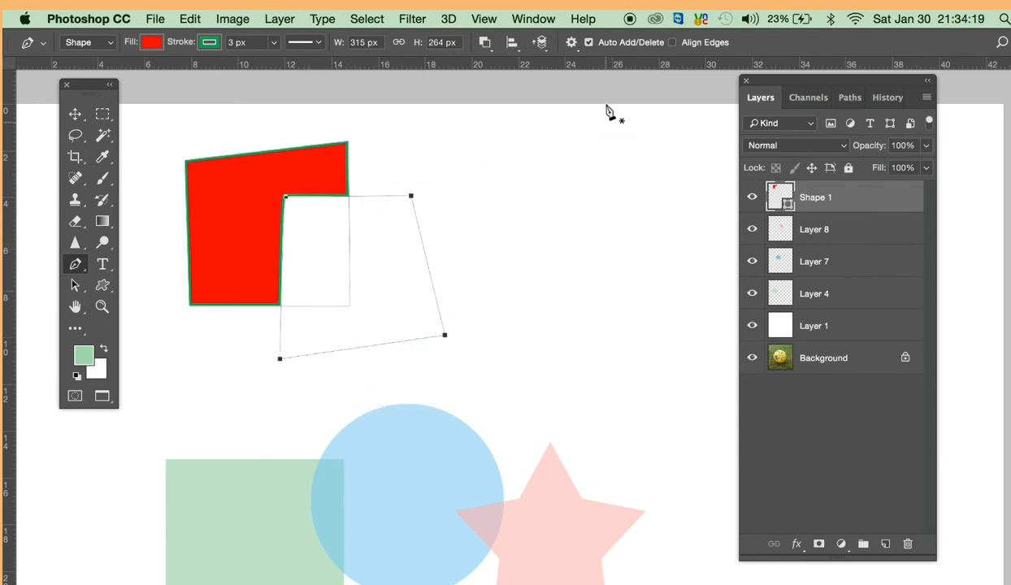
click(485, 43)
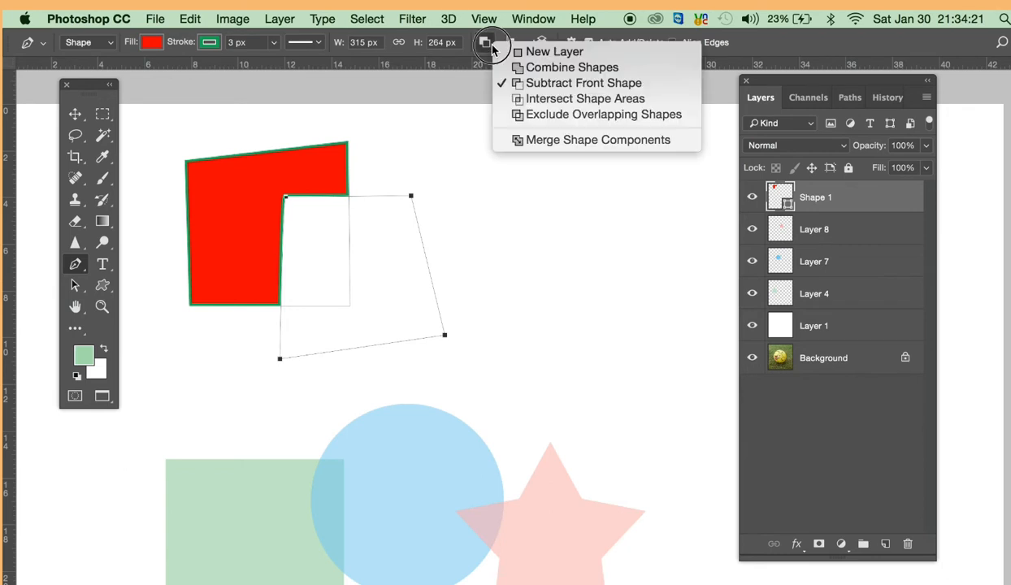
click(529, 98)
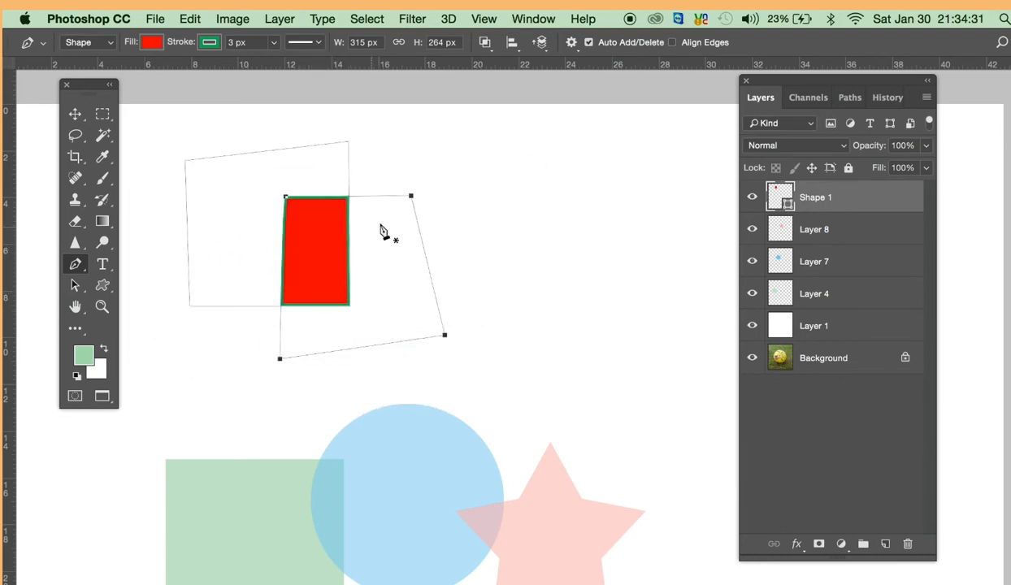
- Set the newly drawn shape's path operation to Exclude Overlapping Shapes
click(485, 43)
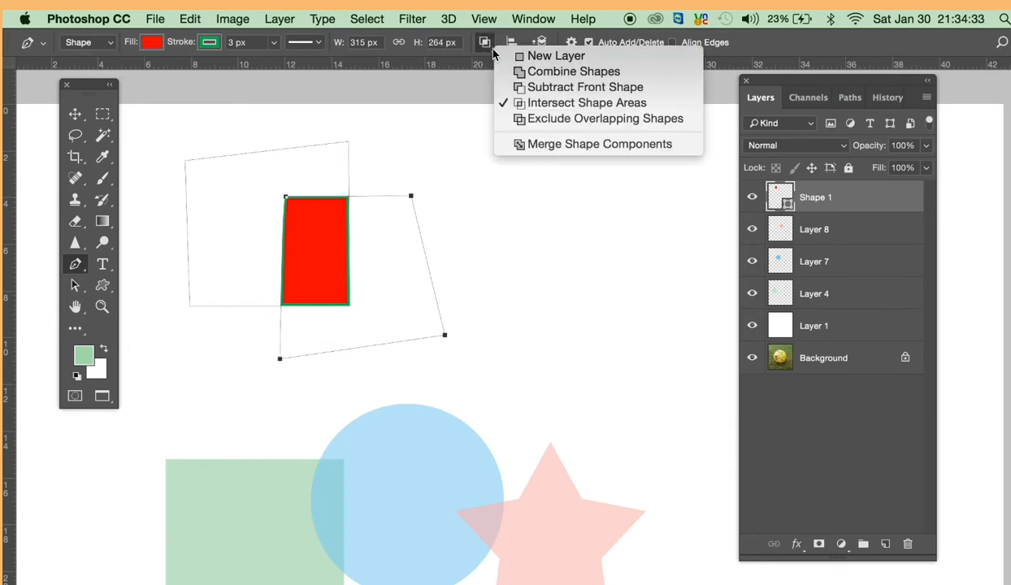
click(526, 122)
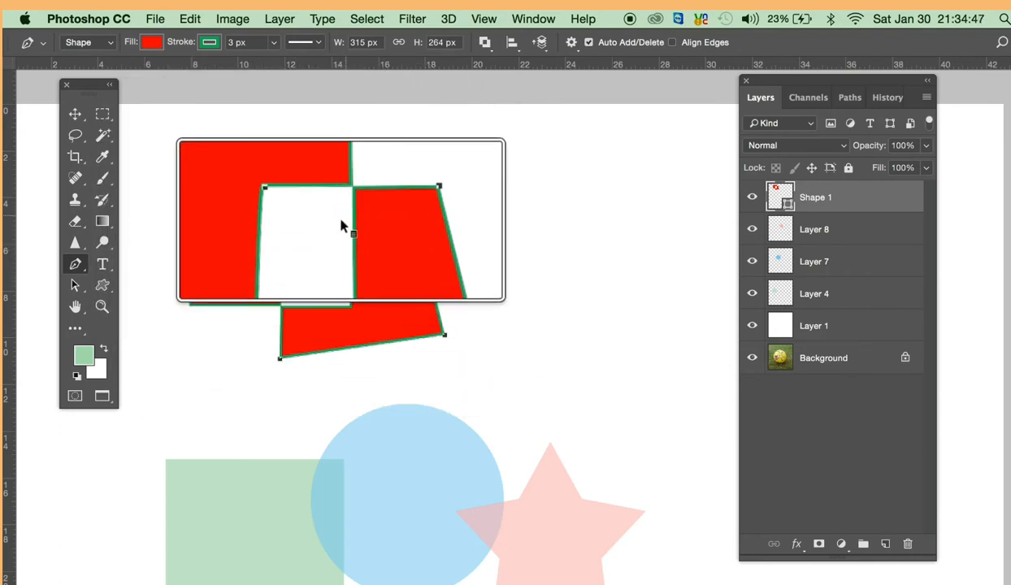
- Select both overlapping paths and align them to each other by their left edges and bottom edges
click(512, 46)
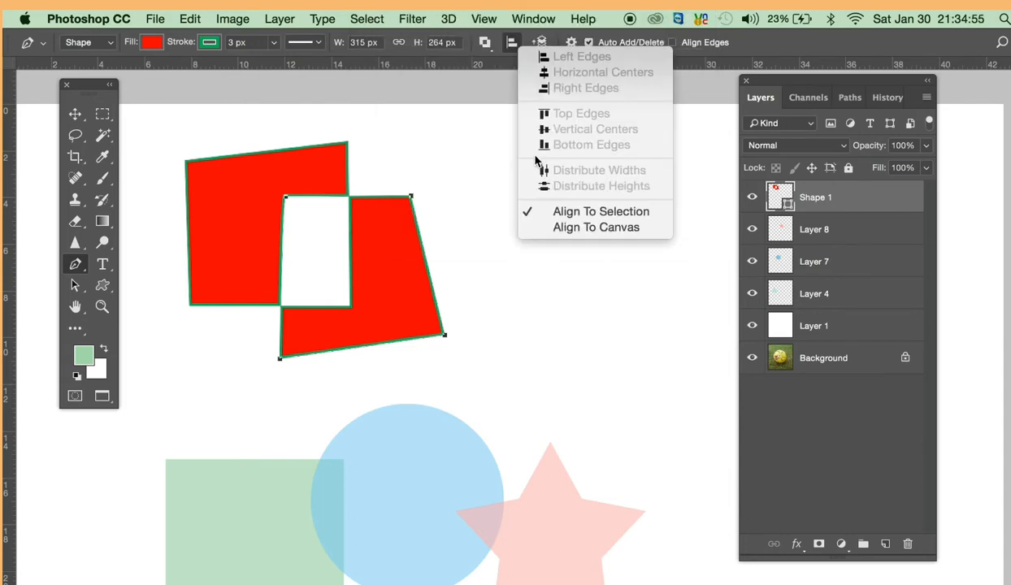
click(458, 154)
click(325, 158)
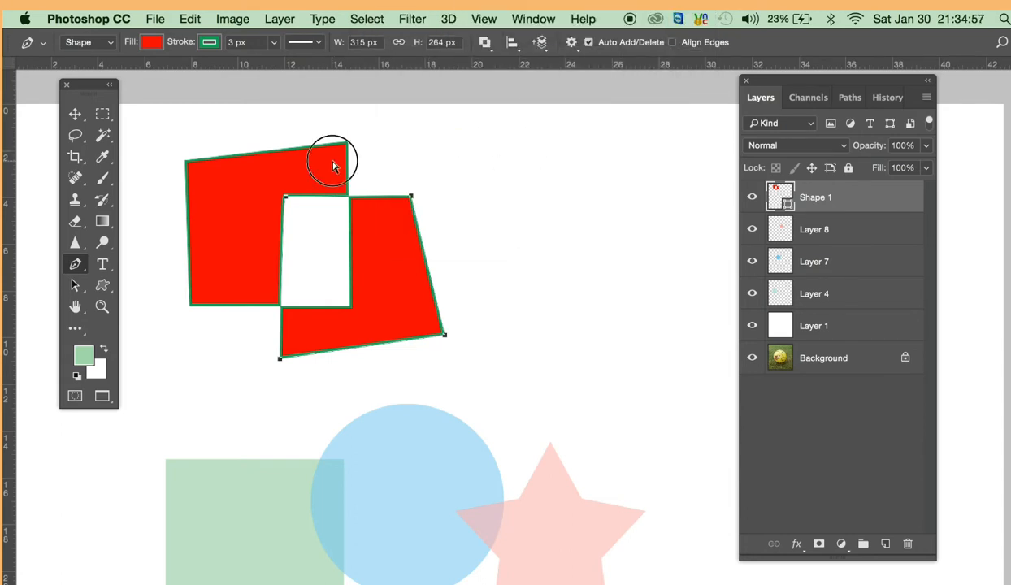
click(513, 49)
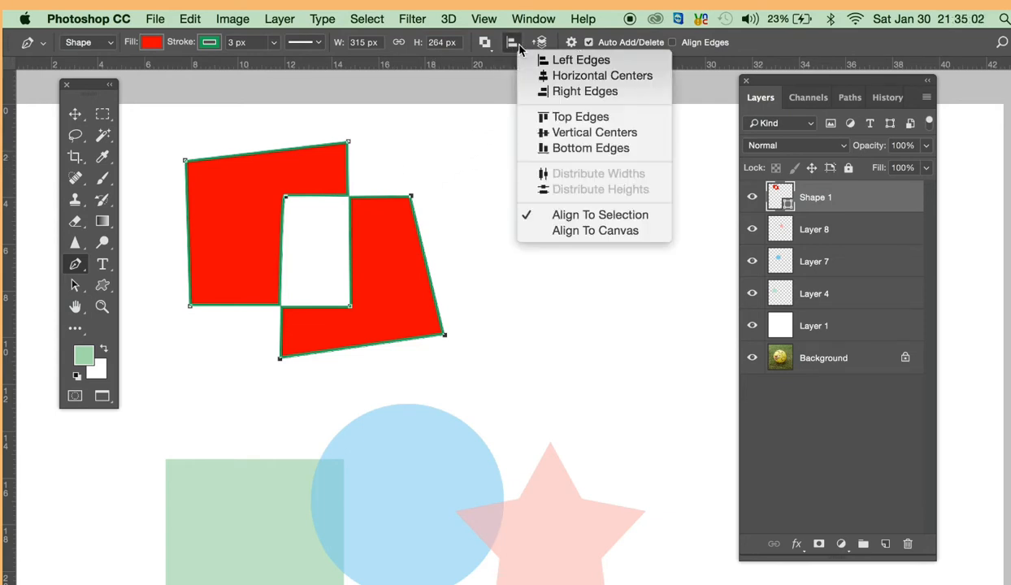
click(575, 62)
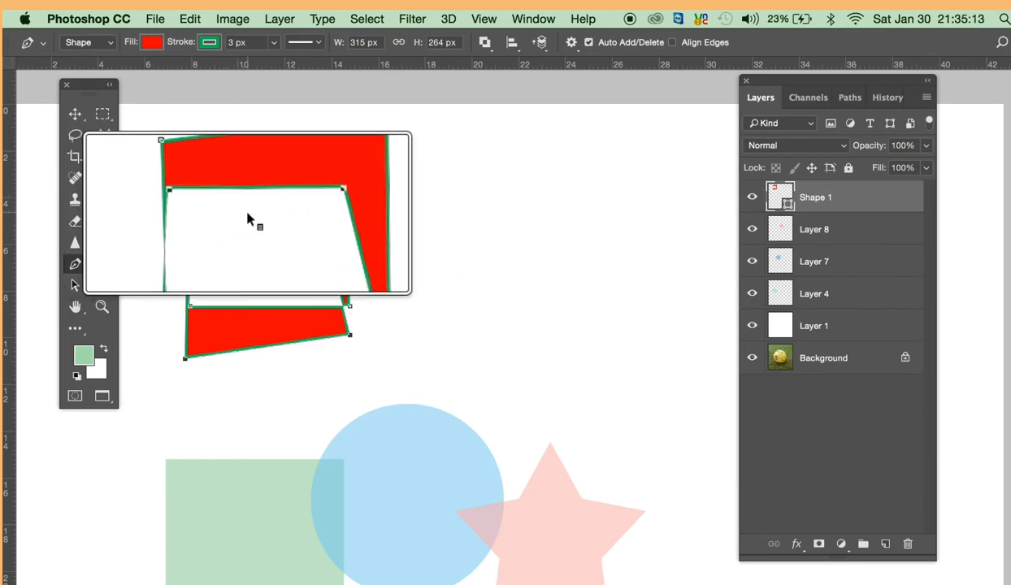
click(514, 46)
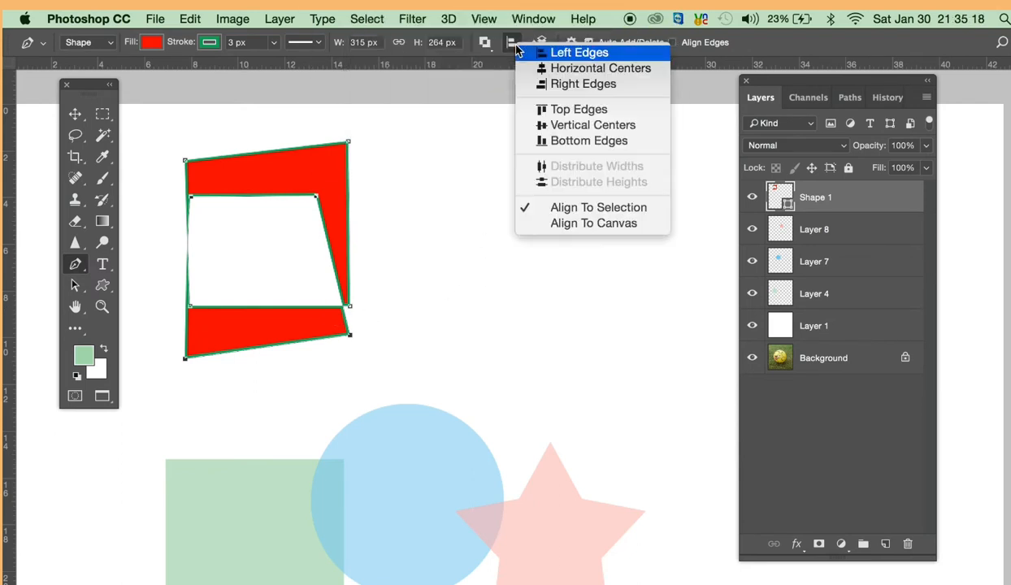
click(562, 141)
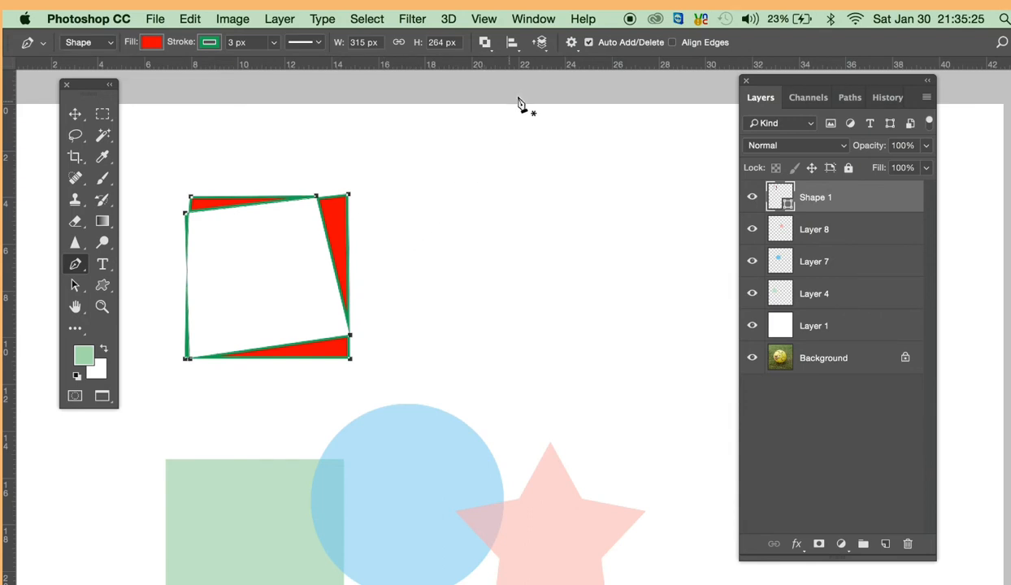
- Select only the original four-cornered path and send it to the back of the path arrangement
click(543, 47)
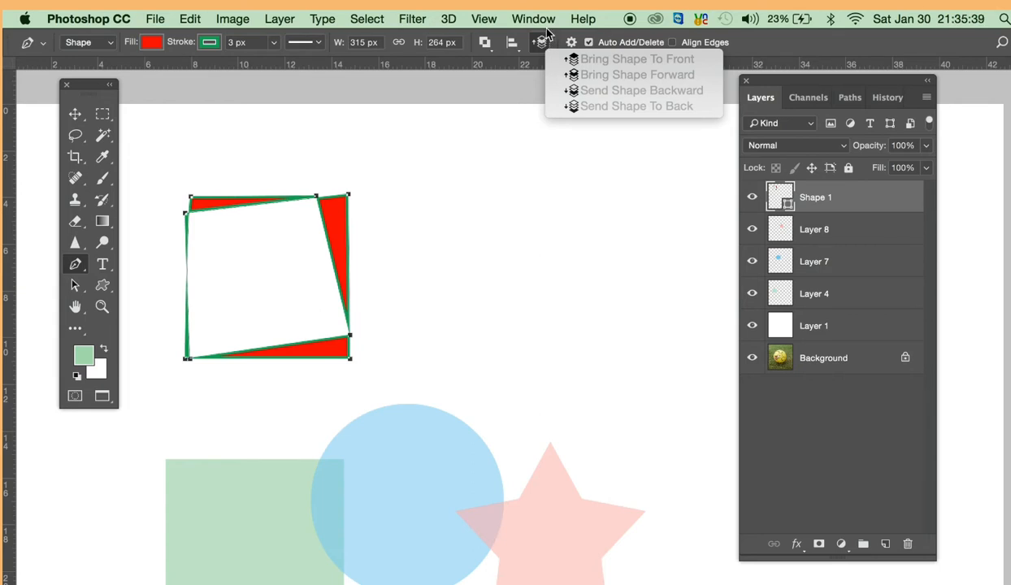
click(445, 283)
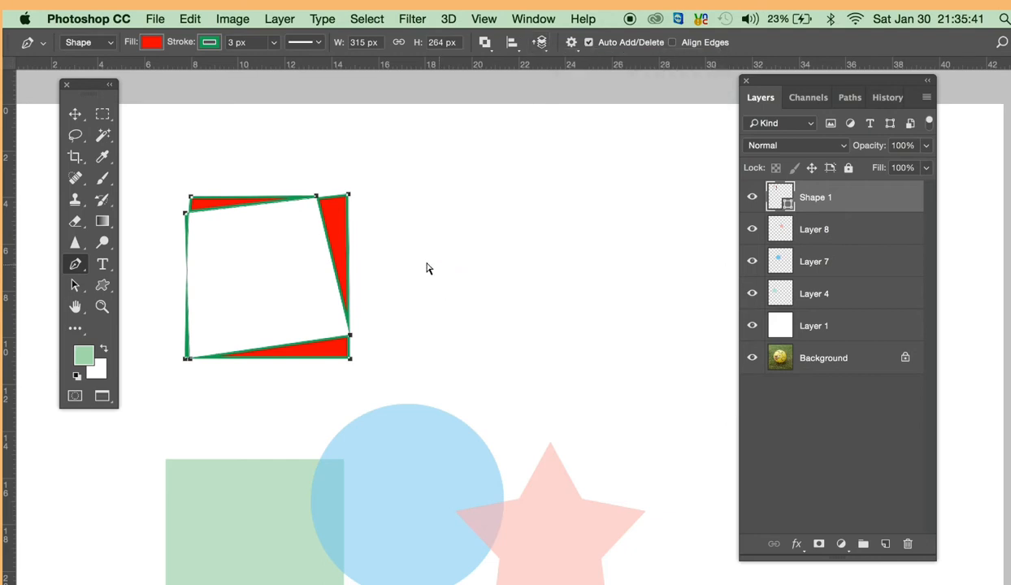
click(465, 221)
click(338, 227)
click(540, 43)
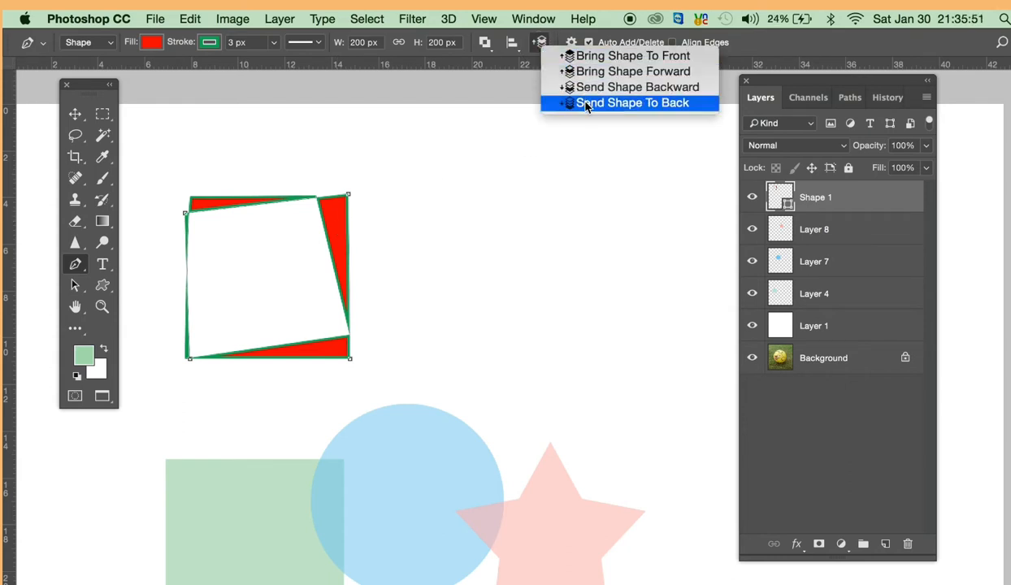
click(586, 104)
- Bring the selected four-cornered path to the front of the path arrangement
click(541, 47)
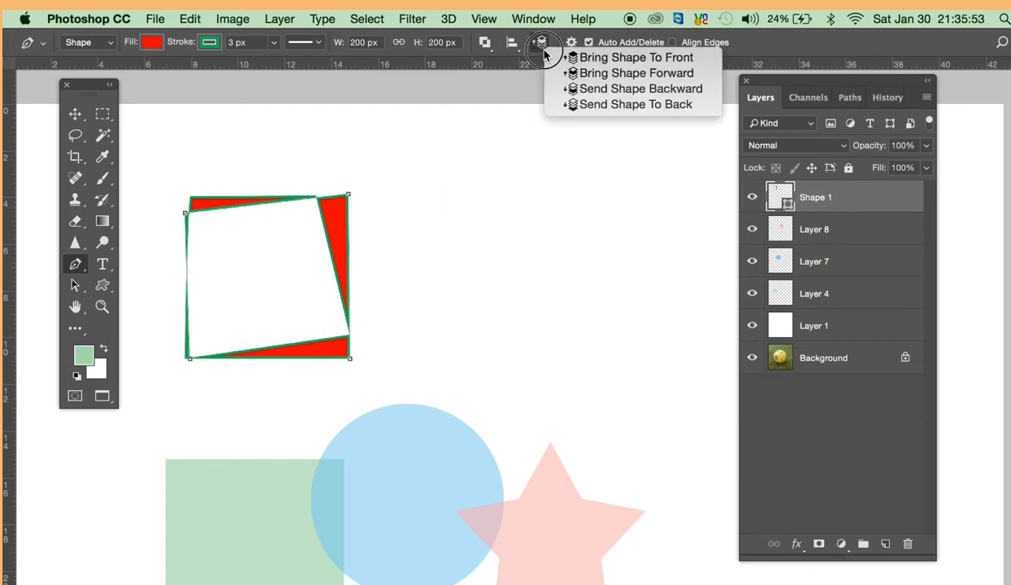
click(603, 58)
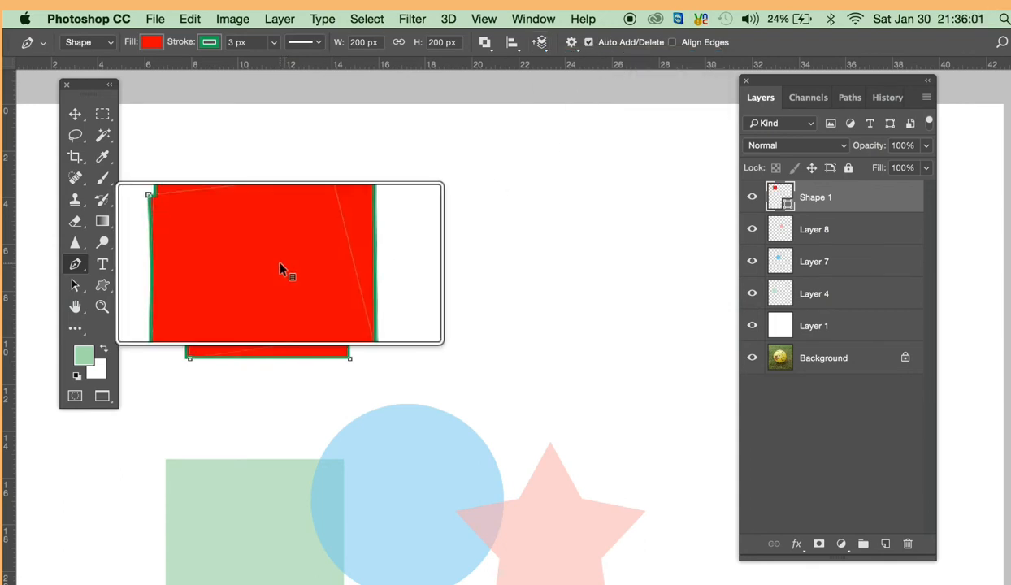
click(541, 43)
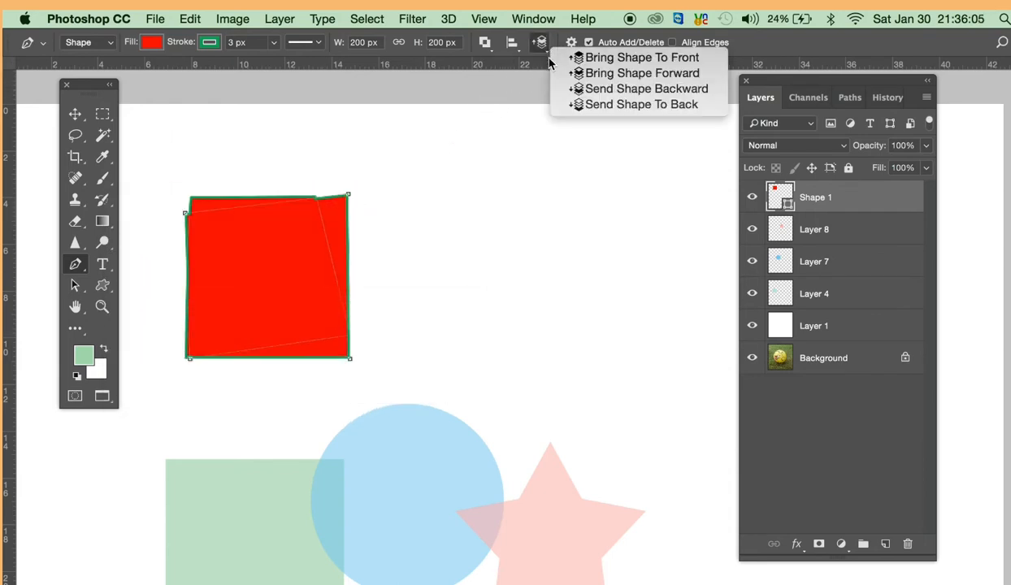
click(778, 44)
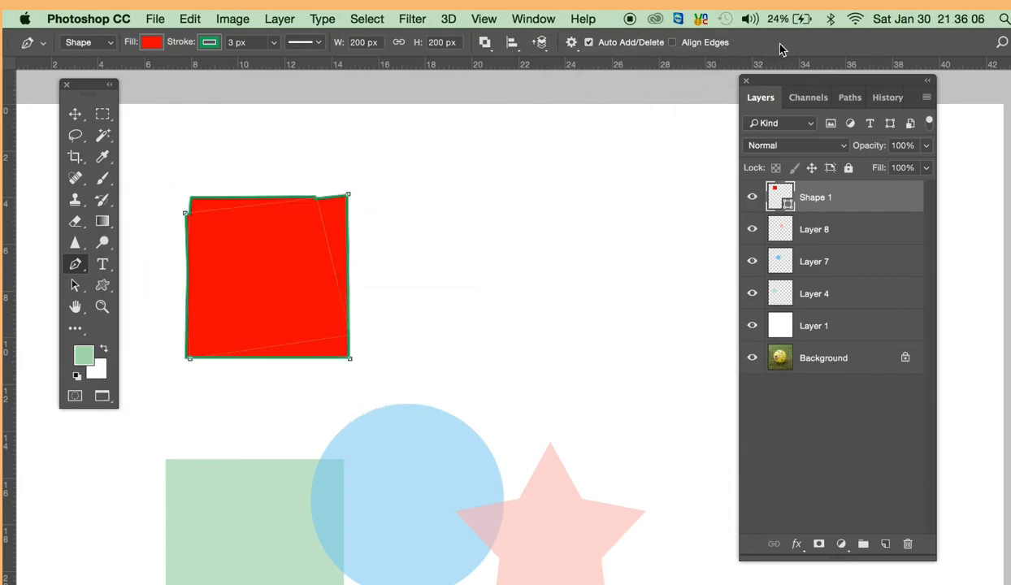
- Turn on the Pen tool's Rubber Band option, draw a triangle about 249 by 190 px beside the red shape, and deselect its path
click(572, 45)
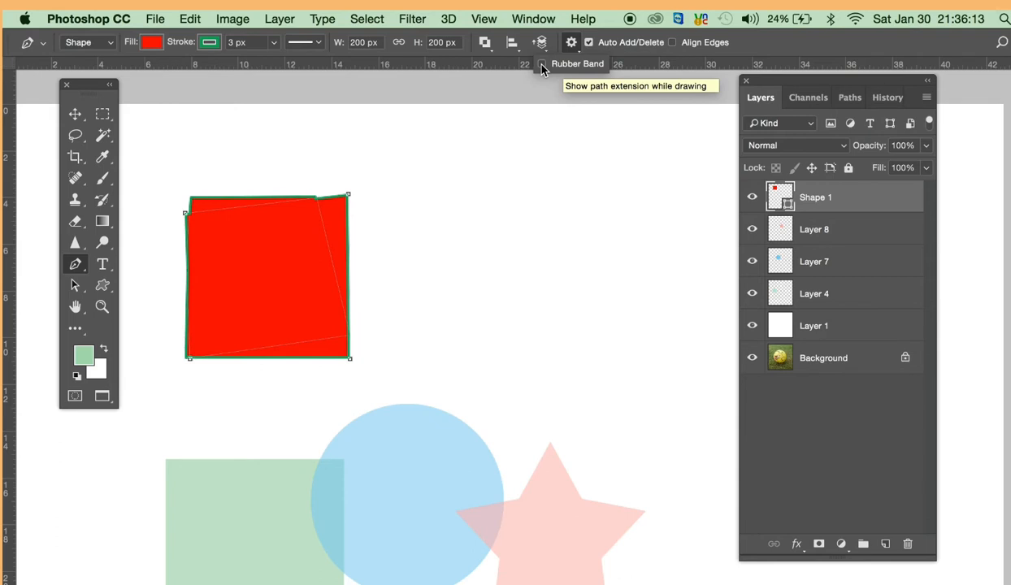
click(450, 228)
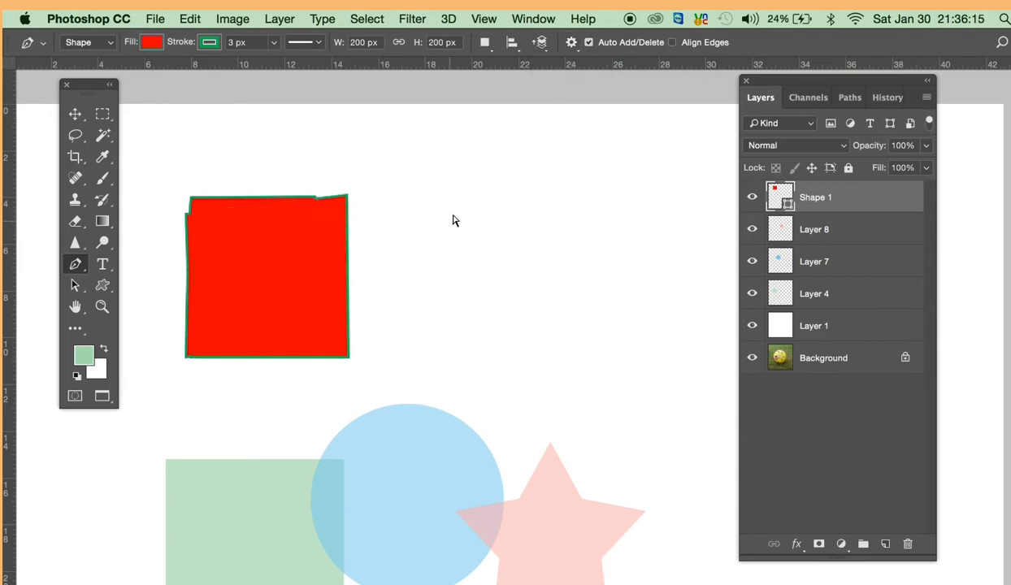
click(436, 190)
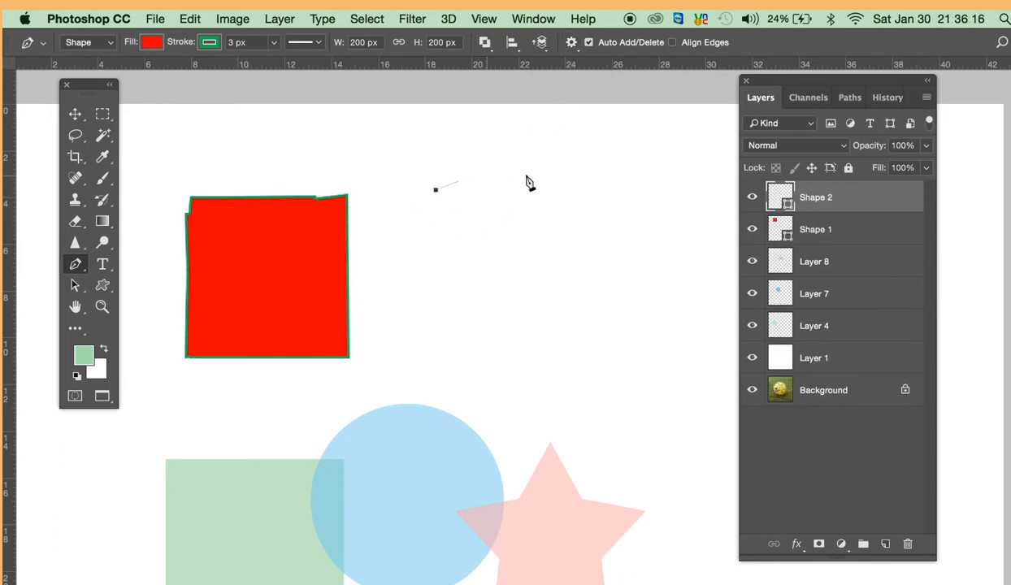
click(595, 234)
click(390, 346)
click(435, 190)
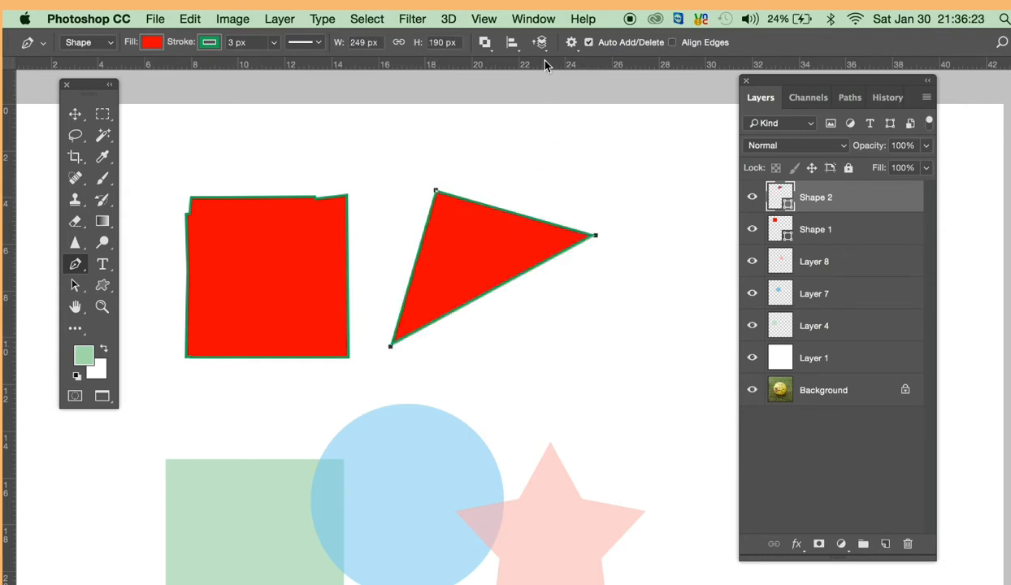
click(571, 42)
click(632, 130)
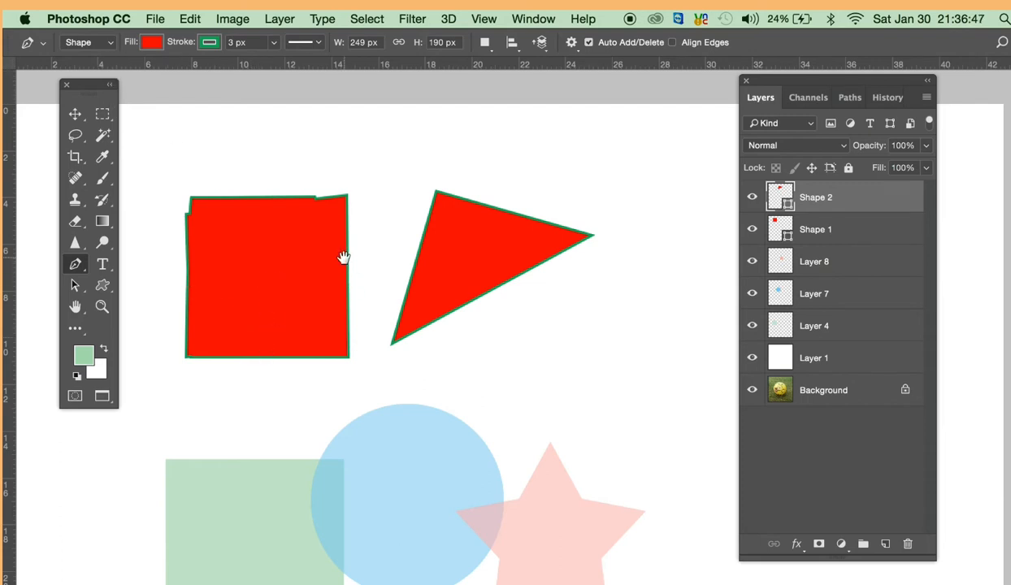
- Switch the Pen tool to Path mode and draw a closed triangular path above the two red shapes
drag(343, 256, 315, 334)
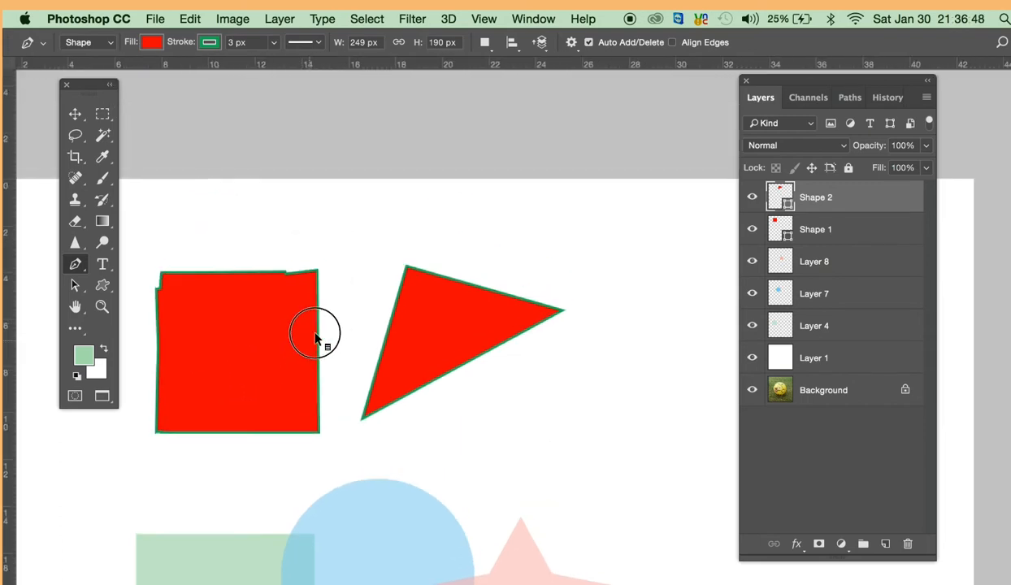
click(87, 42)
click(81, 55)
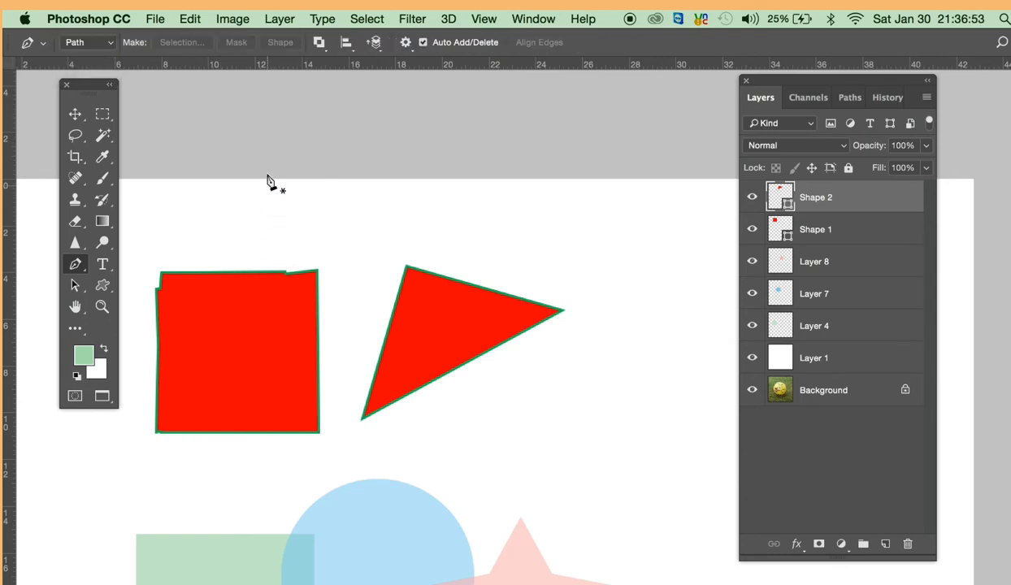
click(351, 226)
click(347, 284)
click(503, 217)
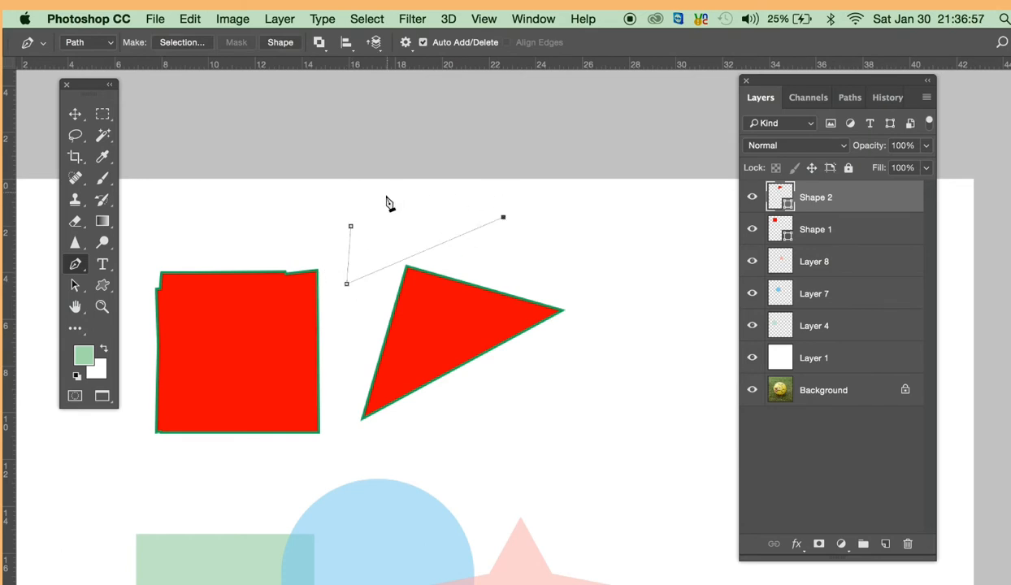
click(350, 226)
click(350, 226)
- Convert the triangular path into a new selection with a 2-pixel feather radius and fill it with the light green foreground colour on a new layer
click(174, 43)
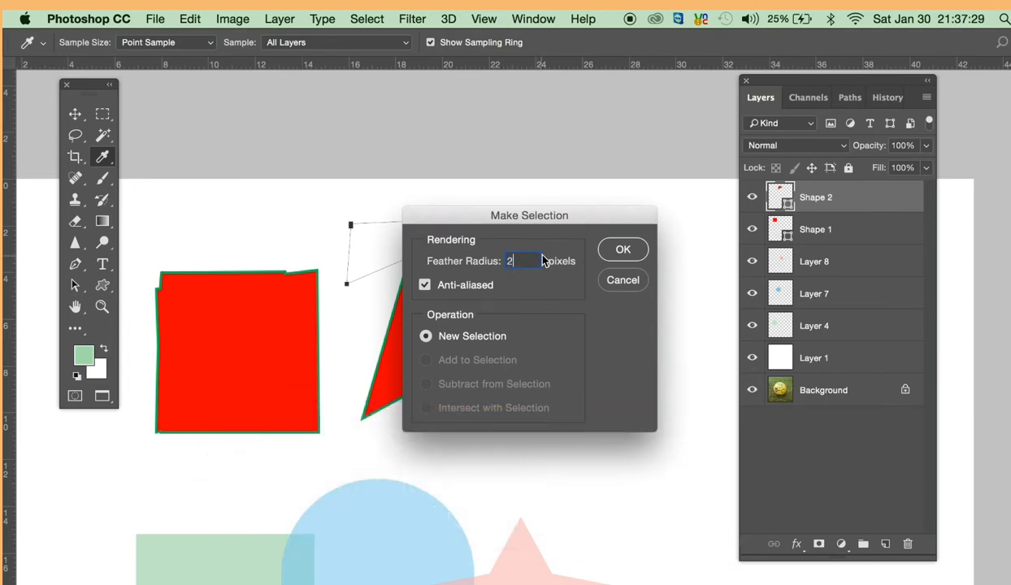
key(Return)
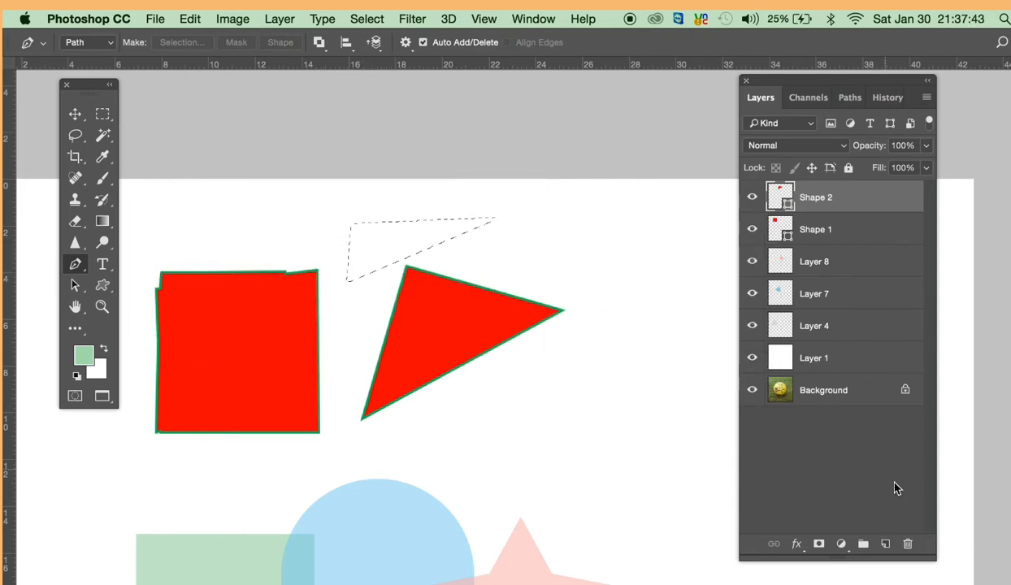
click(886, 546)
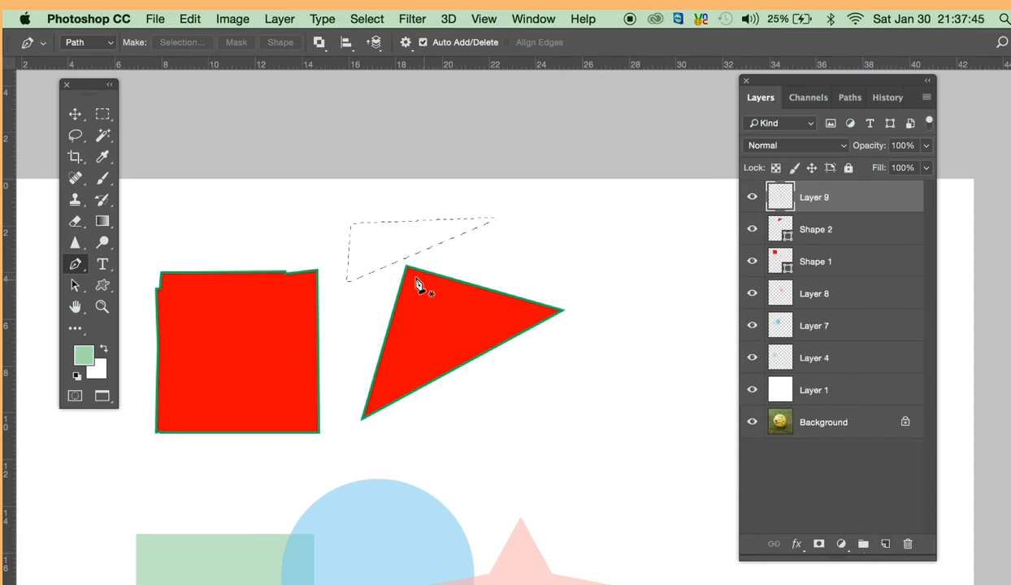
key(alt+BackSpace)
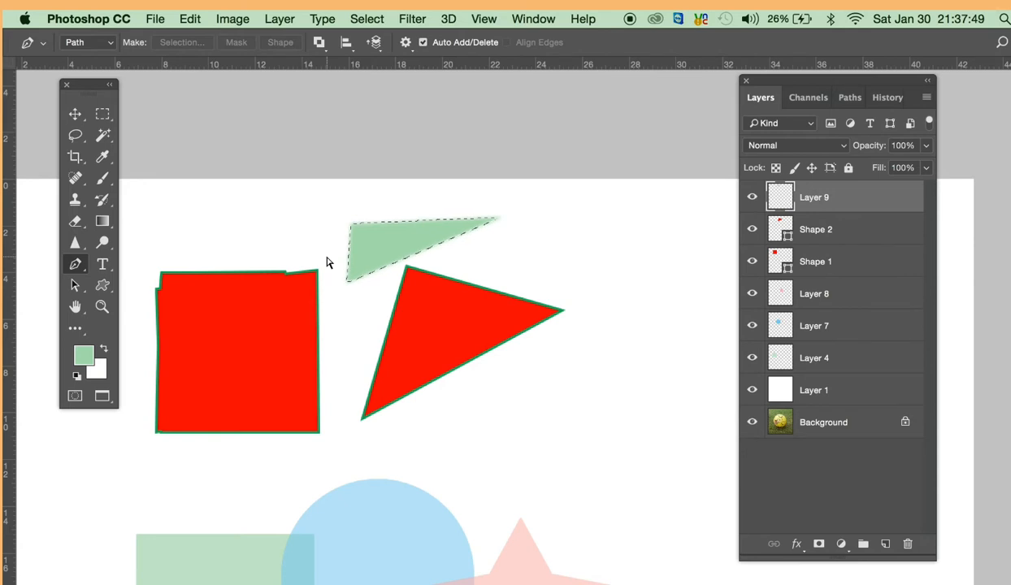
- Examine the feathered edges of the light green triangle up close
super+click(427, 250)
super+click(428, 249)
super+click(428, 251)
super+click(427, 257)
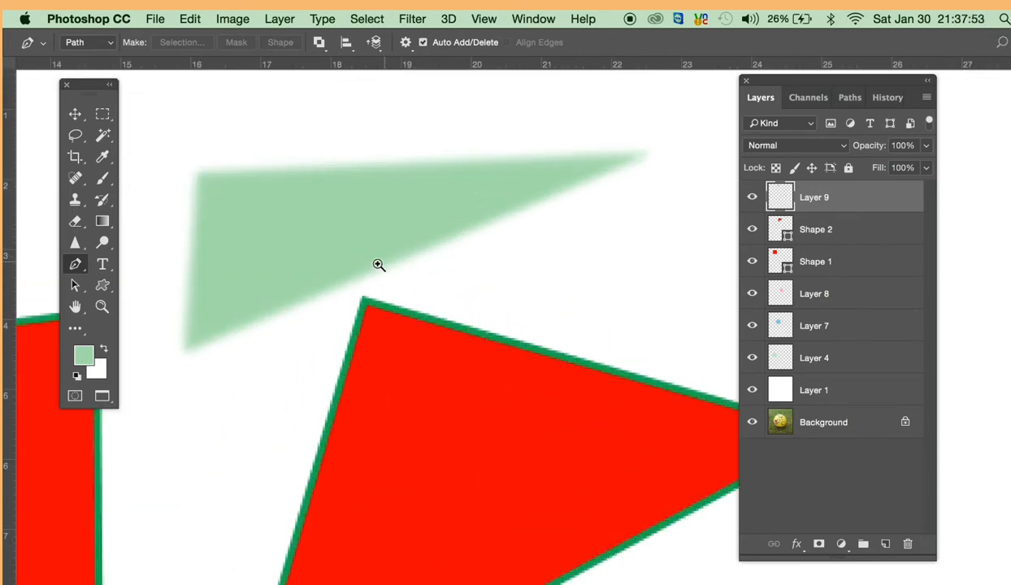
scroll(374, 268, up, 1)
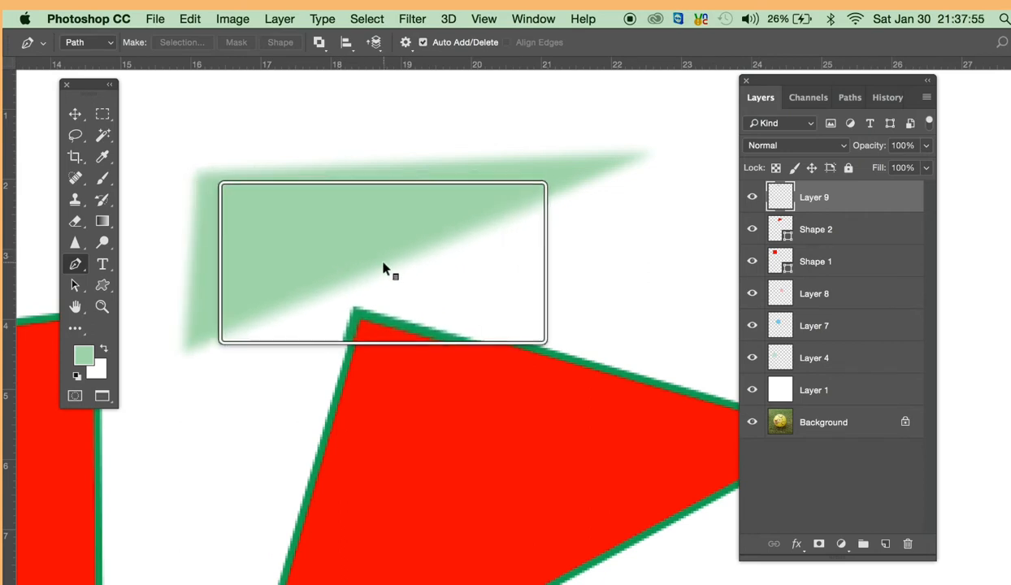
scroll(252, 253, down, 2)
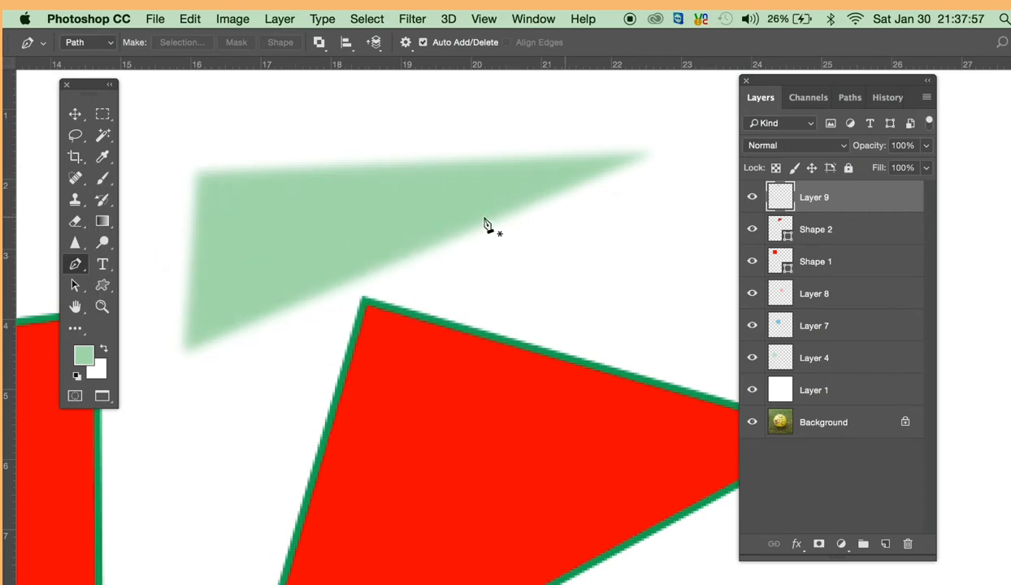
- Draw a closed triangular path overlapping the light green triangle, turn it into a mask on its layer, and review the path operations
click(226, 138)
click(248, 382)
click(591, 232)
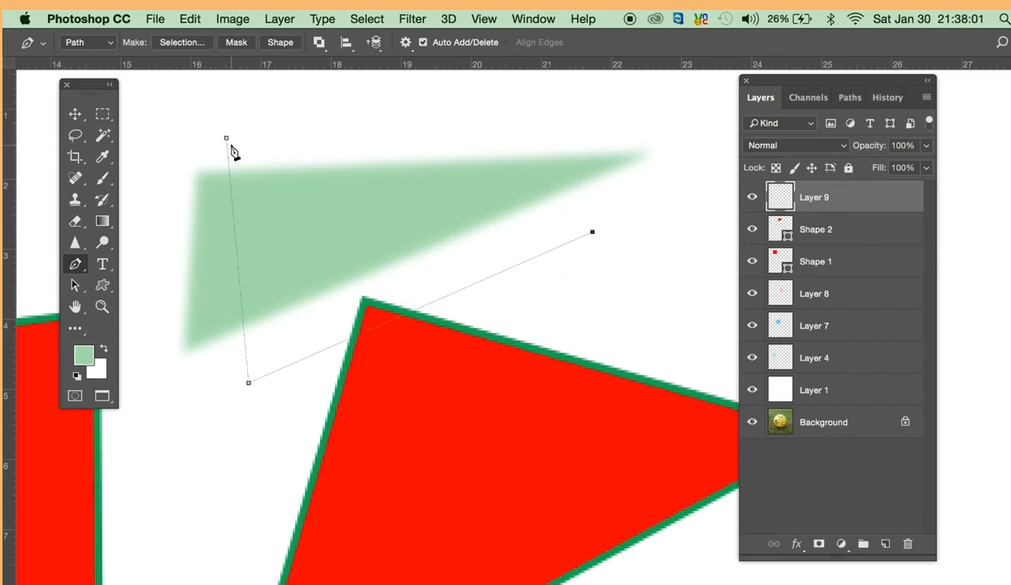
click(226, 139)
click(235, 46)
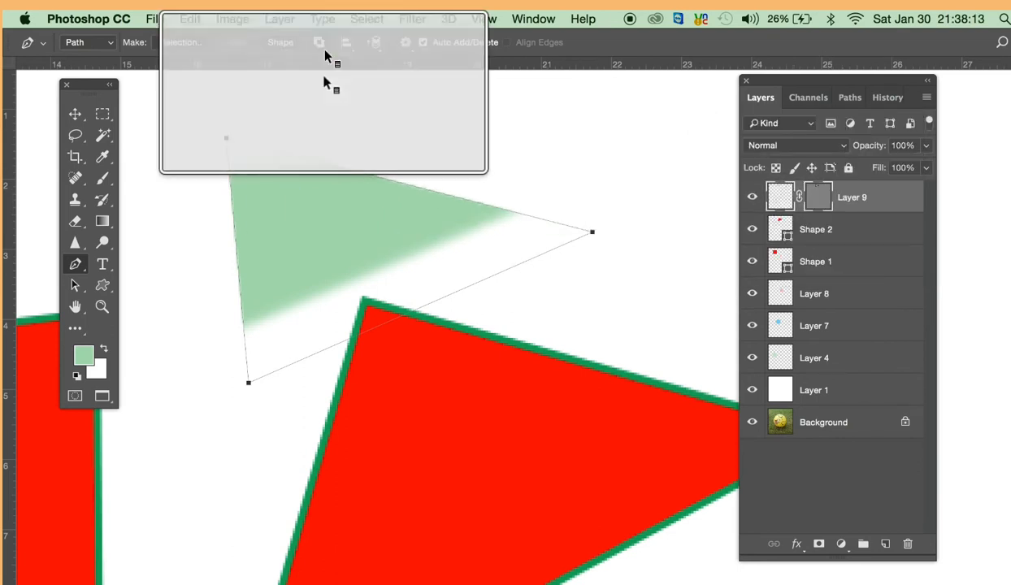
click(318, 48)
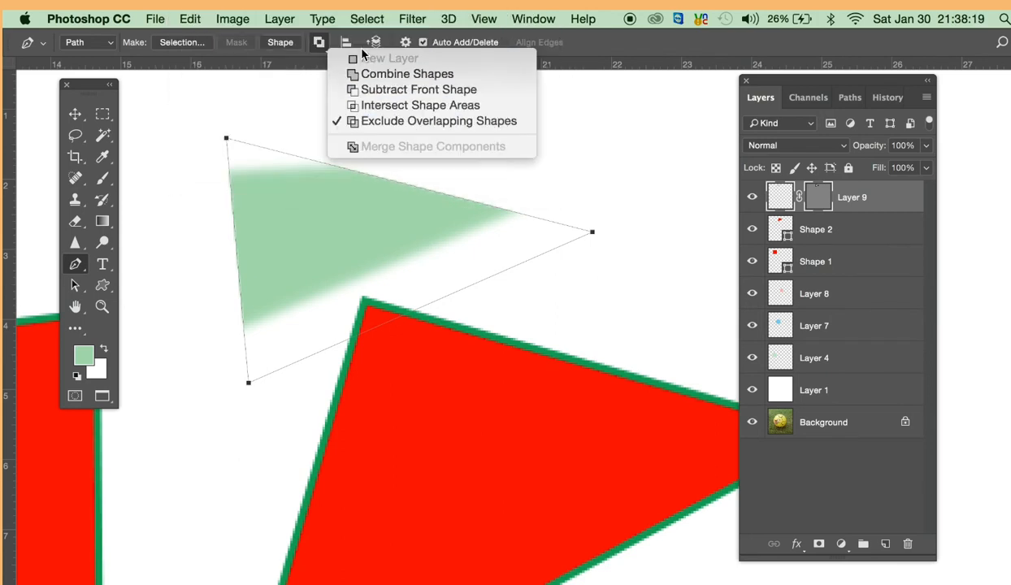
click(637, 38)
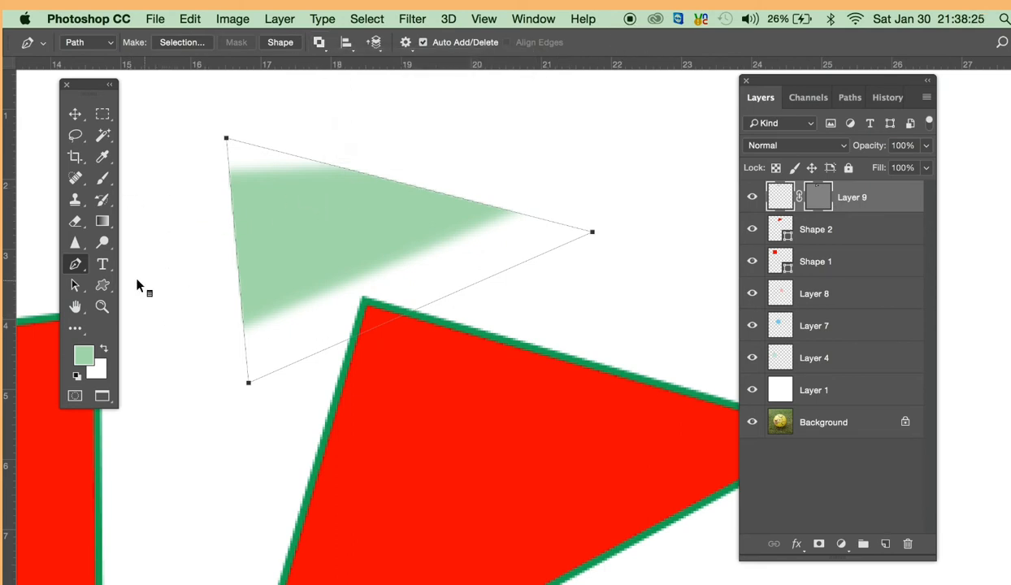
- Switch to the Freeform Pen tool and deselect the triangular mask path
right_click(101, 266)
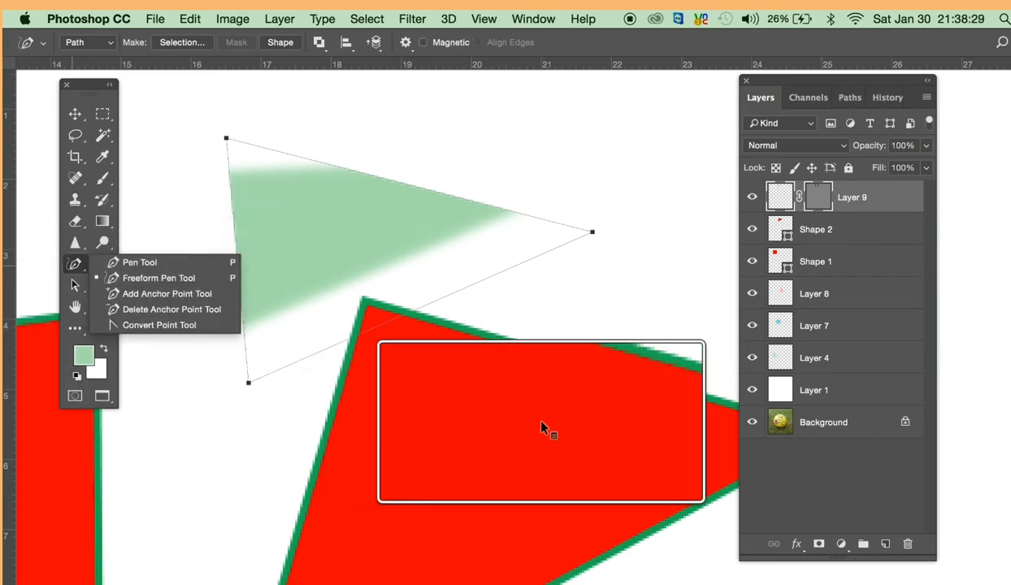
key(Escape)
key(Escape)
alt+click(468, 420)
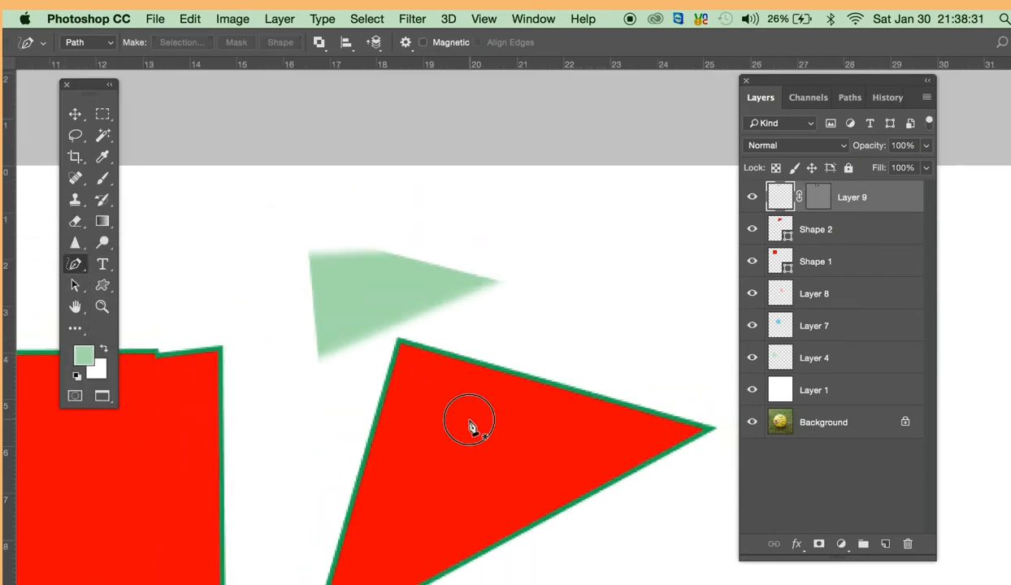
- Delete the layers Layer 9, Shape 2 and Shape 1
alt+click(468, 420)
alt+click(469, 419)
drag(562, 337, 268, 497)
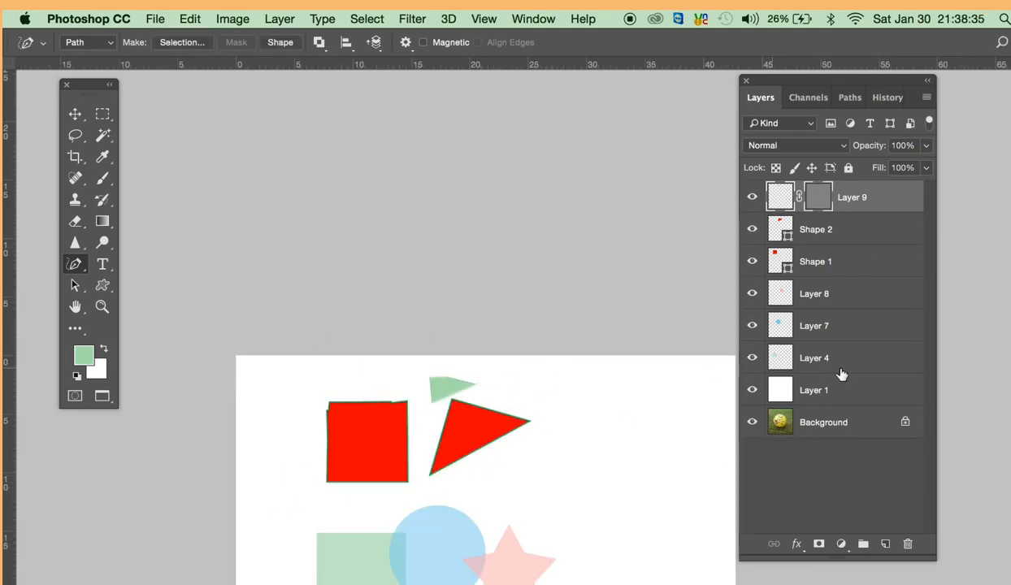
key(BackSpace)
shift+click(835, 265)
drag(834, 266, 908, 545)
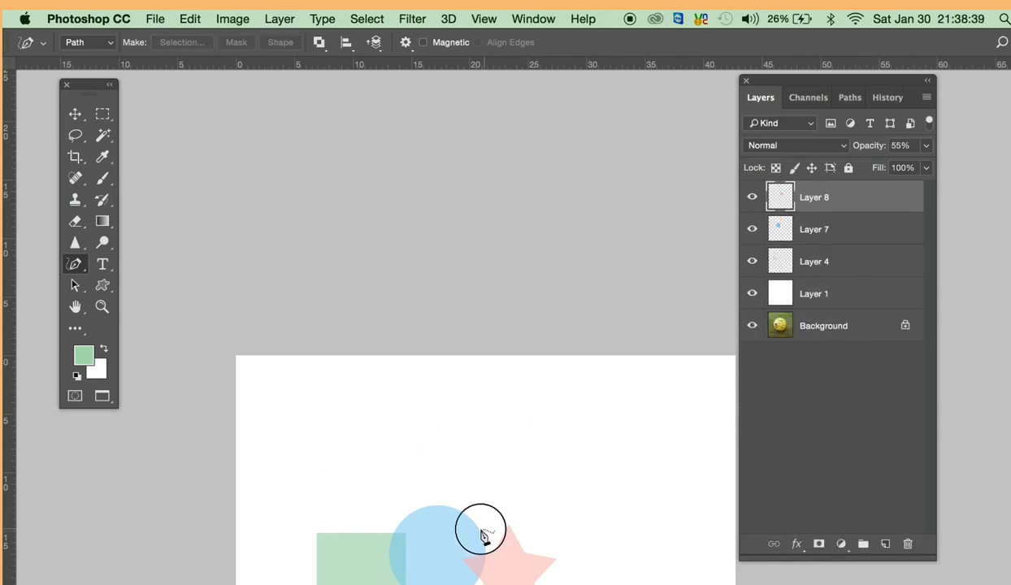
- With the Pen tool in Path mode, start a path from the green square's lower-left corner, up its left edge and along its top edge to the blue circle
drag(480, 530, 436, 293)
click(399, 302)
click(372, 323)
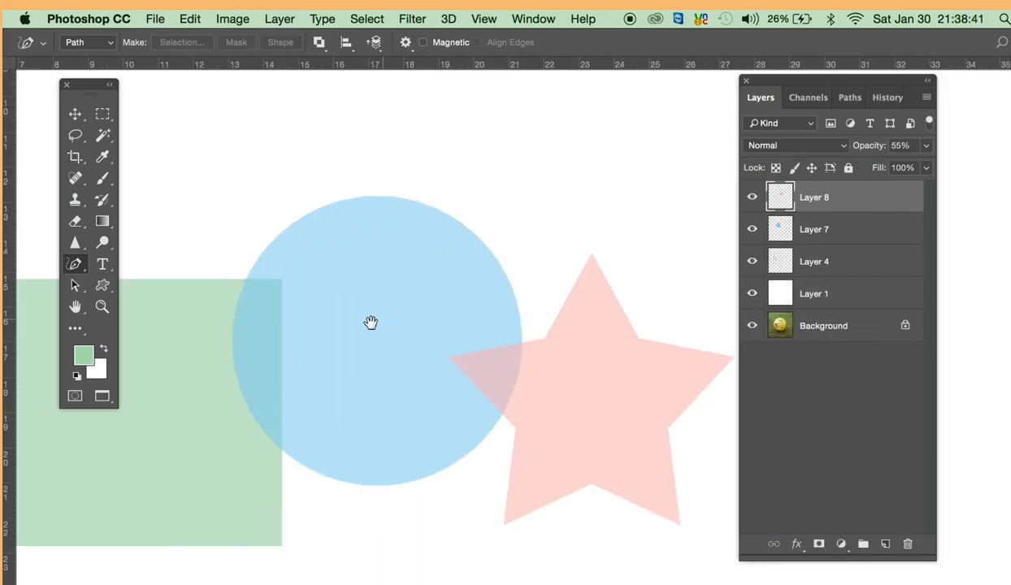
click(372, 330)
alt+click(372, 324)
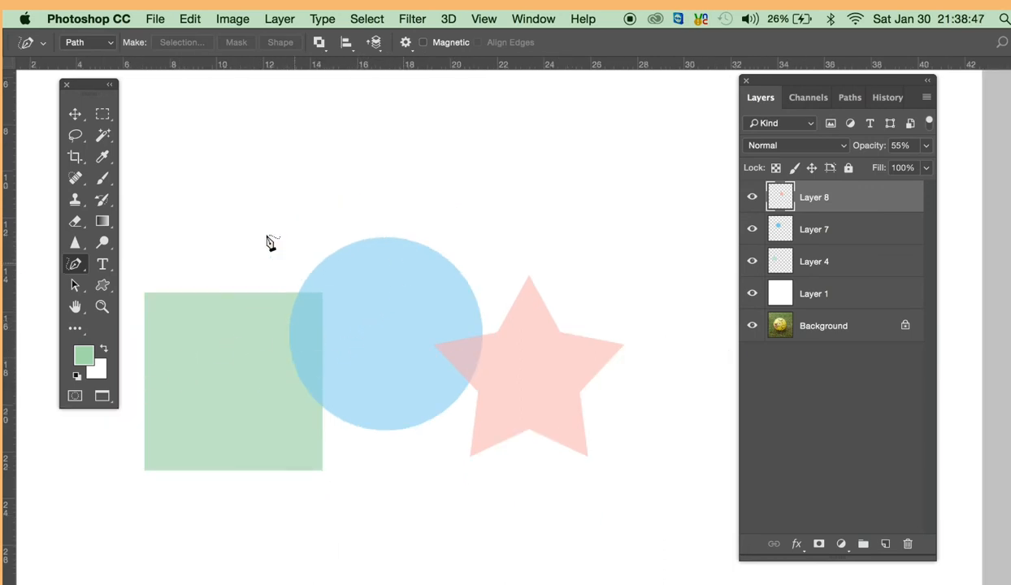
drag(78, 269, 110, 262)
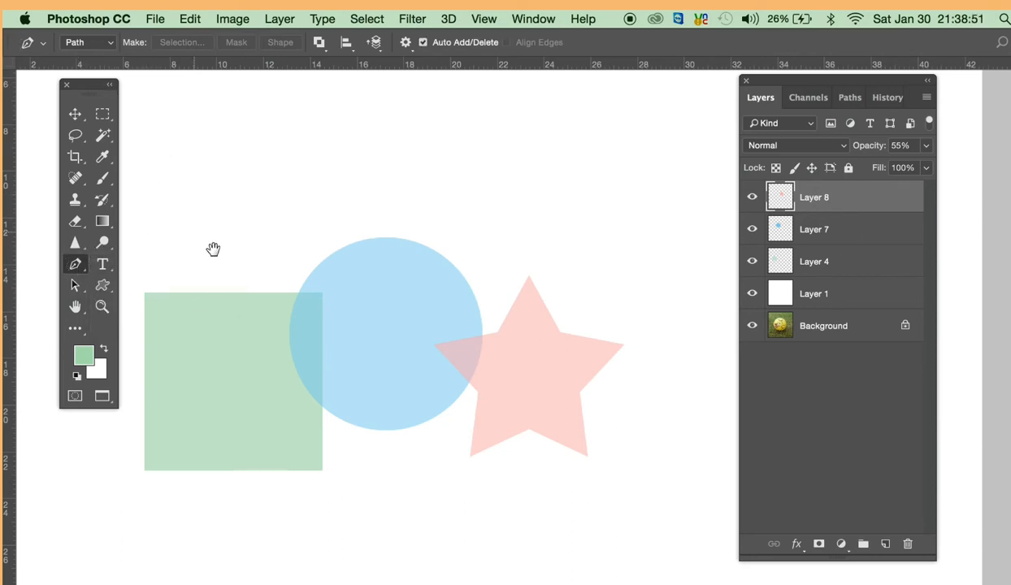
drag(213, 250, 231, 215)
super+click(218, 318)
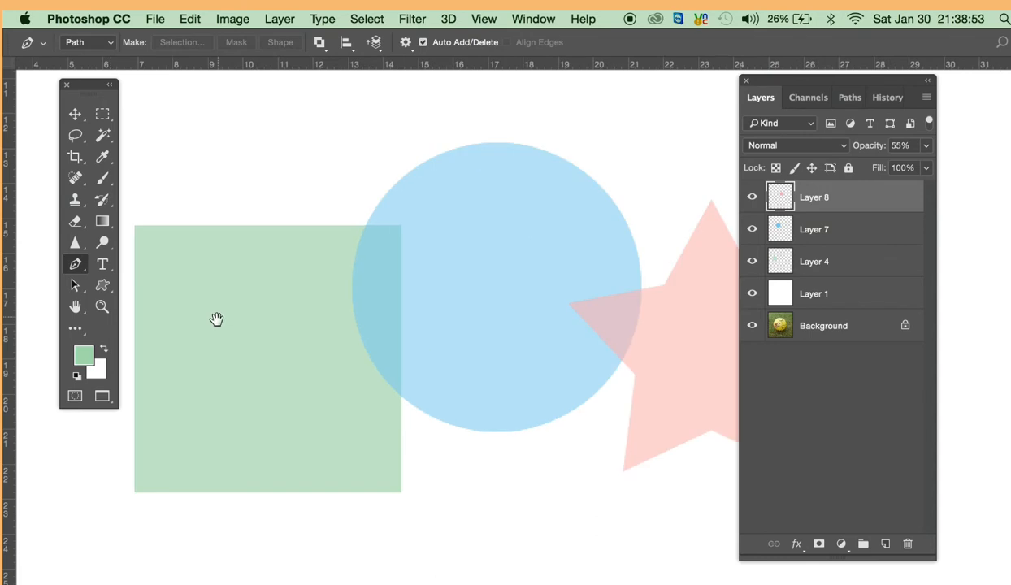
click(135, 491)
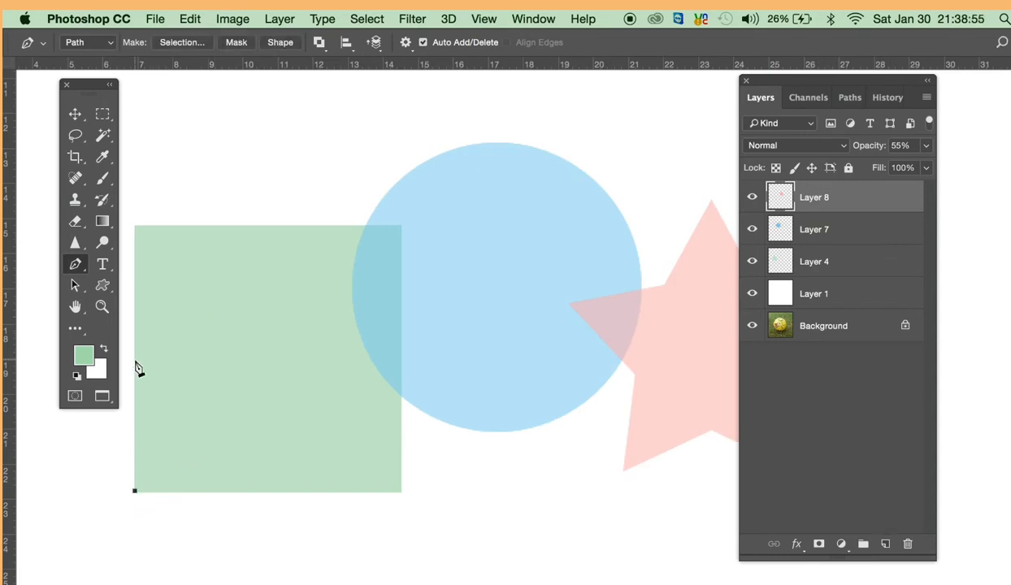
click(136, 225)
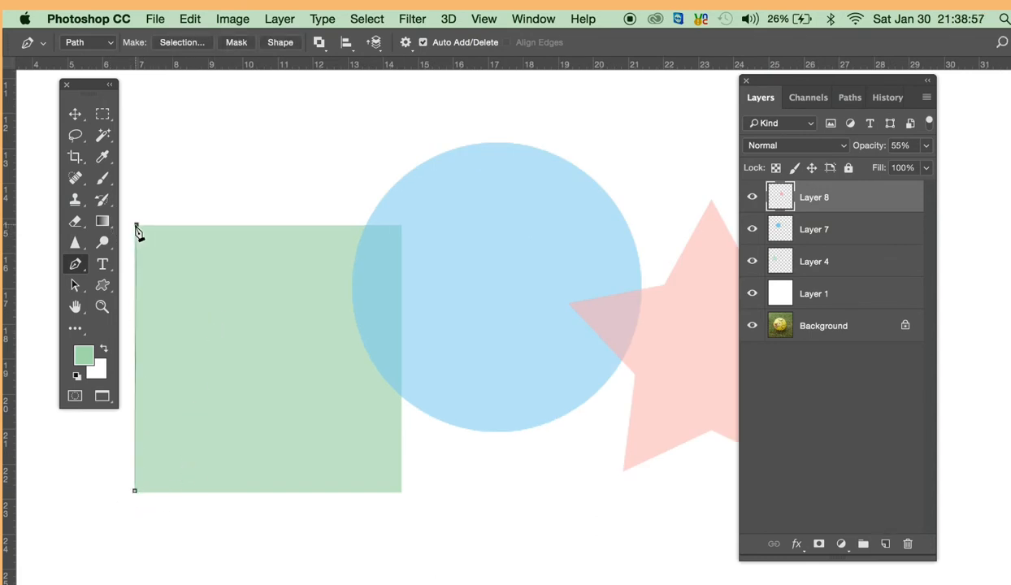
click(365, 225)
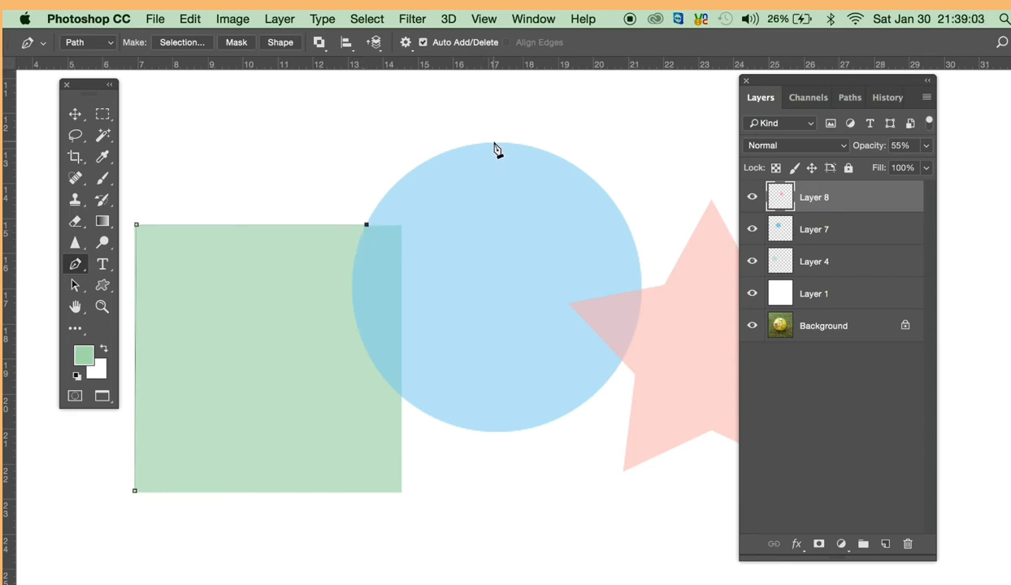
- Continue the path around the blue circle with curved anchor points at its topmost point and at its right edge where the star overlaps
drag(495, 143, 581, 143)
drag(600, 300, 498, 298)
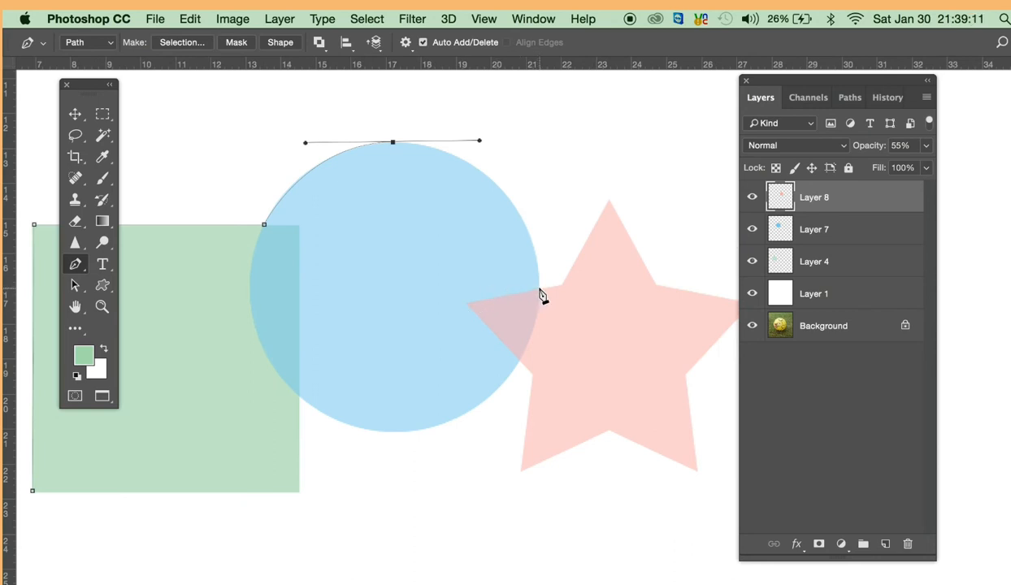
drag(539, 289, 534, 351)
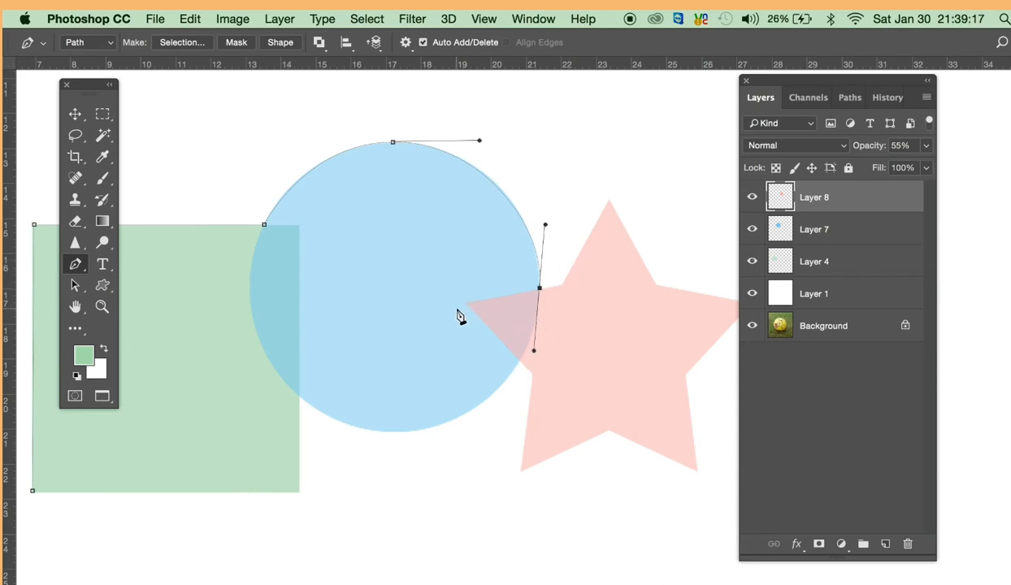
super+click(507, 249)
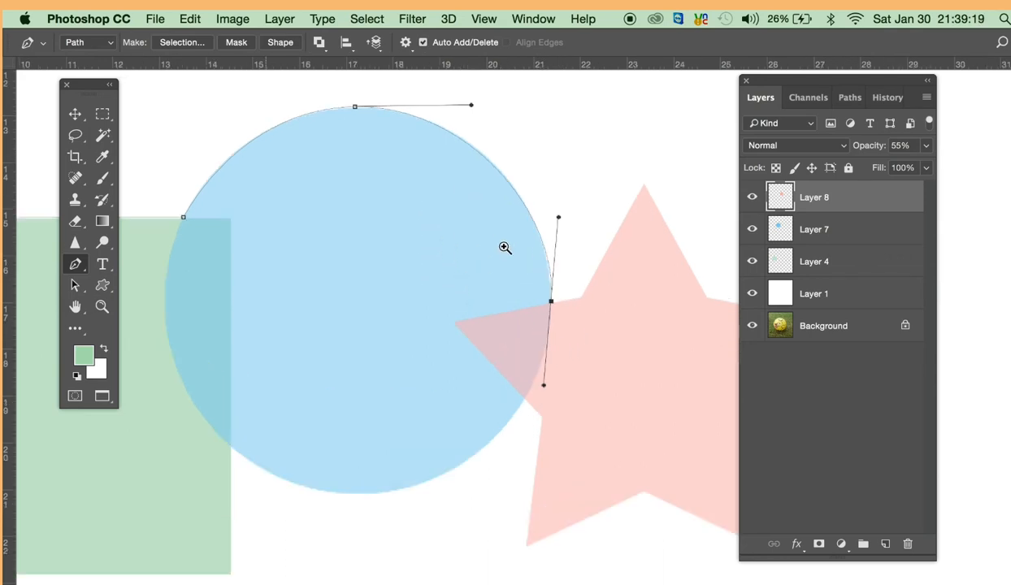
super+click(512, 234)
drag(548, 253, 541, 313)
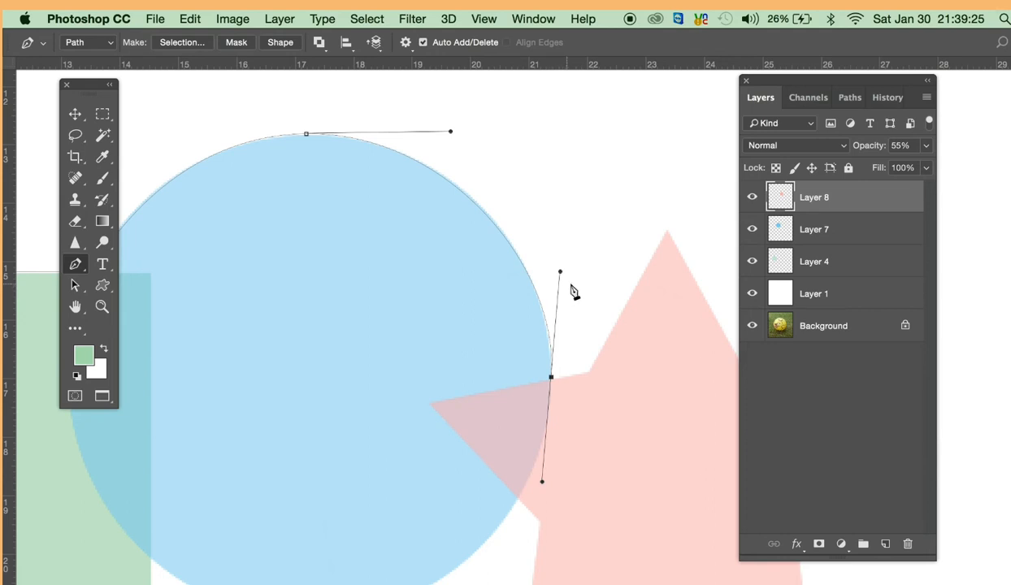
drag(470, 385, 410, 384)
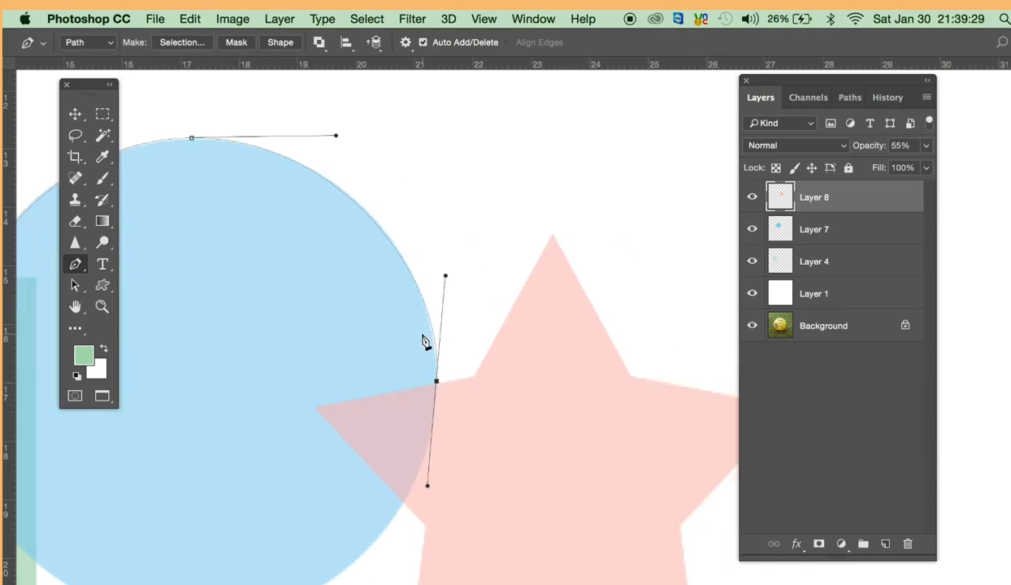
- Add an anchor point on the curve between the circle's top and right anchors, and remove it with the Delete Anchor Point tool
click(78, 268)
drag(81, 270, 161, 302)
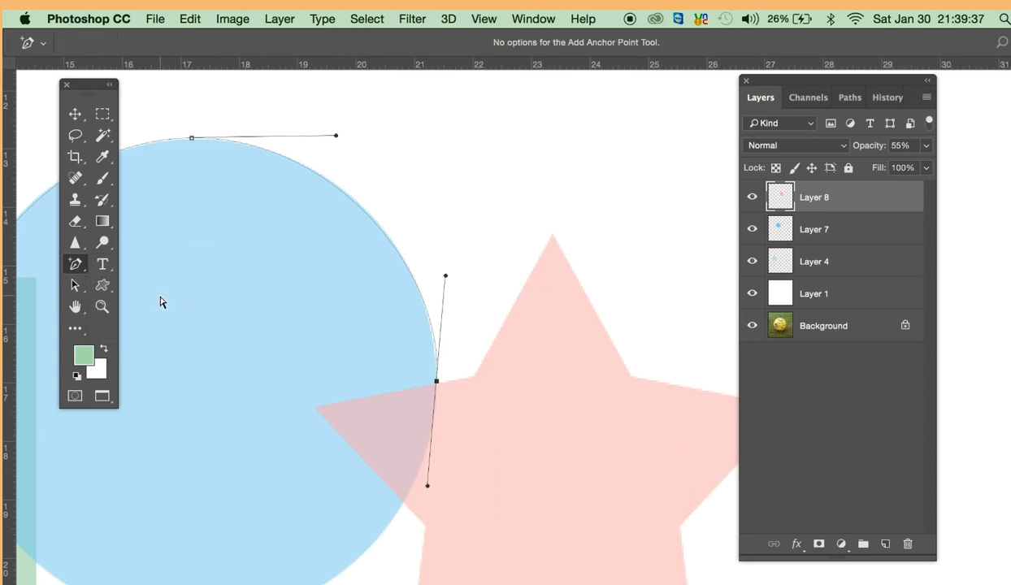
click(375, 225)
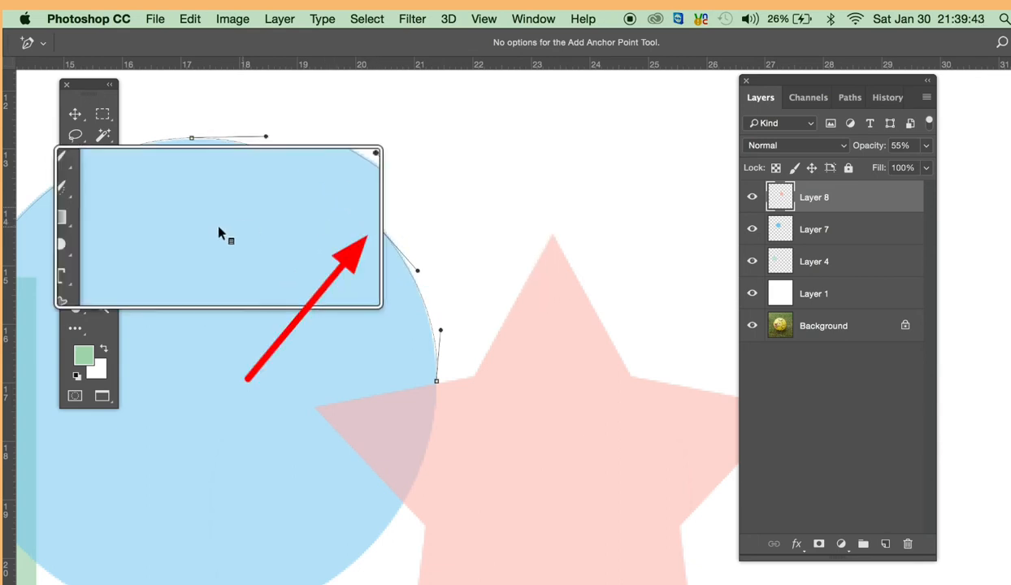
click(76, 264)
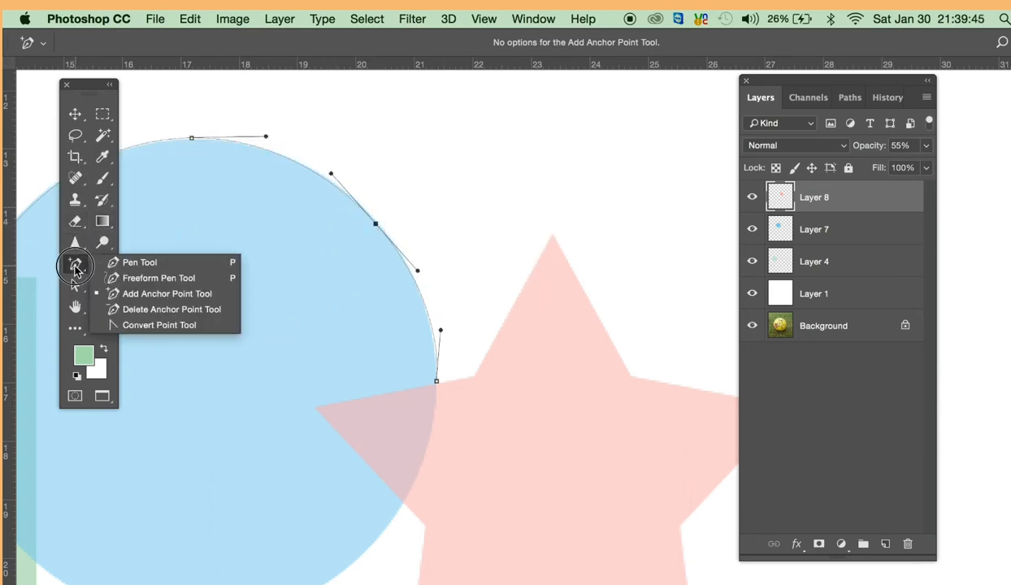
click(107, 309)
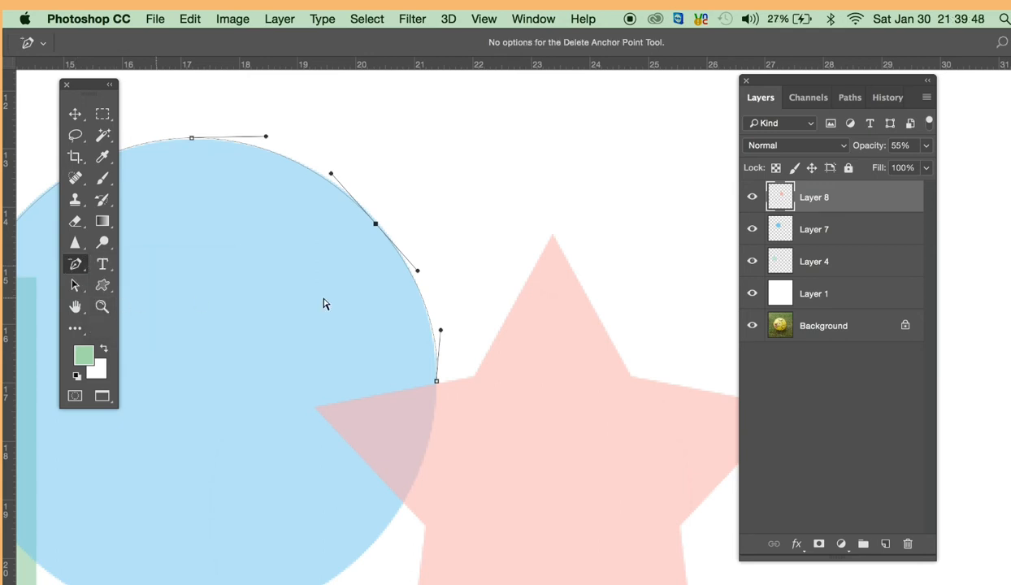
click(379, 229)
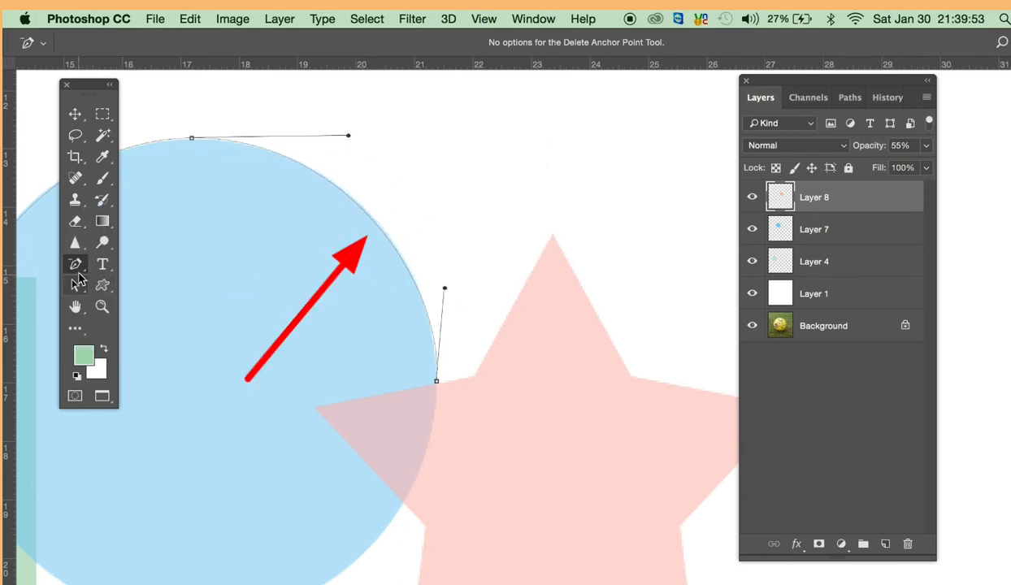
- Place an anchor point on the circle's upper-right arc with the Add Anchor Point tool and select the curve segment below it
drag(75, 264, 111, 333)
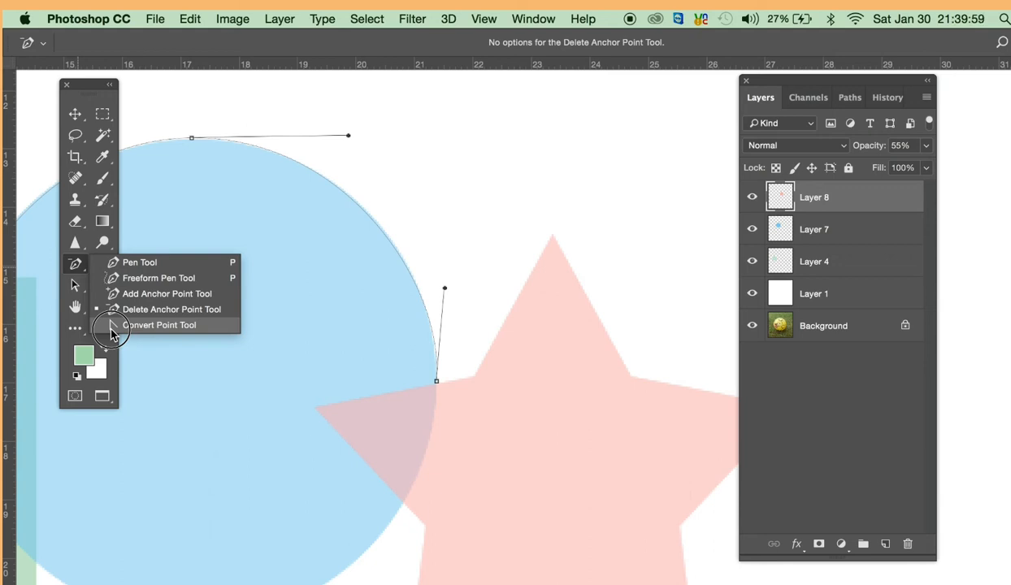
drag(112, 333, 111, 293)
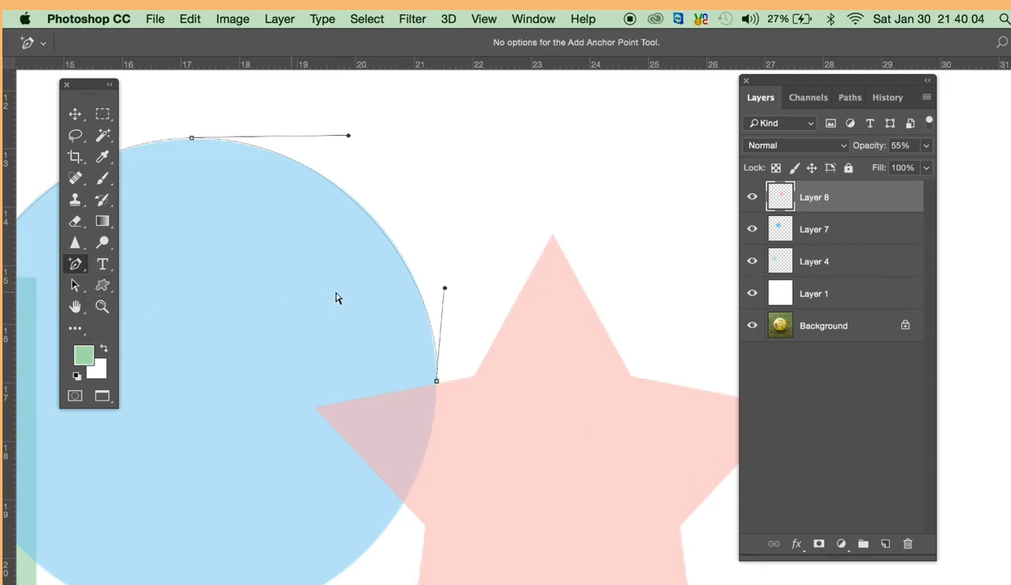
click(369, 217)
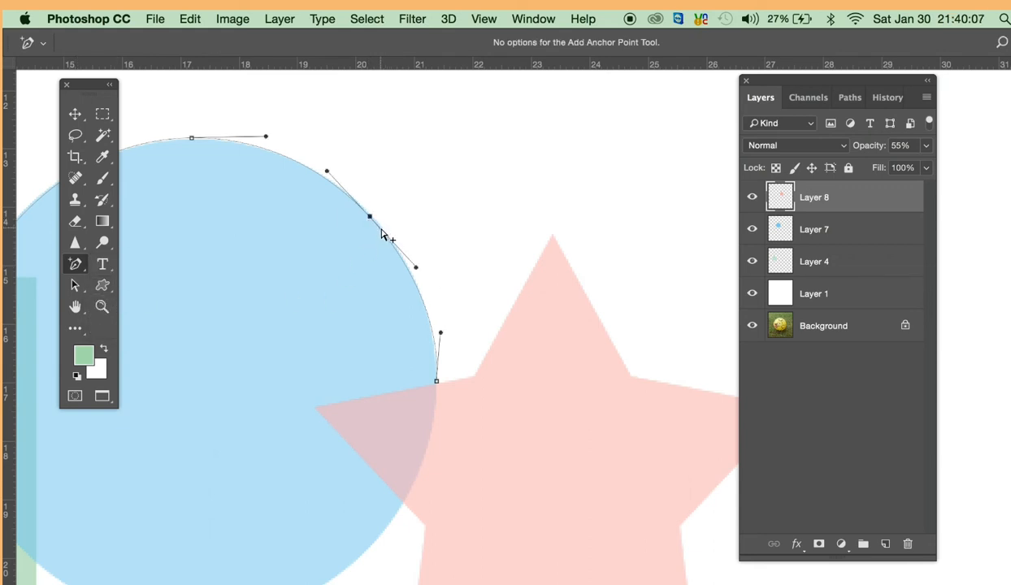
click(437, 383)
click(417, 341)
click(424, 305)
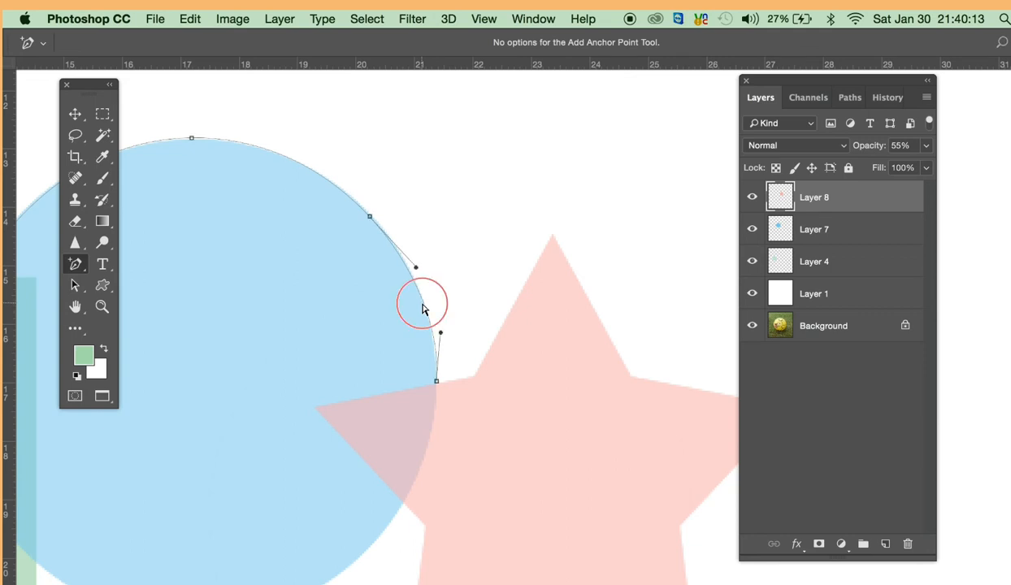
- With the Convert Point tool, pull vertical direction handles out of the anchor at the circle's right edge, and list the pen tool variants
click(74, 264)
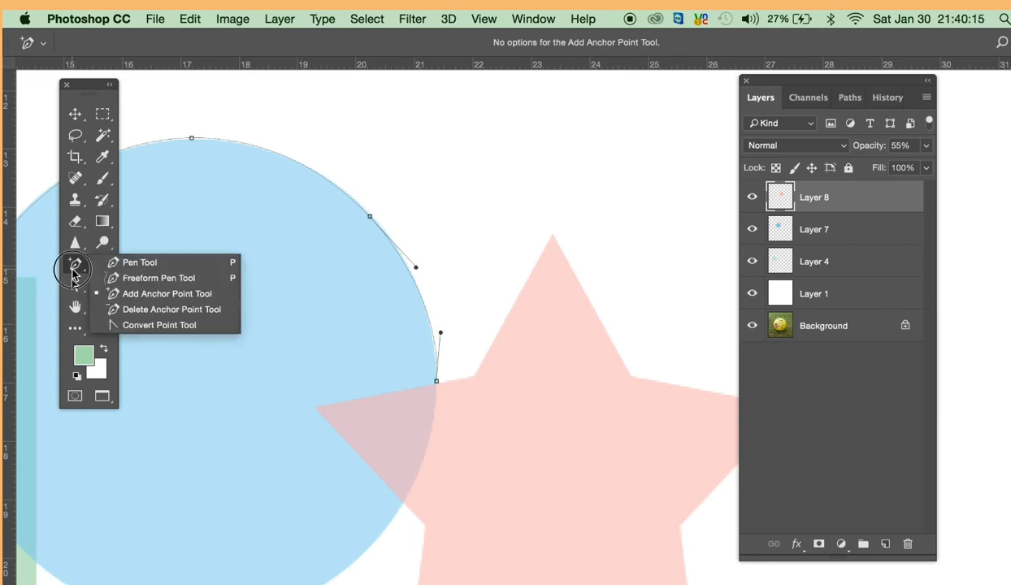
click(114, 326)
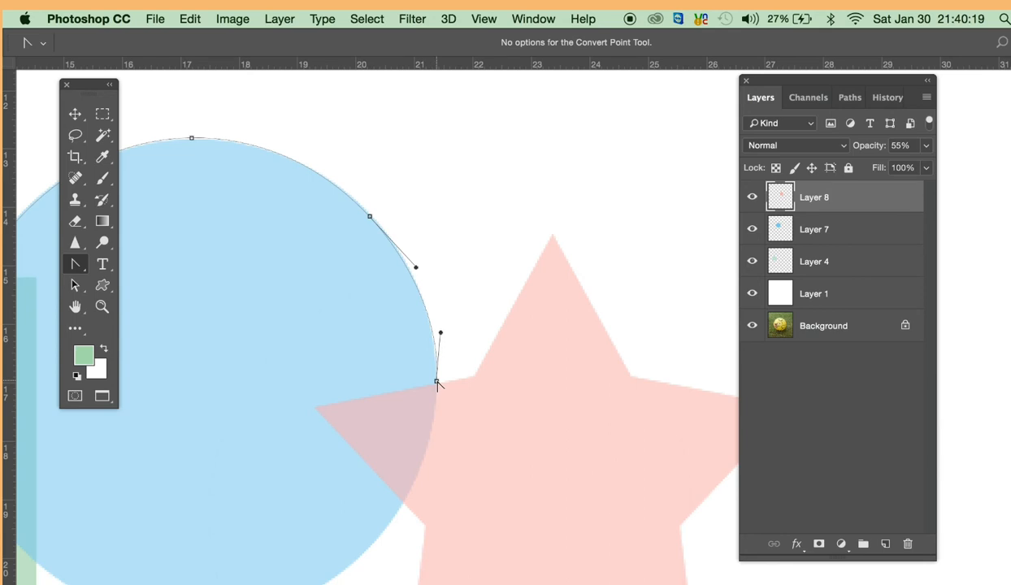
drag(436, 382, 437, 442)
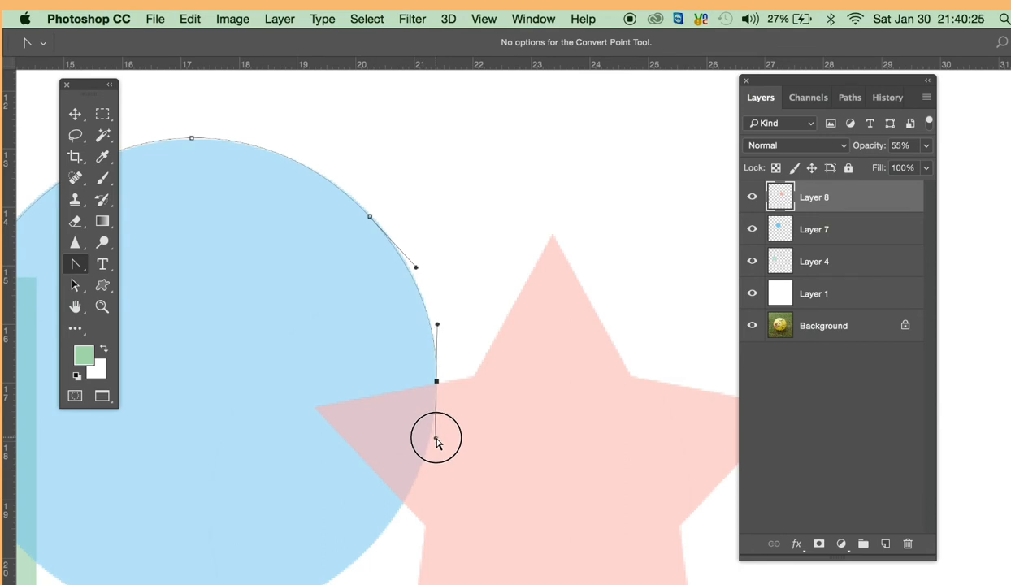
super+click(451, 368)
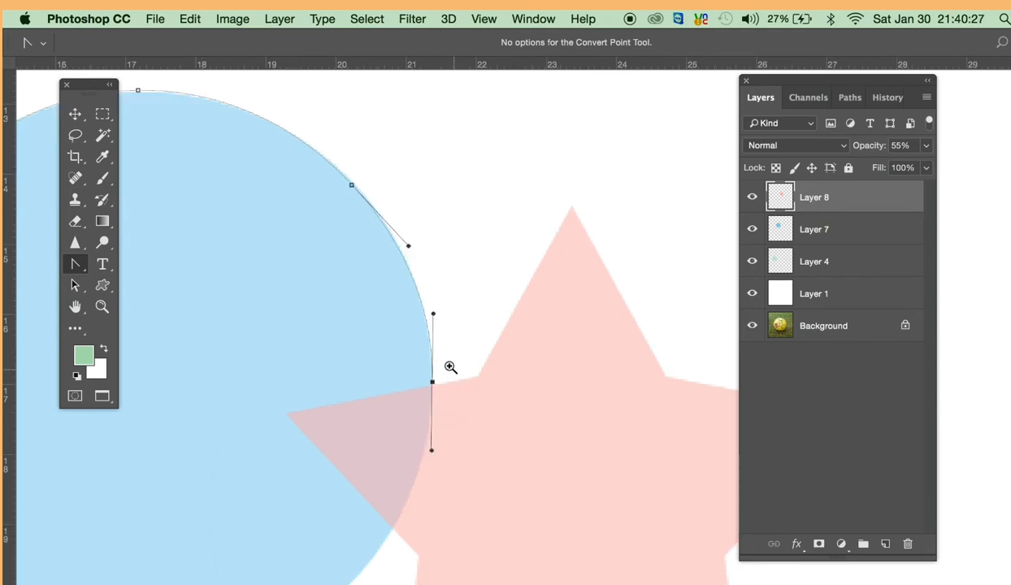
super+click(450, 363)
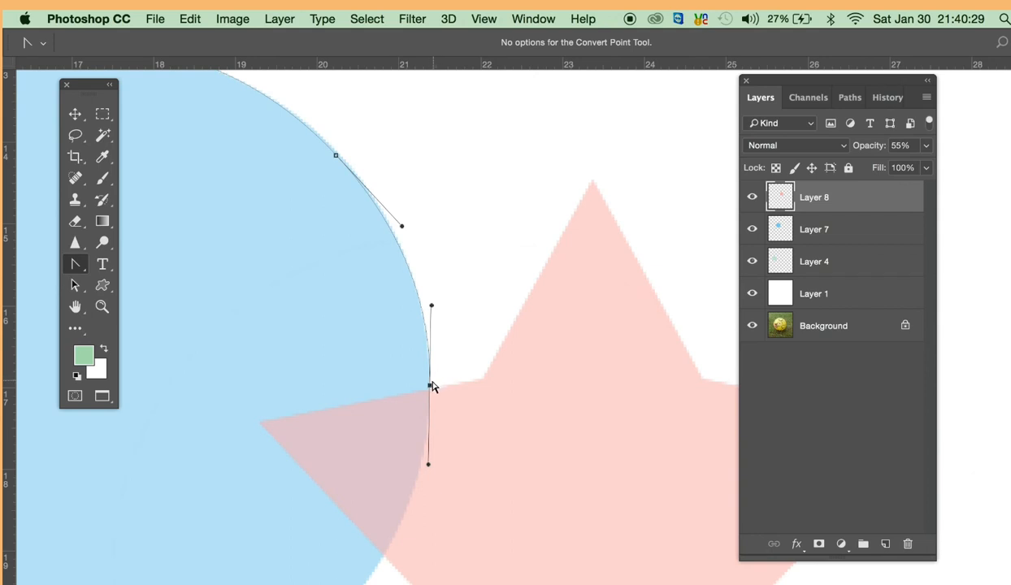
click(81, 273)
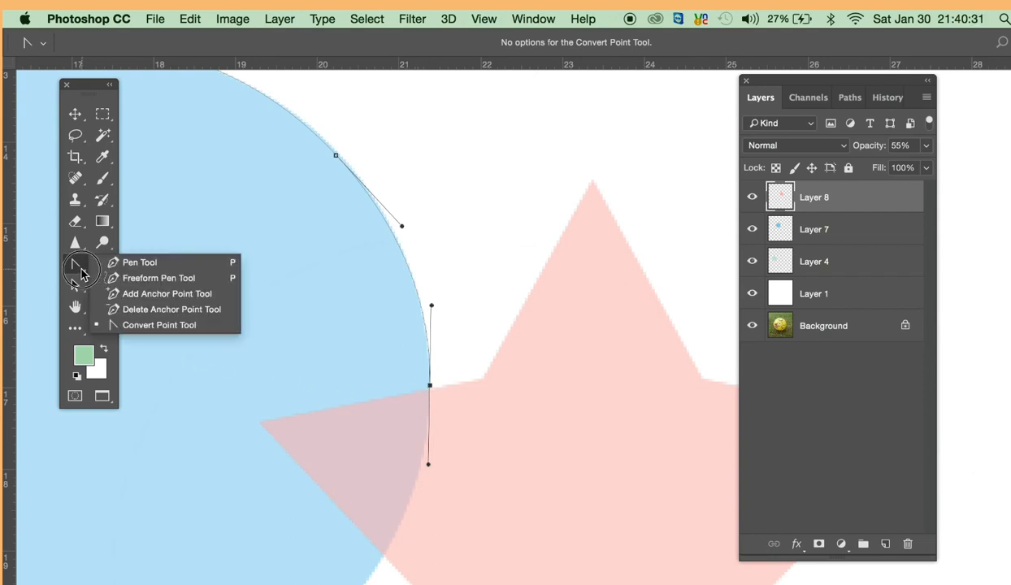
- With the Convert Point tool chosen, nudge the anchor at the circle's right edge slightly down onto the intersection with the star
click(162, 326)
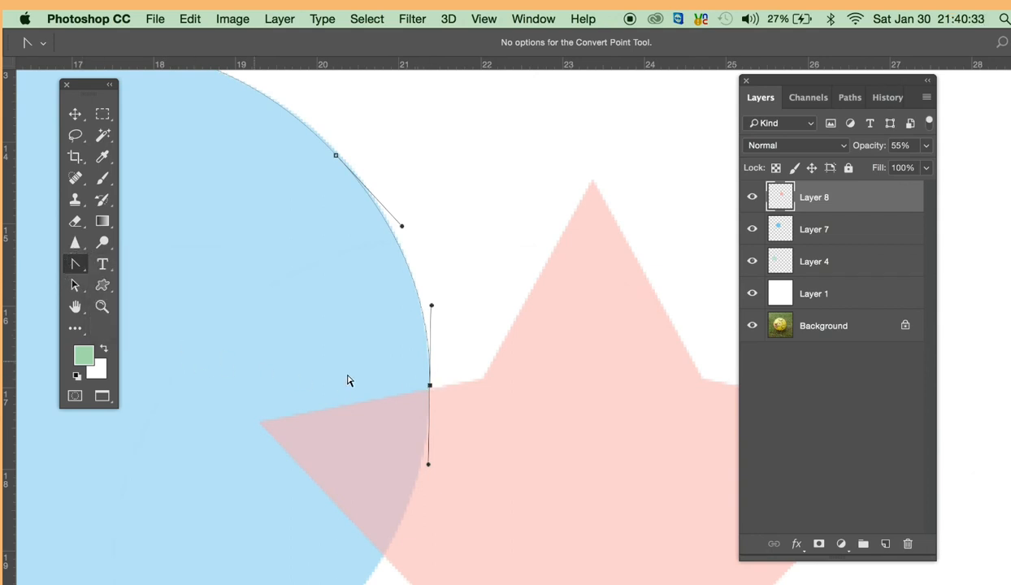
super+click(468, 373)
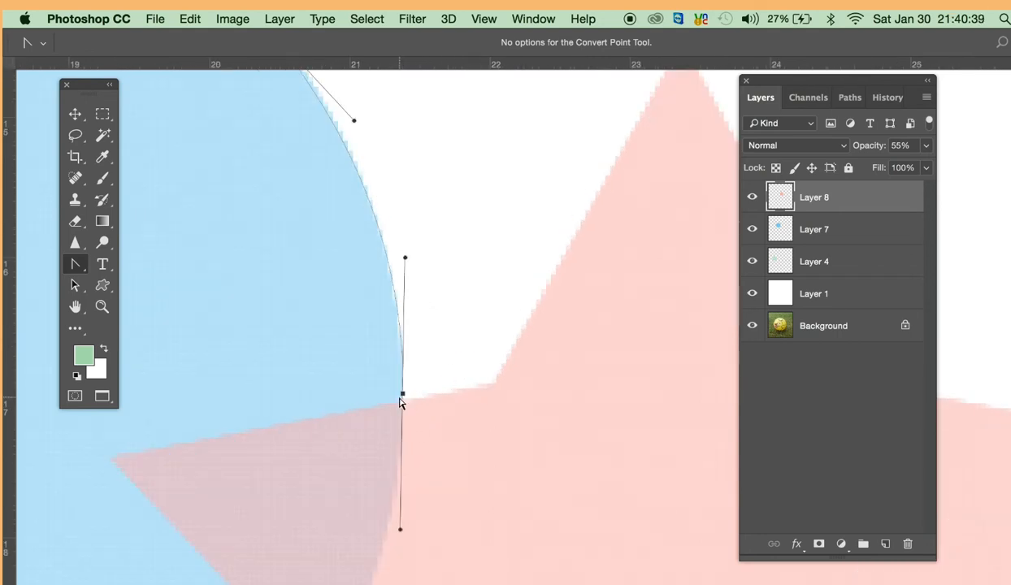
mouse_move(402, 396)
mouse_down()
mouse_move(406, 406)
mouse_move(469, 334)
mouse_move(491, 268)
mouse_move(465, 312)
mouse_move(372, 351)
mouse_move(309, 360)
mouse_move(388, 383)
mouse_move(441, 373)
mouse_move(403, 402)
mouse_move(420, 361)
mouse_move(402, 399)
mouse_up()
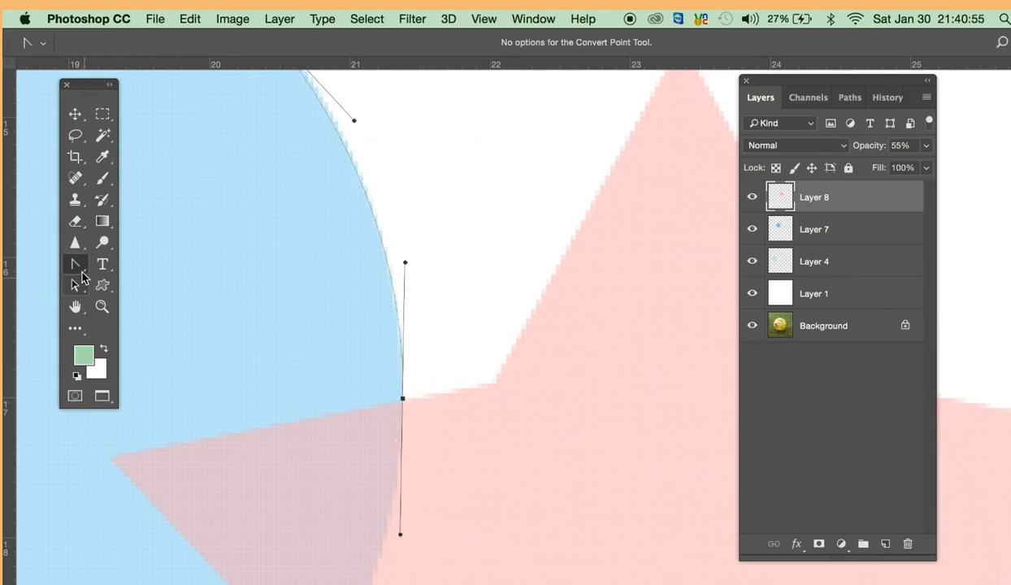
- Swing the right-edge anchor's lower direction handle onto the star's upper-left edge with the Convert Point tool
mouse_move(75, 264)
mouse_down()
mouse_move(133, 303)
mouse_move(134, 325)
mouse_move(104, 280)
mouse_move(77, 271)
mouse_up()
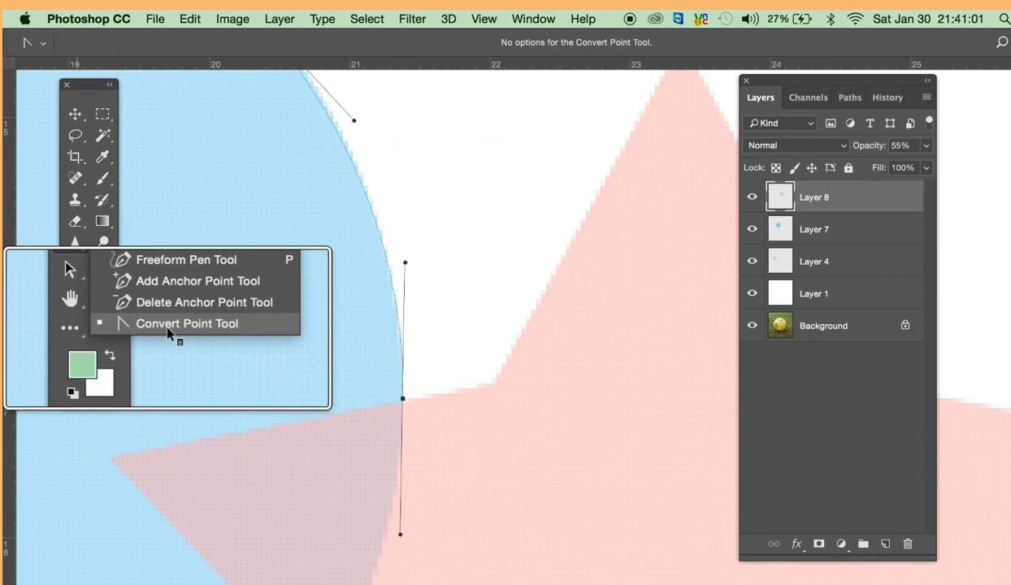
click(280, 235)
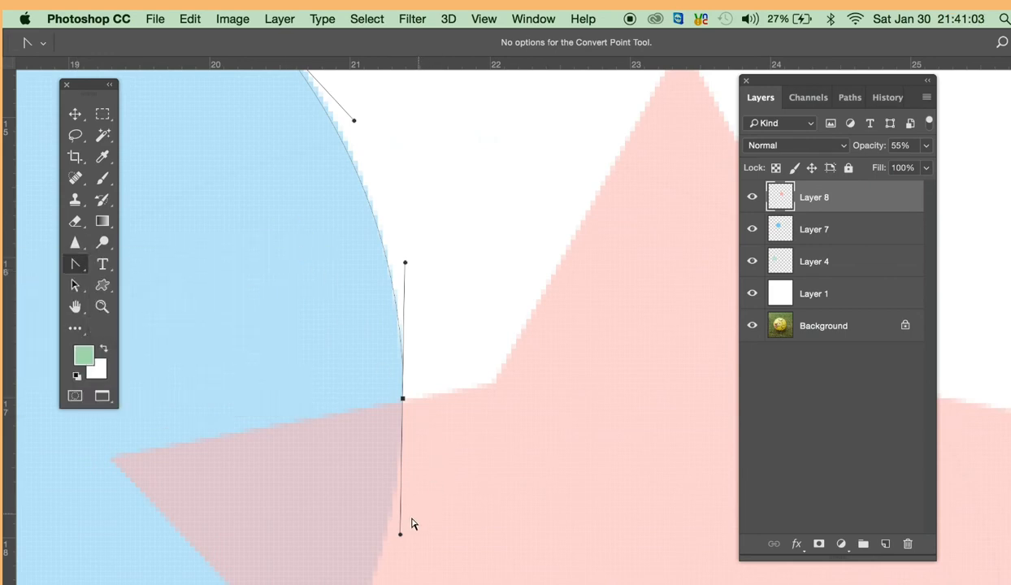
drag(399, 537, 482, 352)
drag(491, 427, 471, 390)
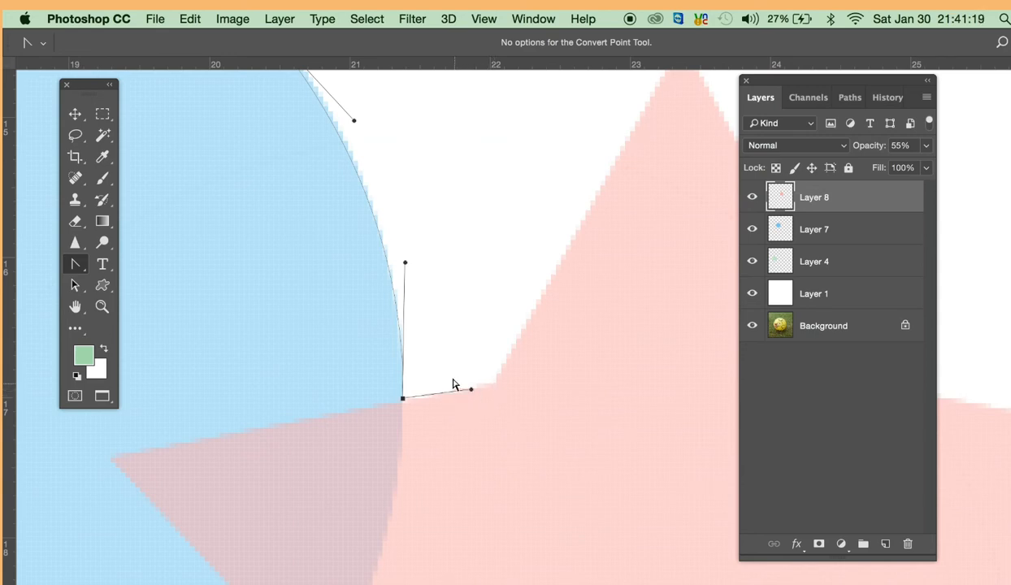
- With the Pen tool, continue the path from the circle's right anchor to the inner corner left of the star's top tip
drag(75, 264, 109, 261)
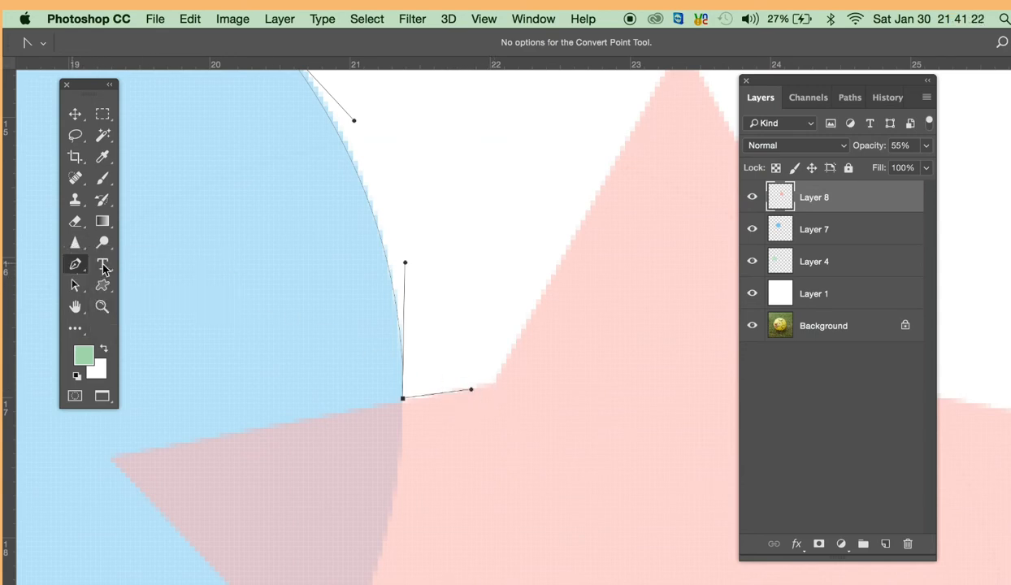
click(402, 399)
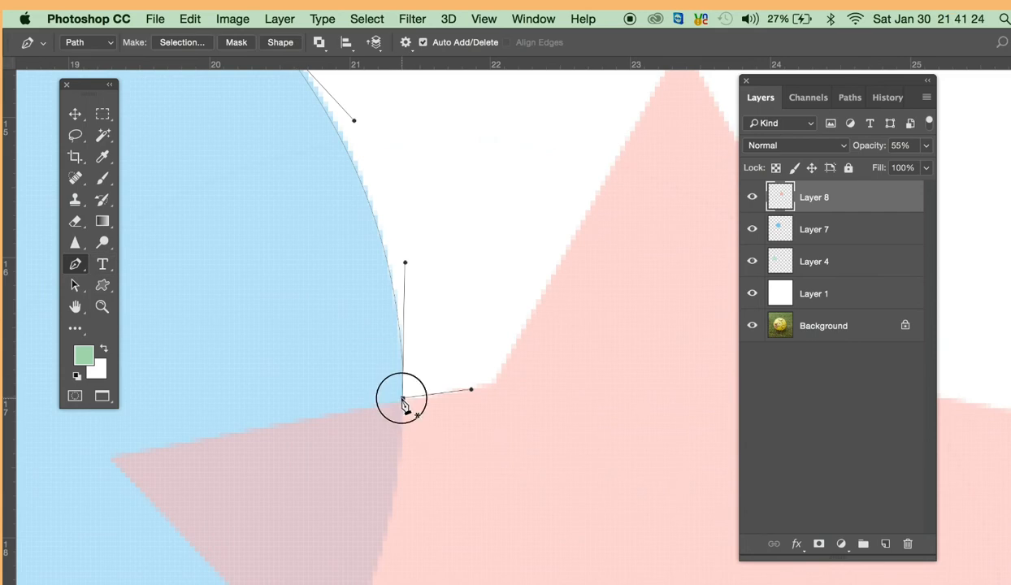
click(492, 384)
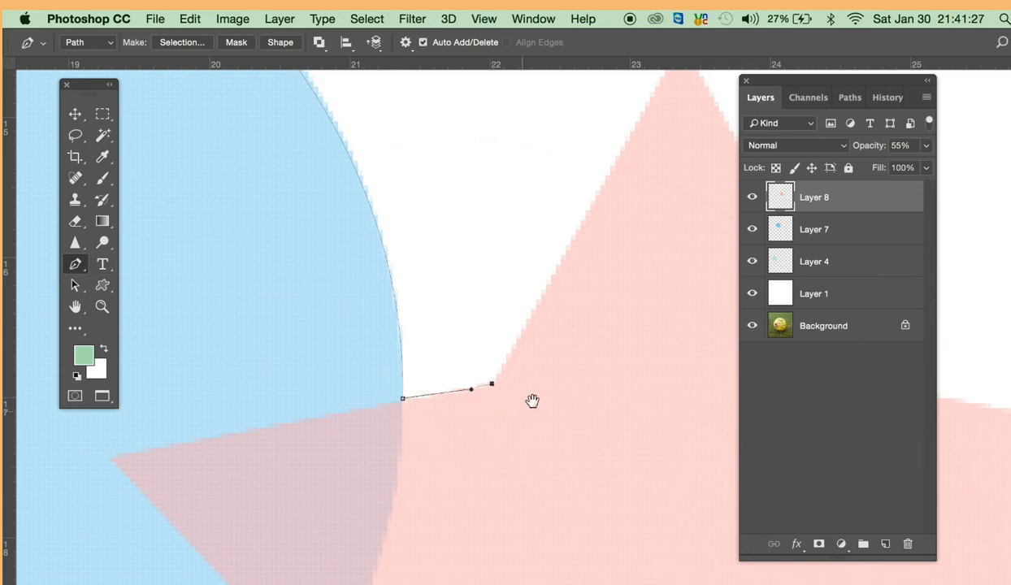
drag(544, 370, 468, 431)
drag(579, 235, 540, 259)
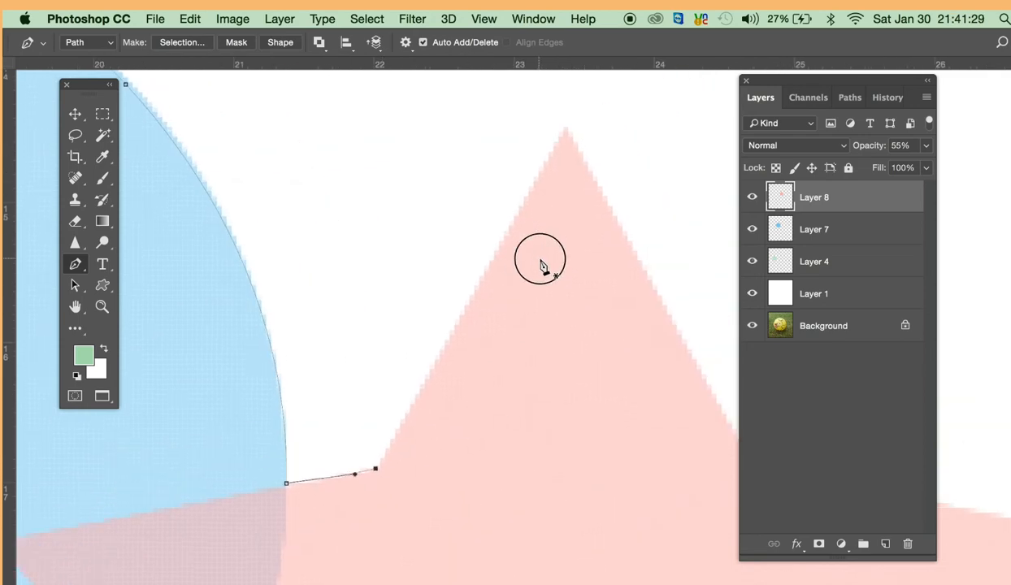
super+click(336, 504)
super+click(325, 477)
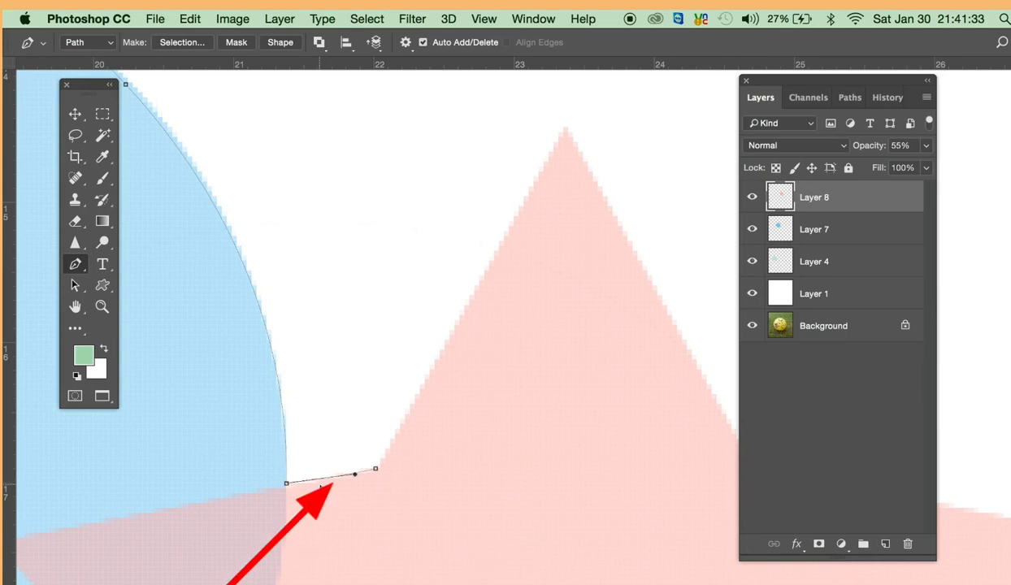
- Undo the segment to the star's inner corner and the redirected handle on the circle's right anchor
super+click(318, 488)
key(super+z)
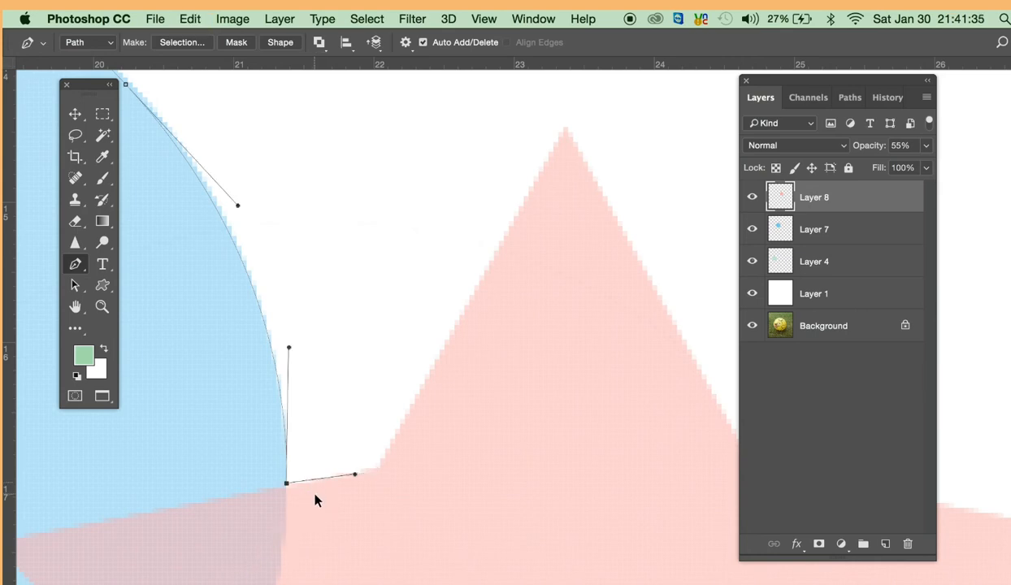
drag(329, 479, 368, 402)
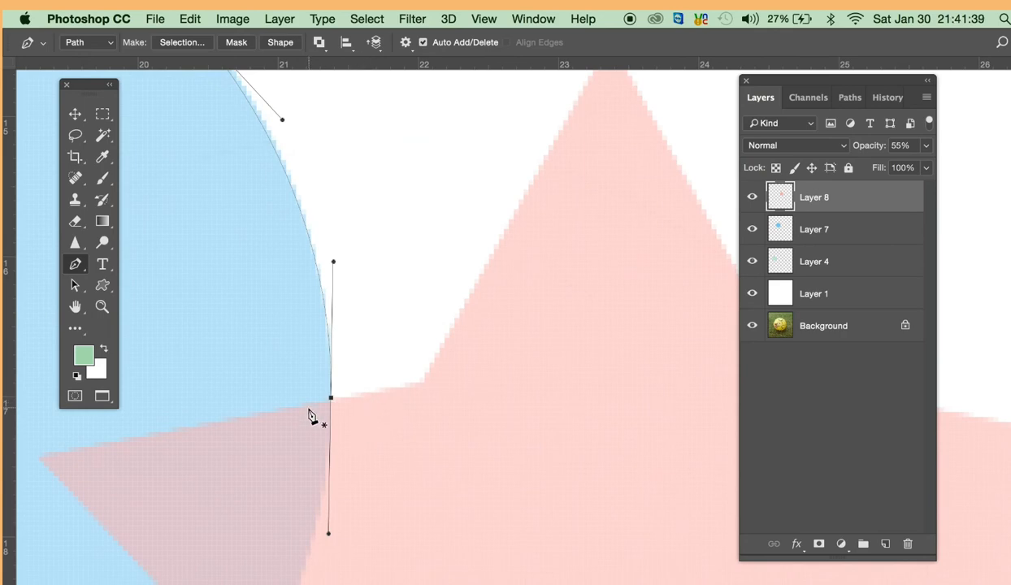
- Try to resume the path from the circle's right anchor to the star's inner corner, and undo the placed point
click(78, 267)
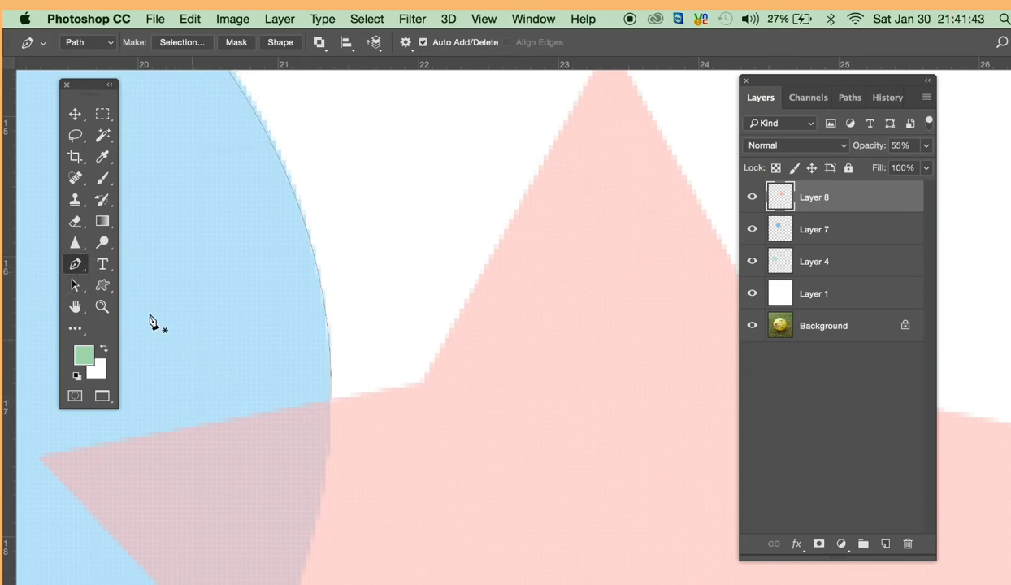
super+click(324, 315)
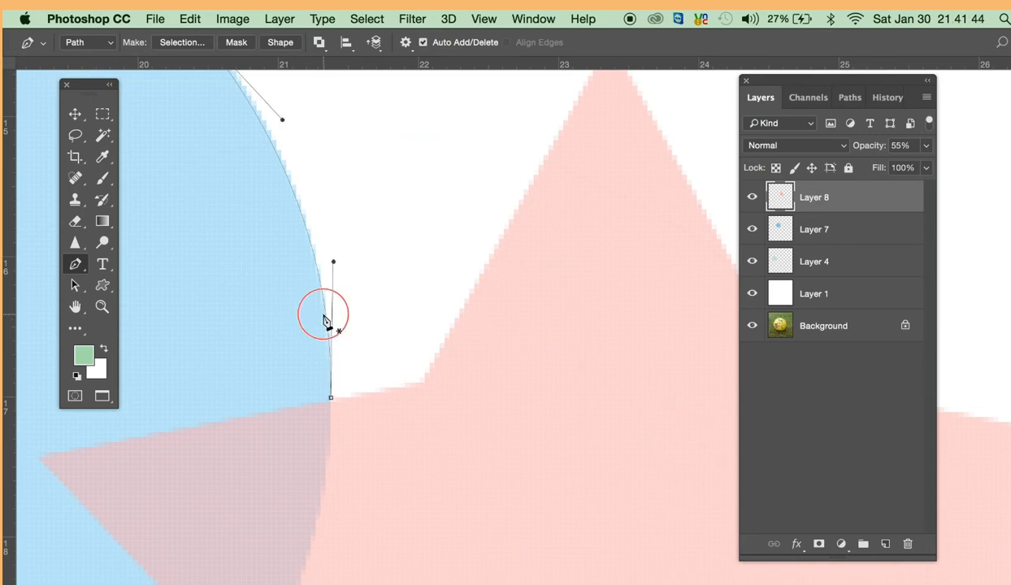
super+click(330, 400)
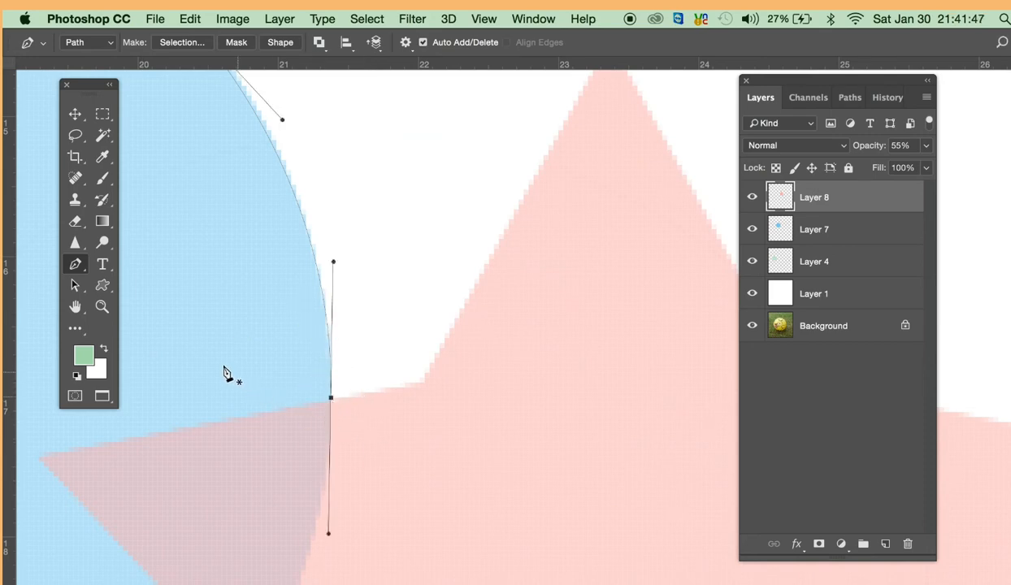
click(424, 383)
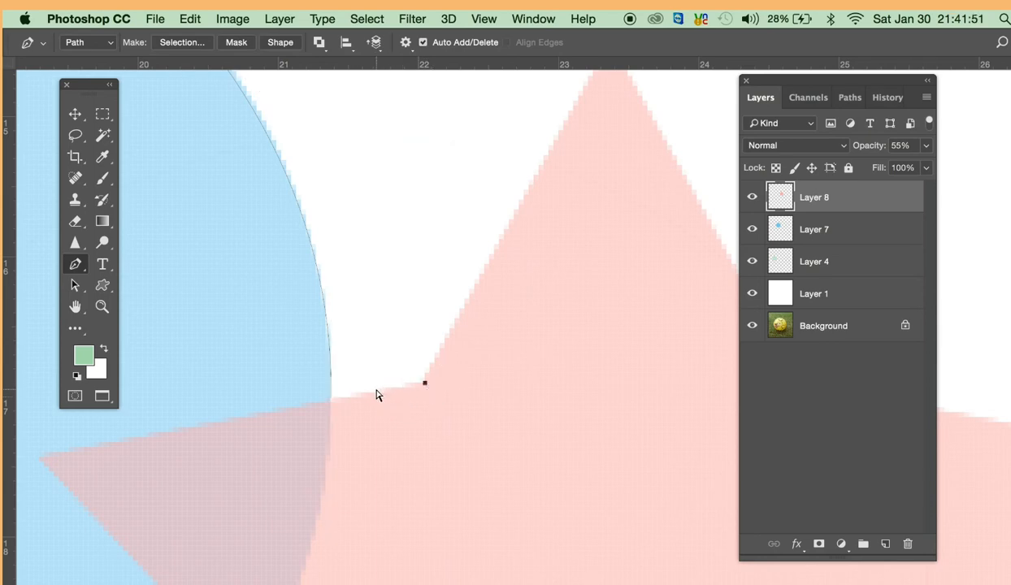
key(super+z)
- Resume the path at the circle's right anchor and place an anchor at the inner corner left of the star's top tip
click(331, 398)
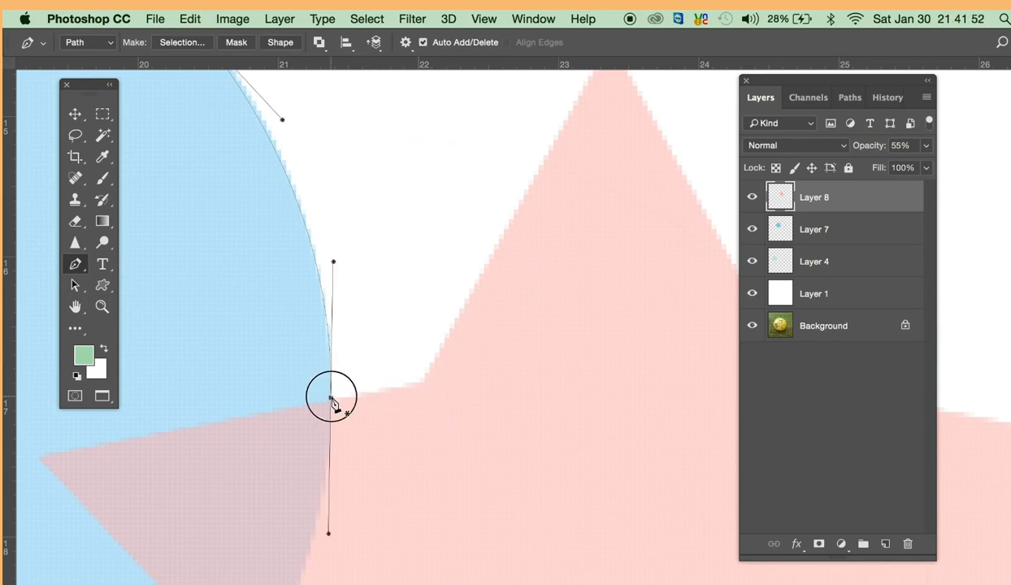
click(421, 384)
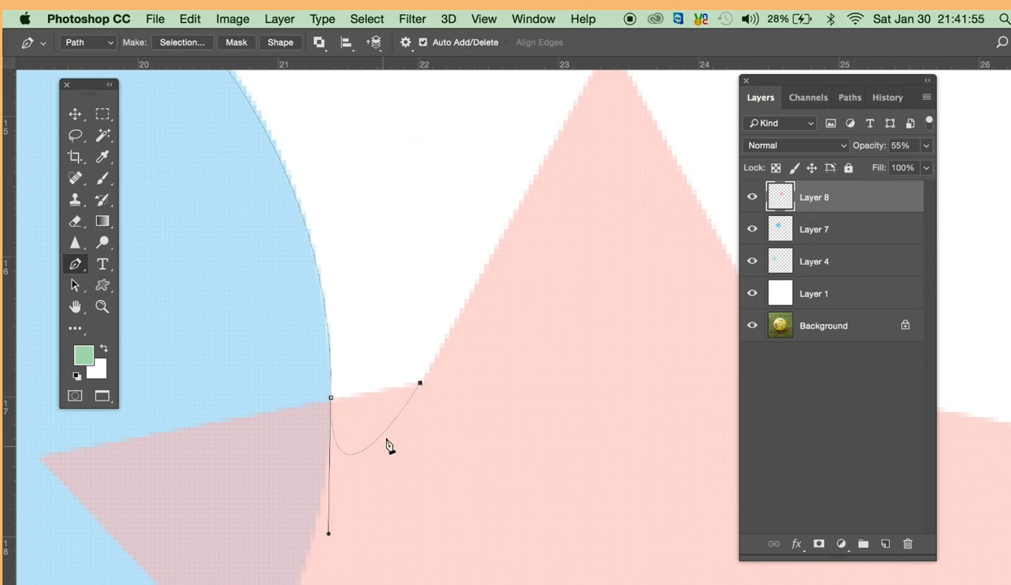
click(349, 445)
click(360, 424)
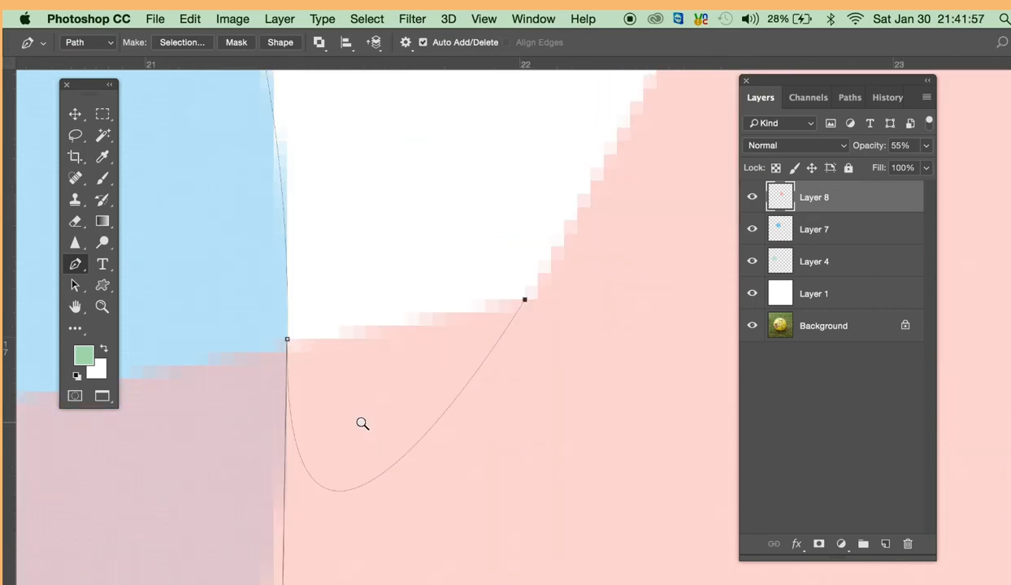
drag(363, 422, 341, 337)
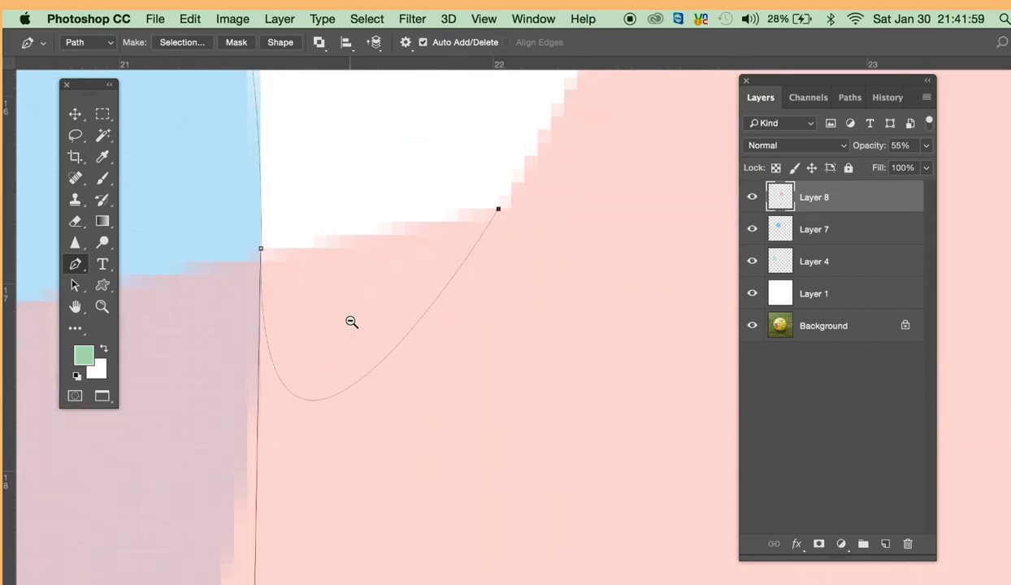
alt+click(351, 322)
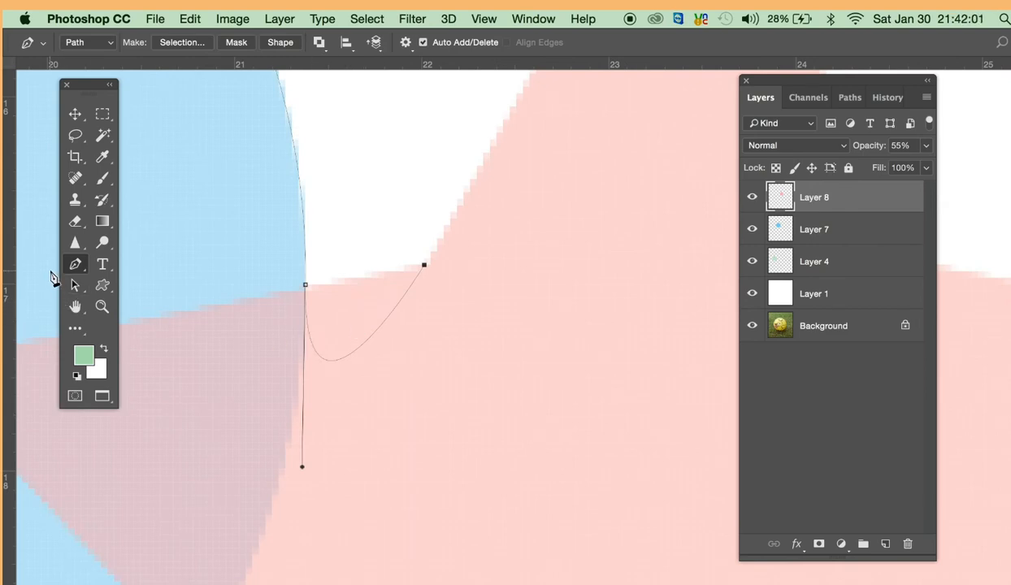
- Straighten the new segment by moving the circle anchor's lower direction handle onto the star's edge with the Convert Point tool
right_click(75, 265)
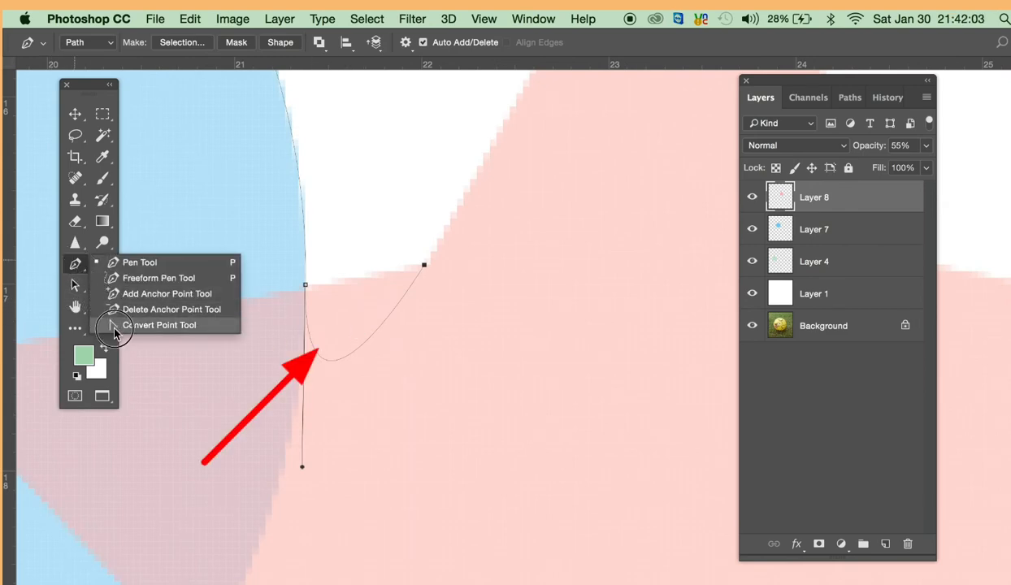
click(79, 269)
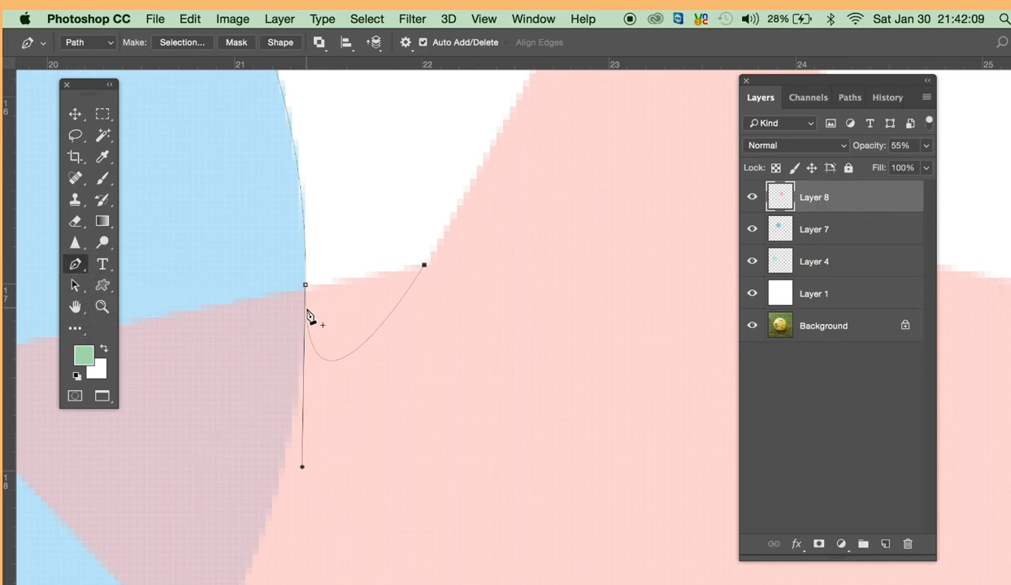
click(74, 264)
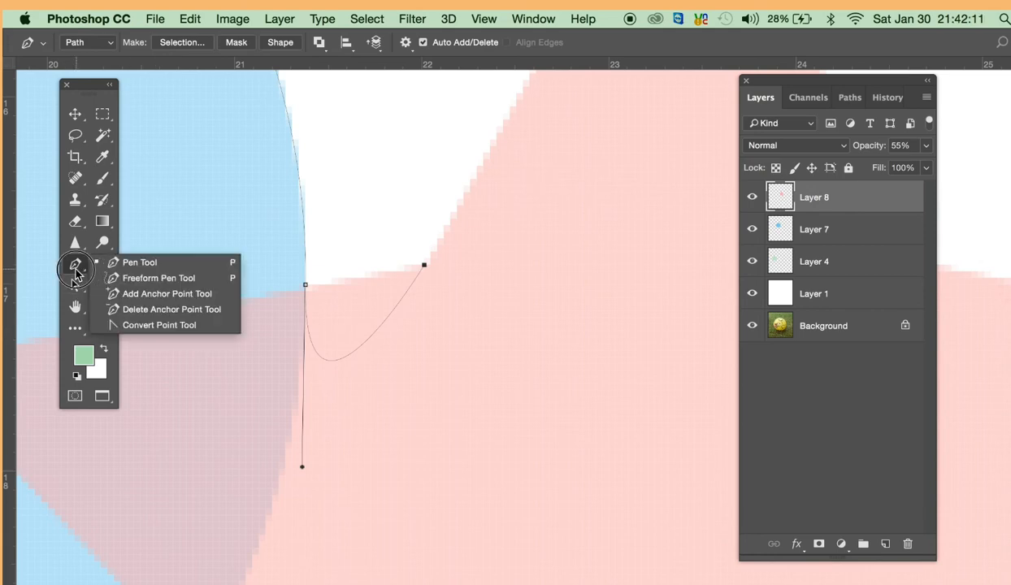
click(120, 325)
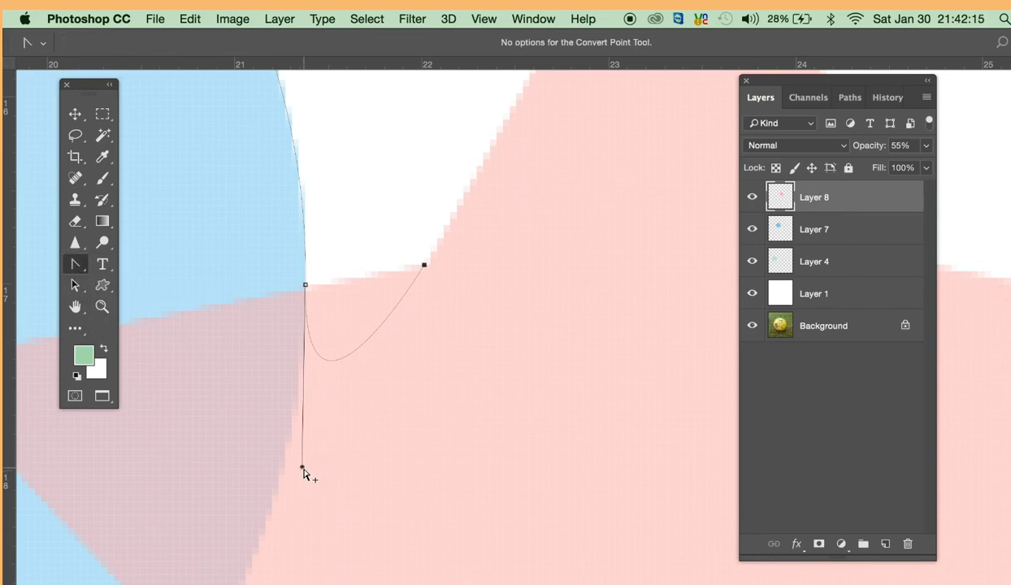
drag(301, 470, 407, 273)
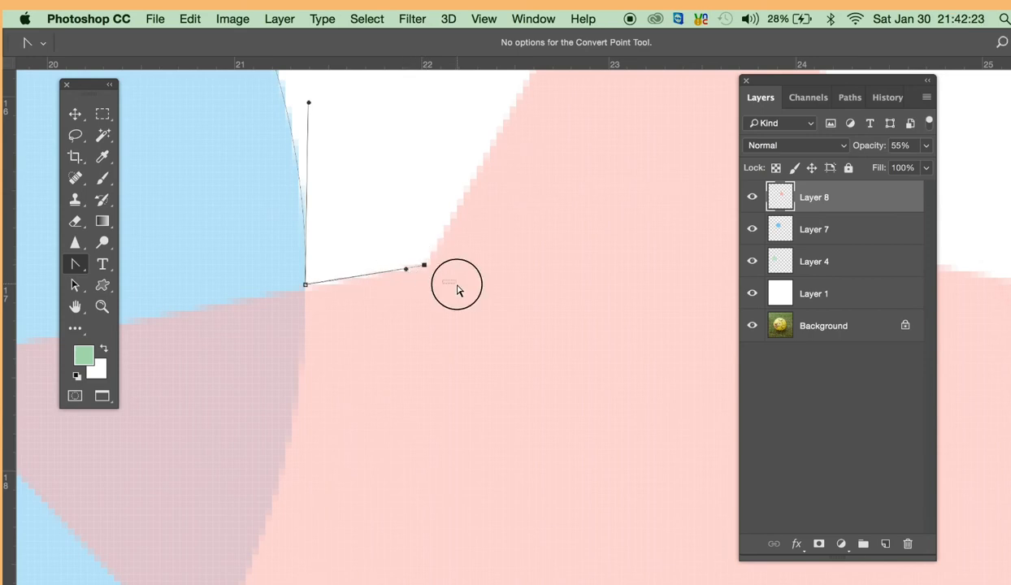
- Select the path again to show its anchor points between the circle and the star
click(418, 337)
alt+click(451, 266)
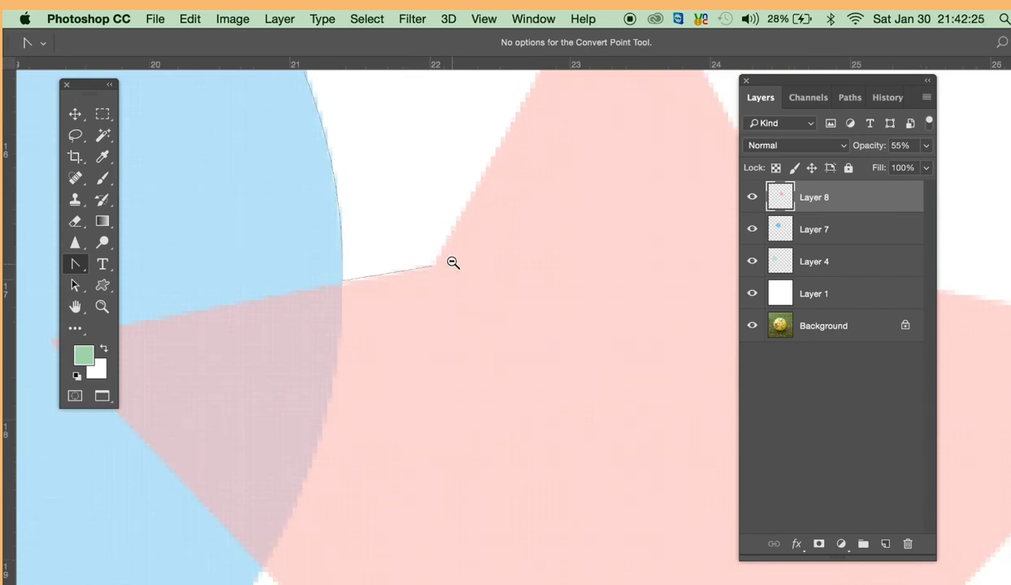
alt+click(452, 259)
alt+click(452, 259)
drag(453, 259, 397, 359)
click(370, 364)
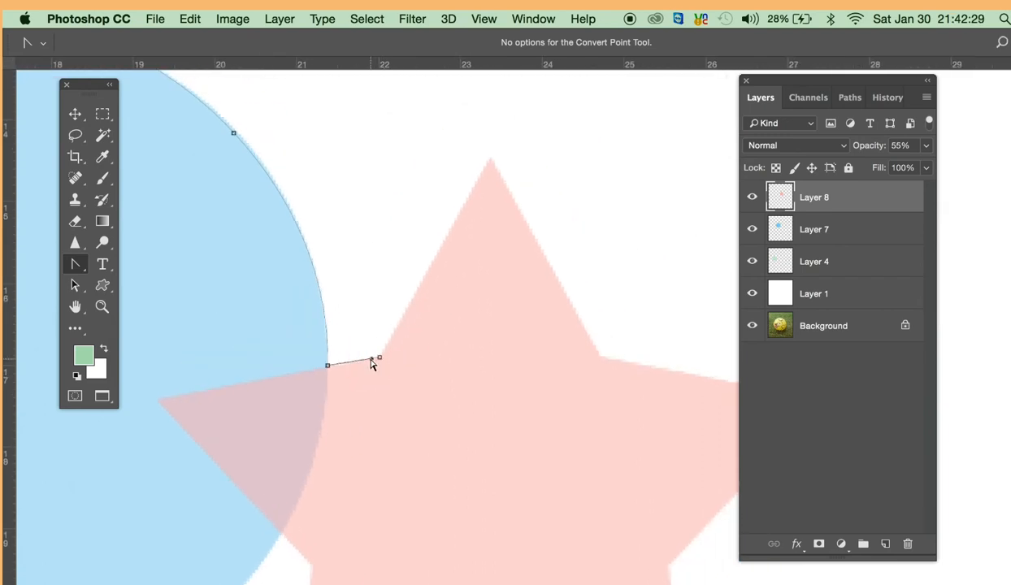
click(379, 359)
click(372, 359)
- With the Pen tool, continue the path from the star's left inner corner to its top tip and down to the right inner corner
click(72, 270)
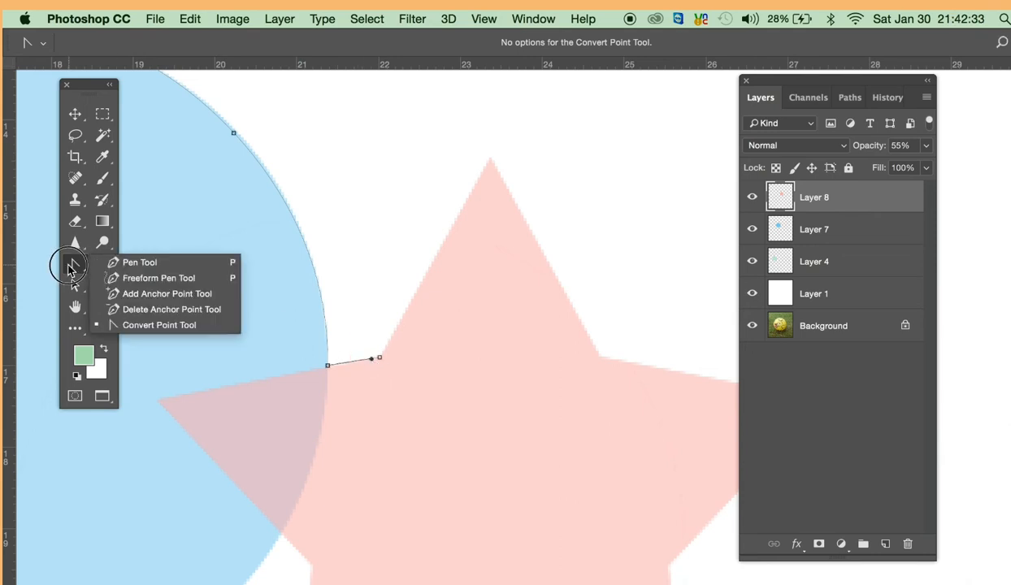
click(114, 263)
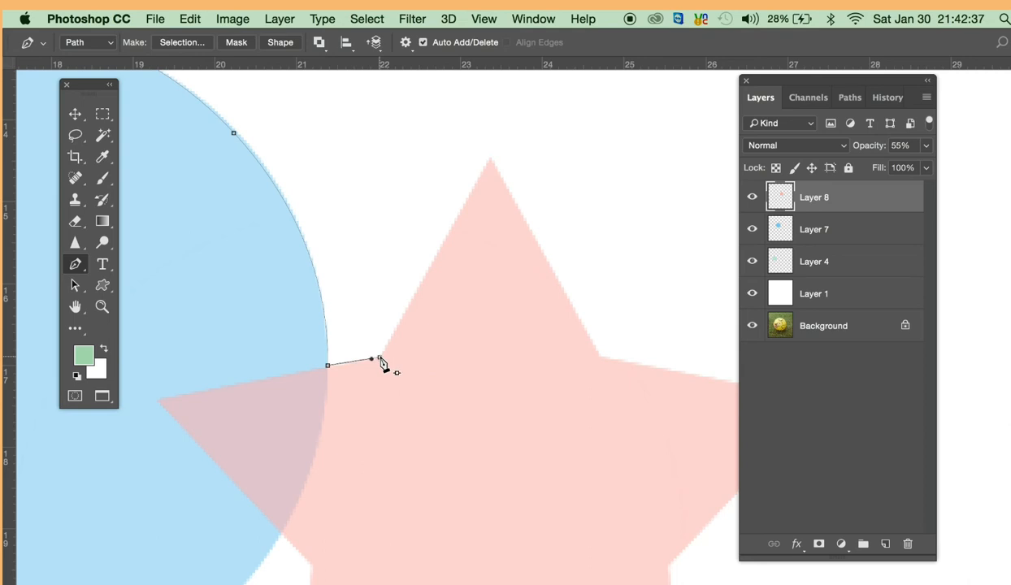
click(380, 358)
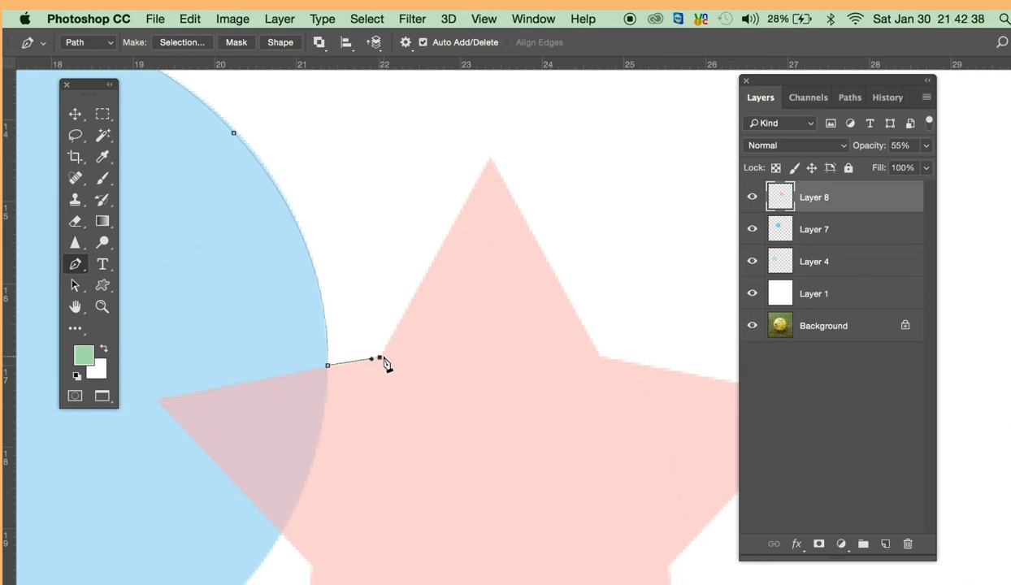
click(492, 158)
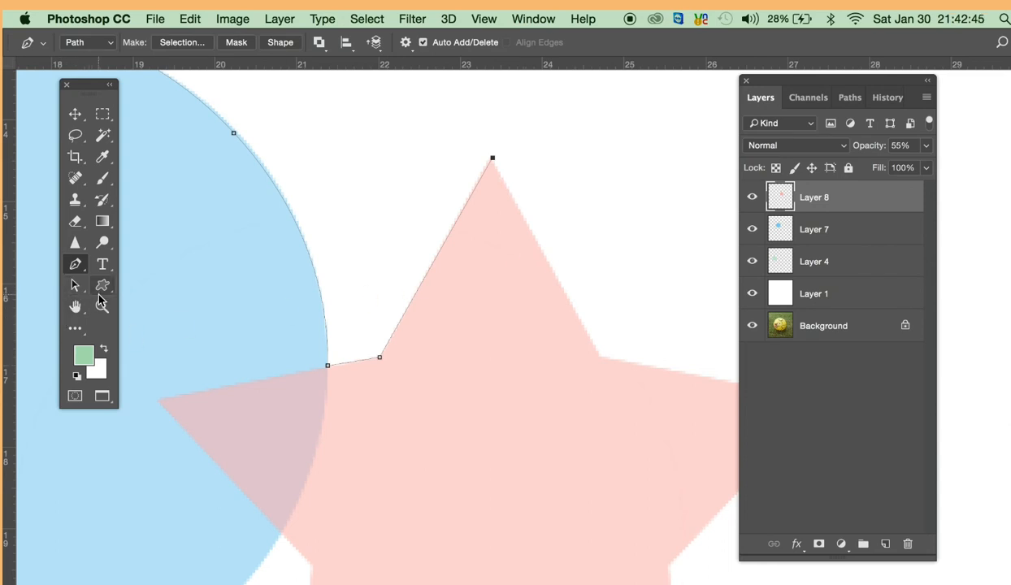
click(599, 358)
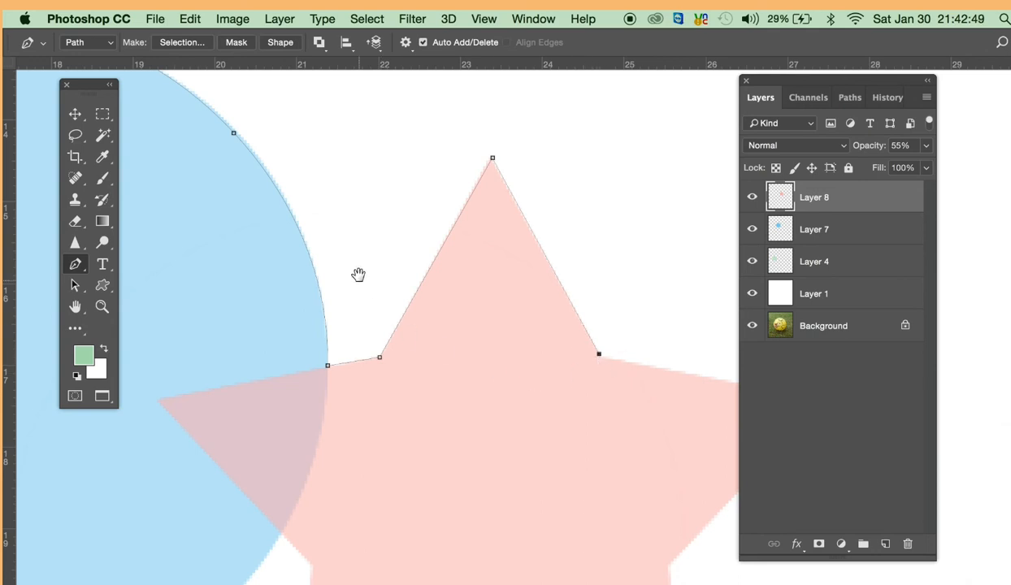
- Move the anchor on the circle's upper-right curve outward onto the edge of the blue circle
drag(357, 273, 451, 354)
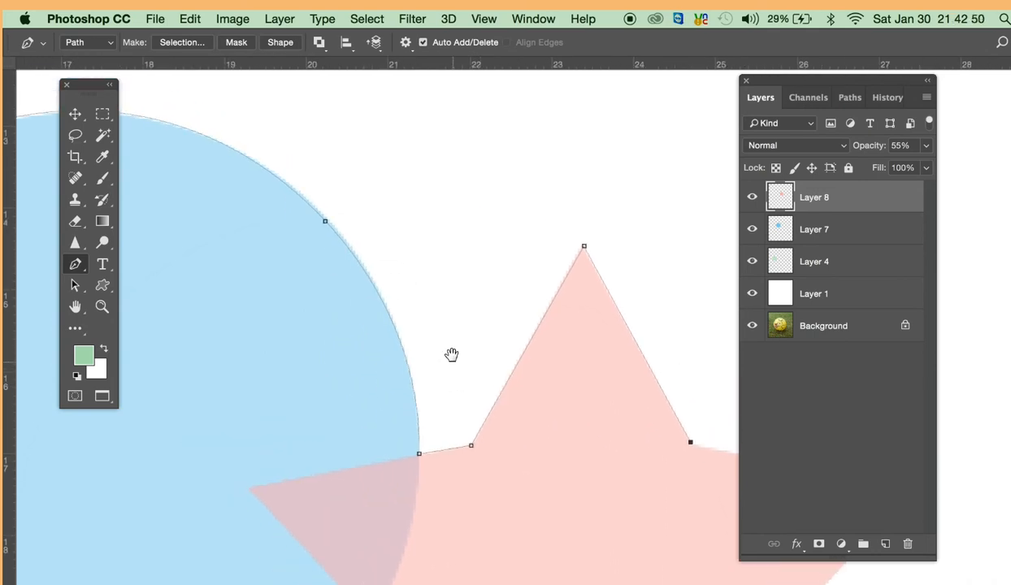
click(308, 221)
click(310, 222)
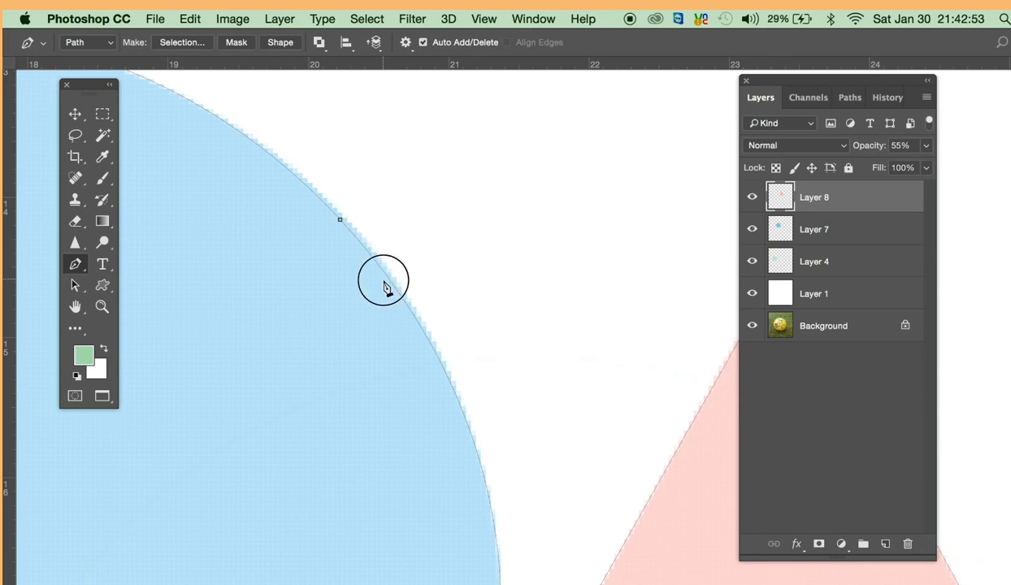
drag(390, 280, 447, 337)
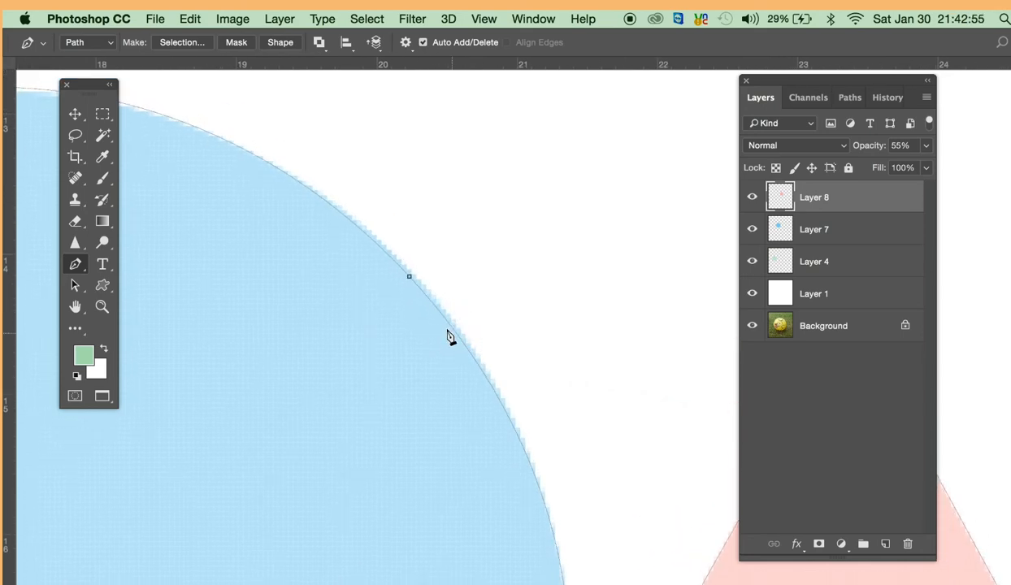
super+click(422, 289)
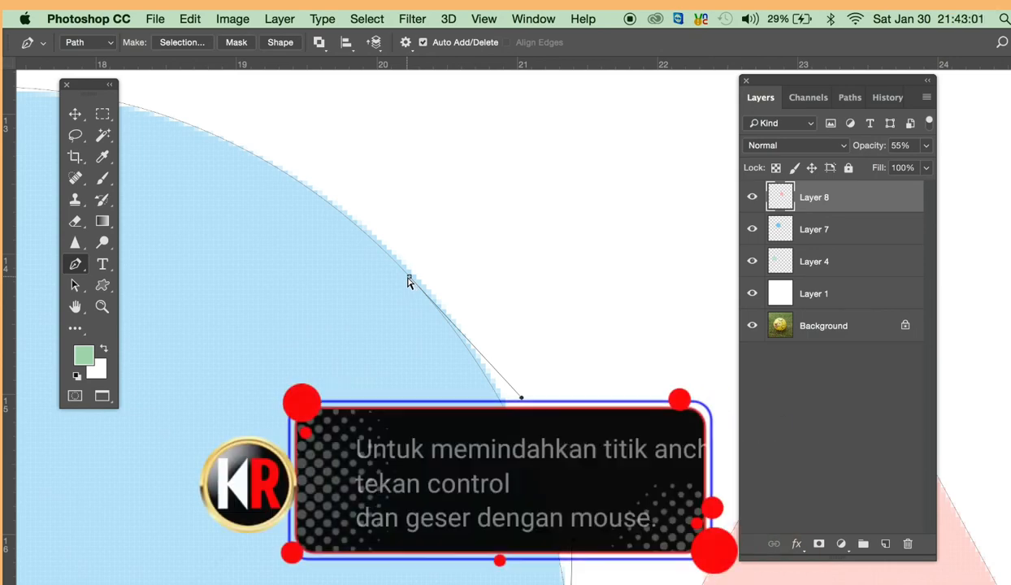
super+click(410, 283)
drag(410, 283, 415, 285)
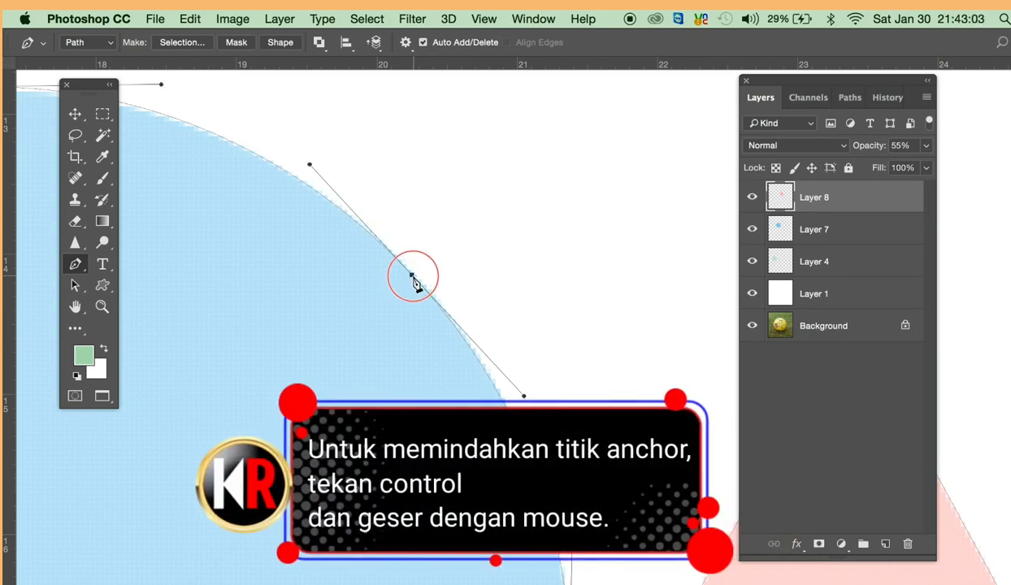
- Move the circle's top anchor down onto the edge of the blue circle
drag(349, 253, 510, 285)
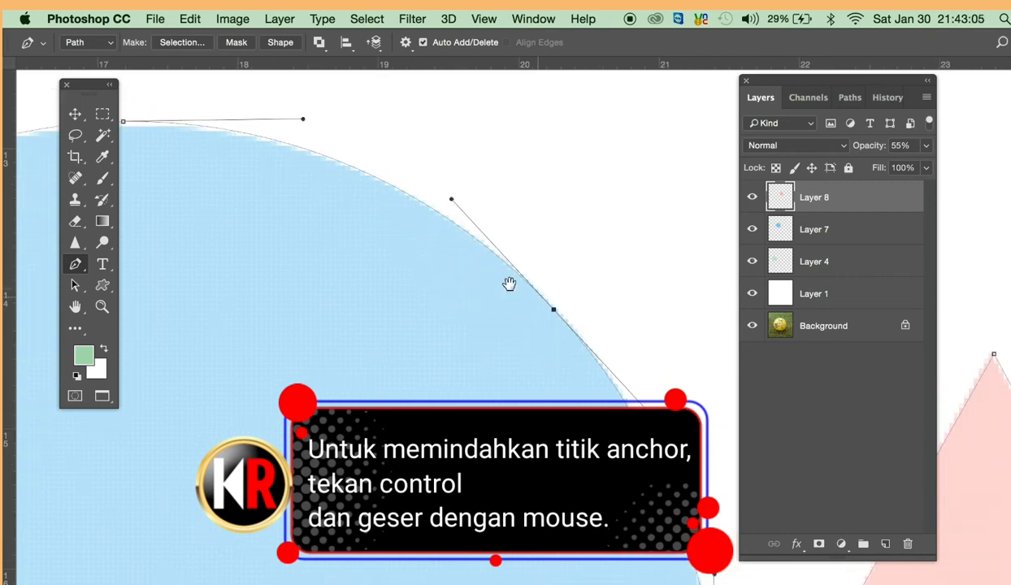
drag(249, 179, 370, 212)
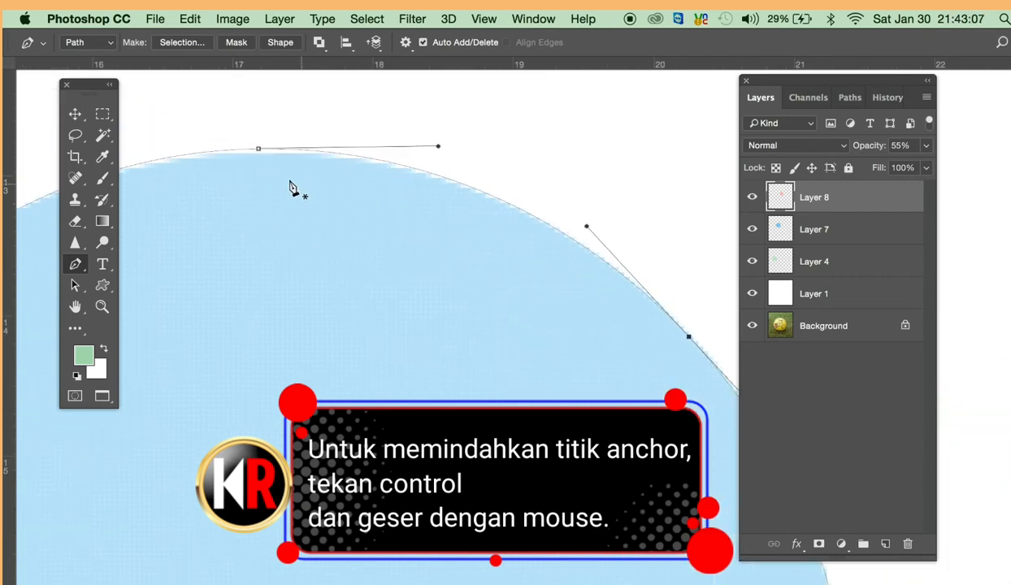
ctrl+click(259, 151)
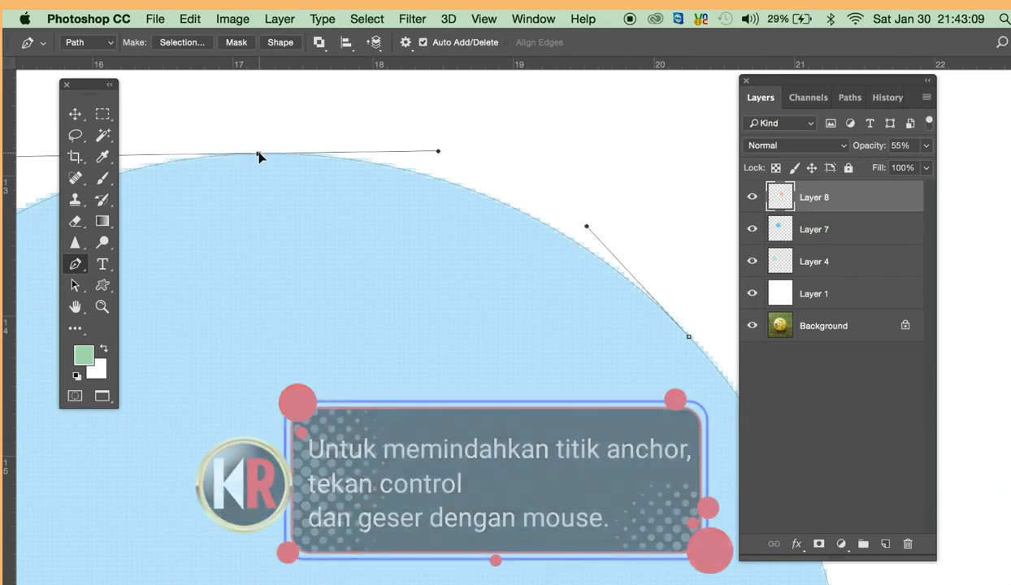
- Adjust the lower direction handle of the circle's upper-right anchor with the Convert Point tool so the curve follows the circle's edge
drag(561, 430, 316, 308)
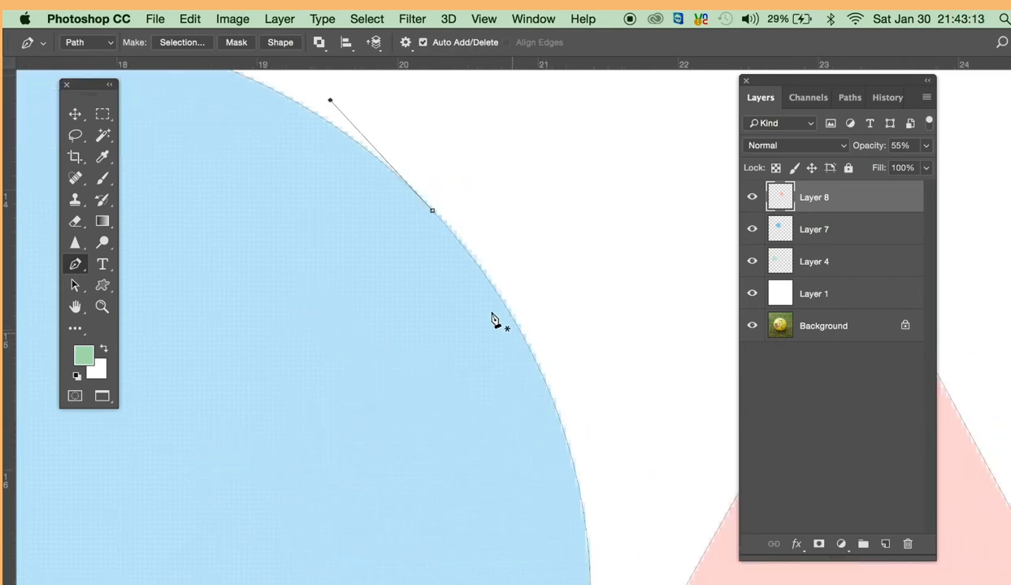
drag(450, 262, 449, 295)
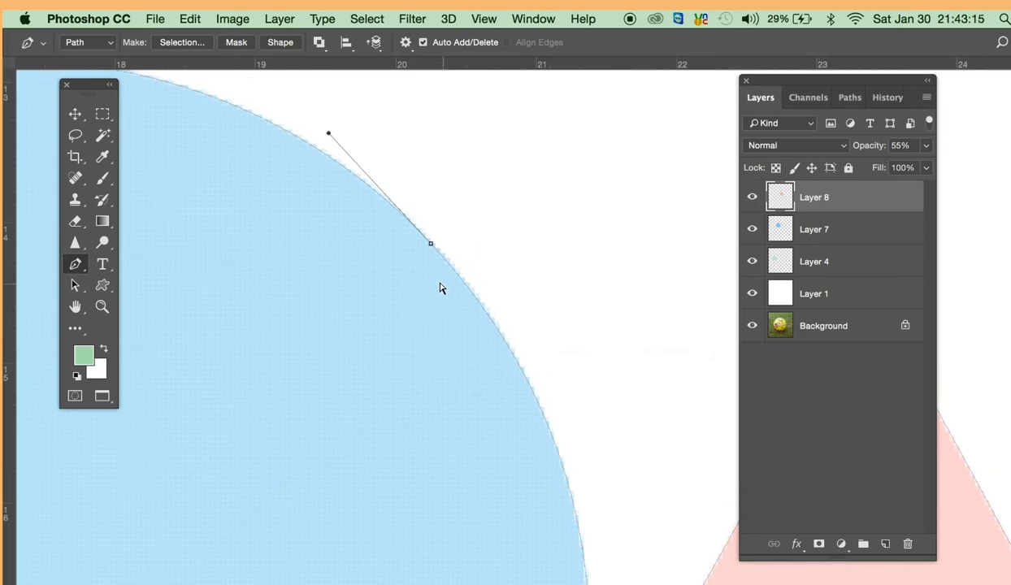
click(429, 244)
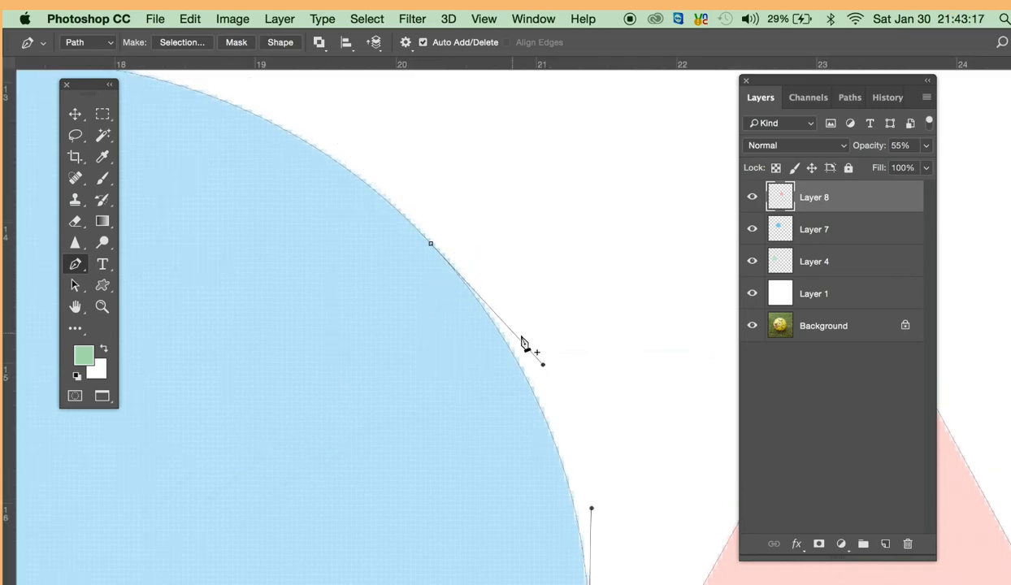
click(76, 267)
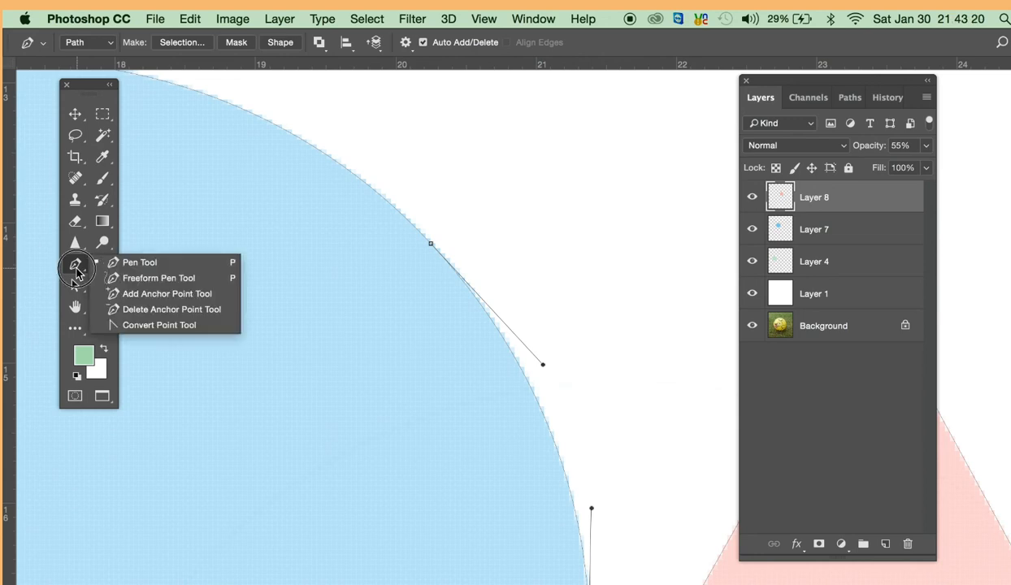
click(118, 324)
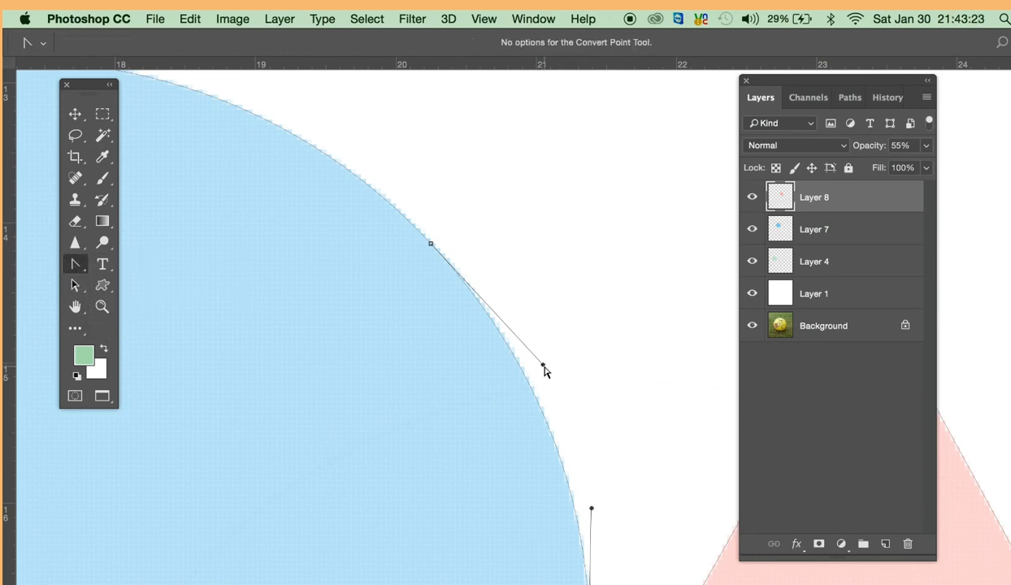
drag(543, 366, 539, 320)
click(487, 322)
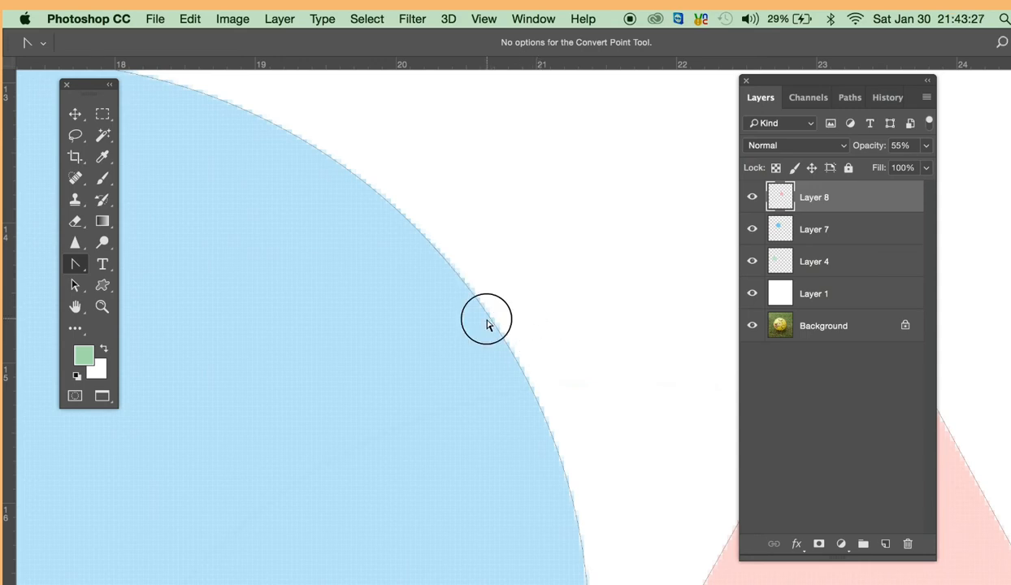
click(490, 320)
mouse_move(543, 365)
mouse_down()
mouse_move(546, 352)
mouse_move(639, 402)
mouse_move(667, 334)
mouse_move(630, 366)
mouse_move(573, 530)
mouse_move(426, 535)
mouse_move(506, 508)
mouse_move(616, 388)
mouse_move(601, 401)
mouse_move(546, 383)
mouse_move(529, 342)
mouse_move(535, 353)
mouse_up()
- With the Pen tool, resume the path at the star's right inner corner, extend it to the right tip, and move the corner anchor onto the edge
drag(430, 523, 263, 424)
alt+click(549, 439)
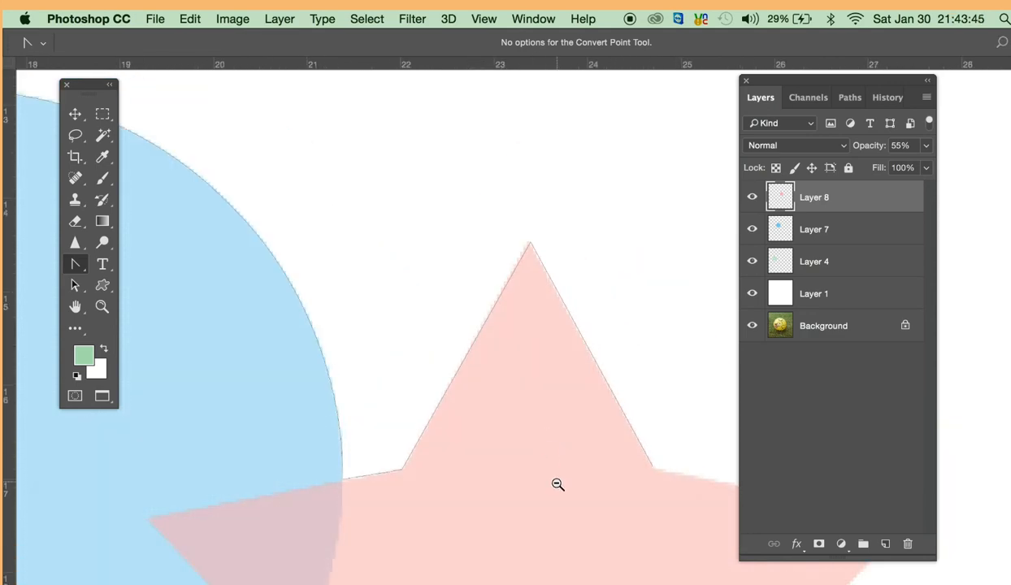
alt+click(557, 485)
drag(515, 435, 364, 257)
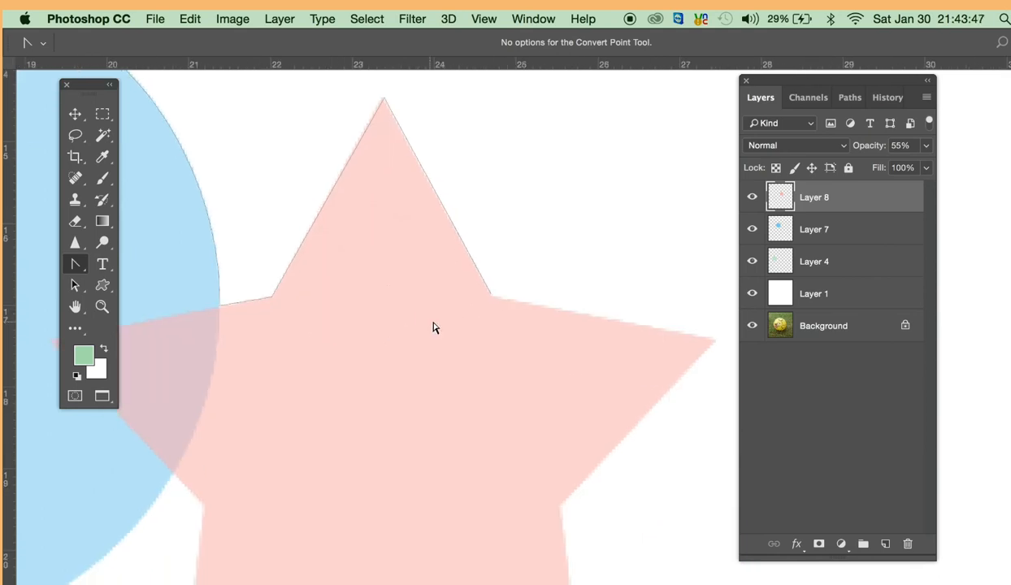
click(490, 299)
click(79, 267)
click(140, 263)
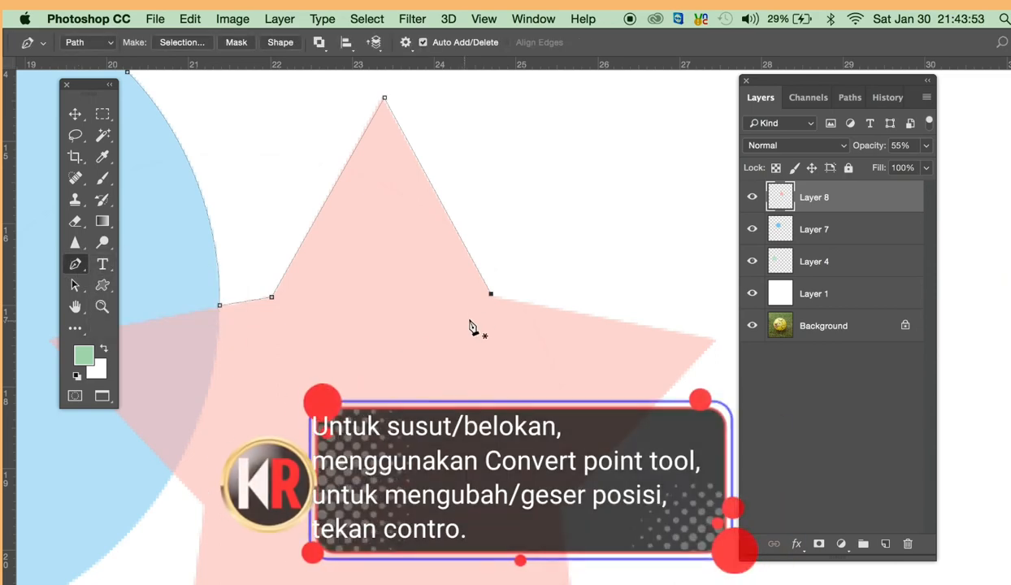
click(492, 296)
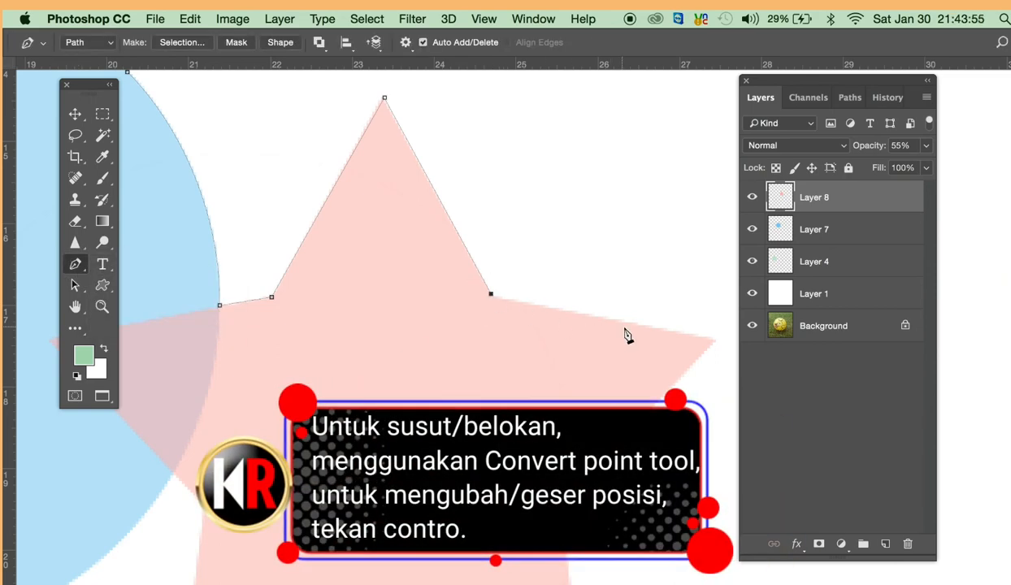
click(716, 339)
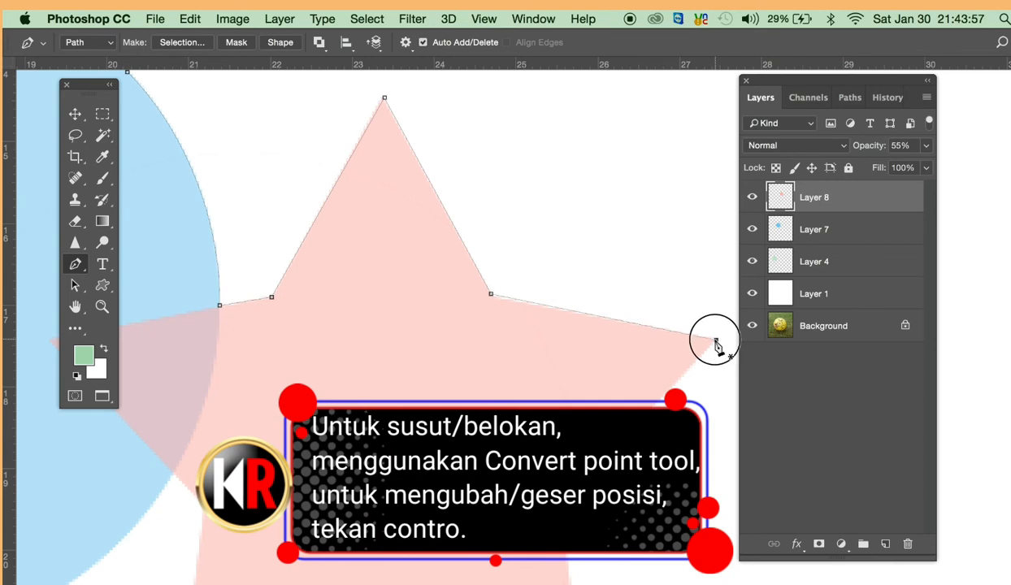
click(490, 297)
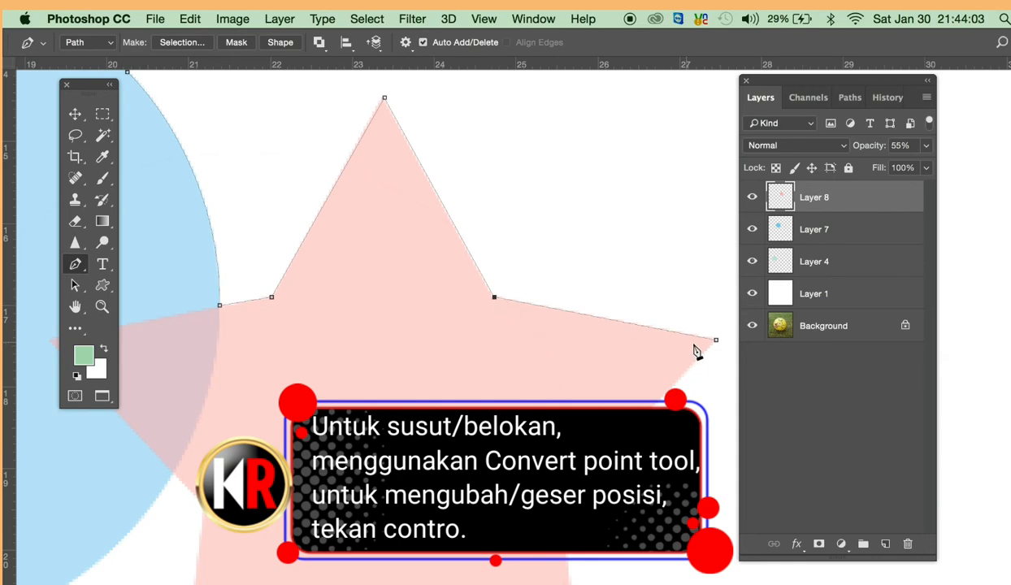
- Continue the path from the star's right tip through its lower-right inner corner and lower-right tip to the bottom inner corner
drag(715, 341, 584, 251)
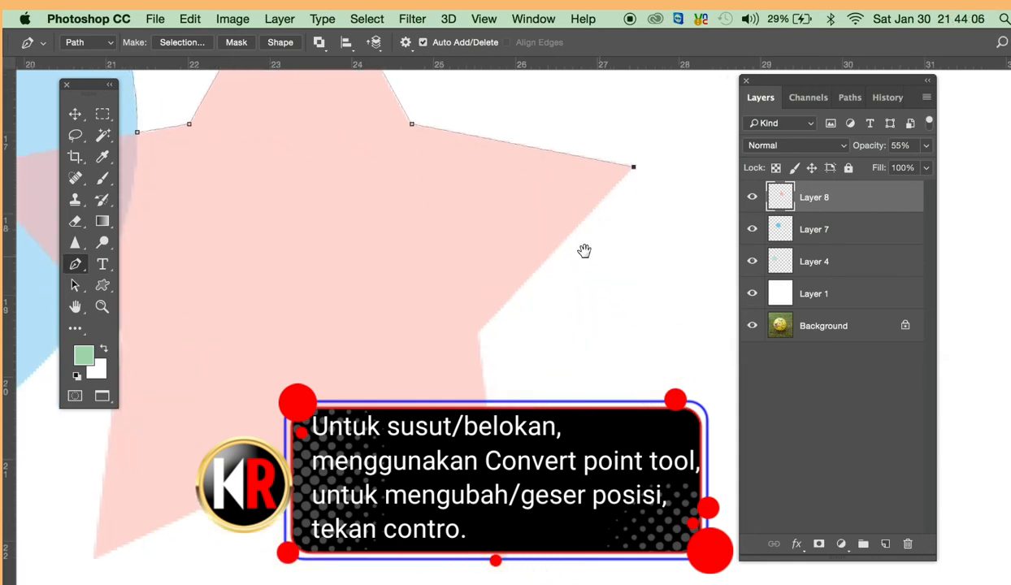
click(477, 332)
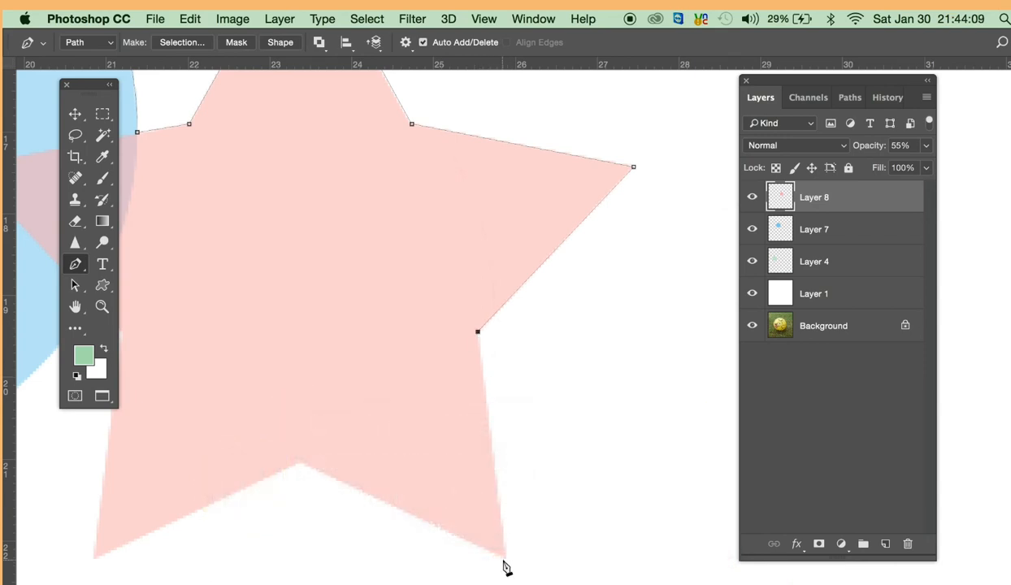
click(505, 559)
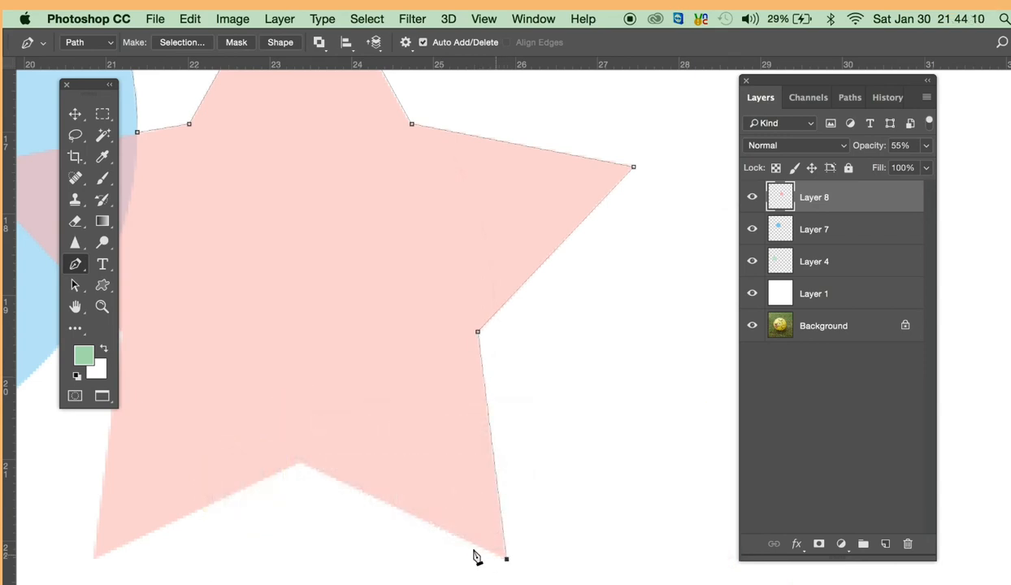
click(299, 467)
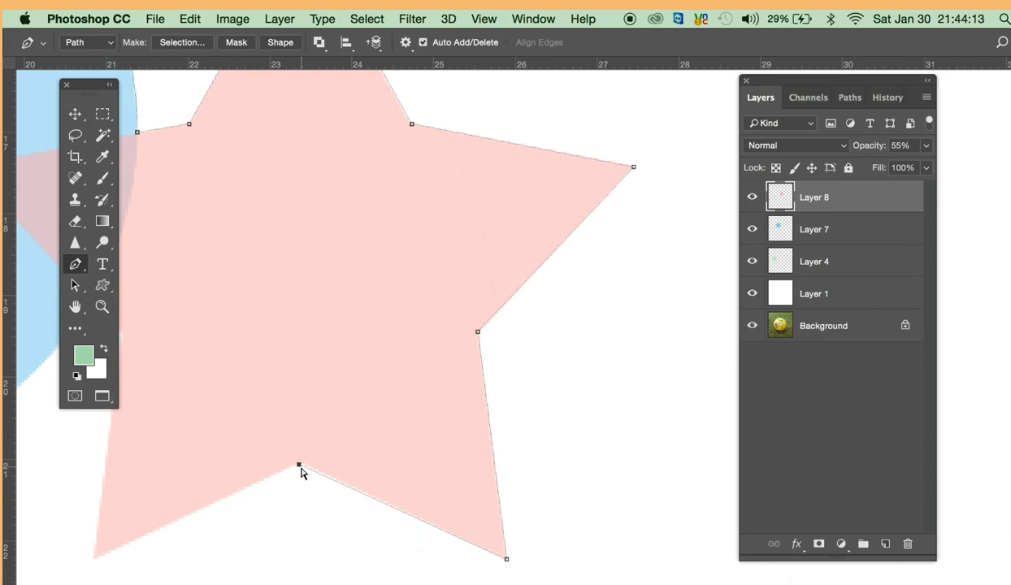
click(300, 466)
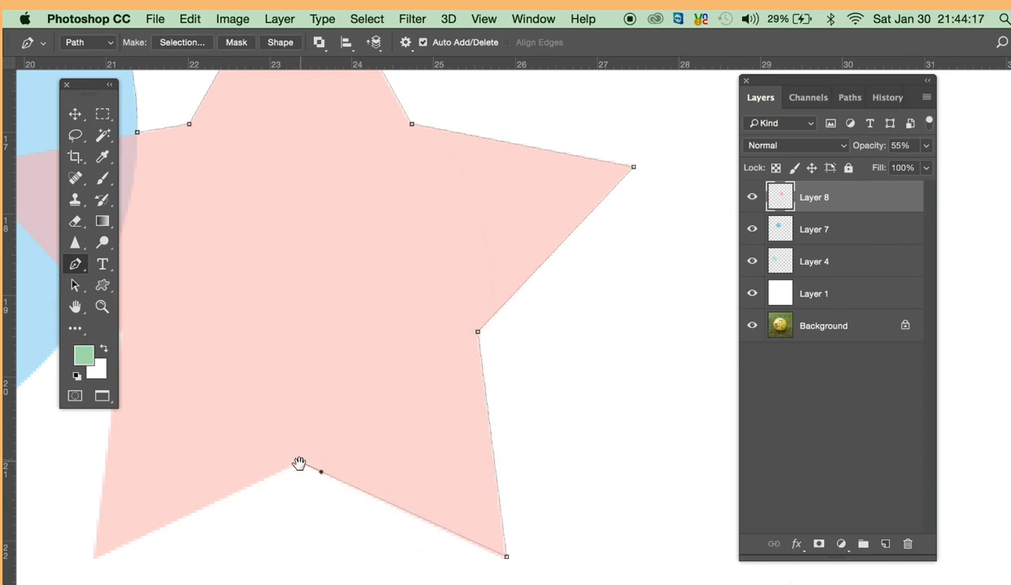
- Continue the path through the star's lower-left tip and lower-left inner corner to the point where the star's edge meets the circle
drag(279, 476, 476, 400)
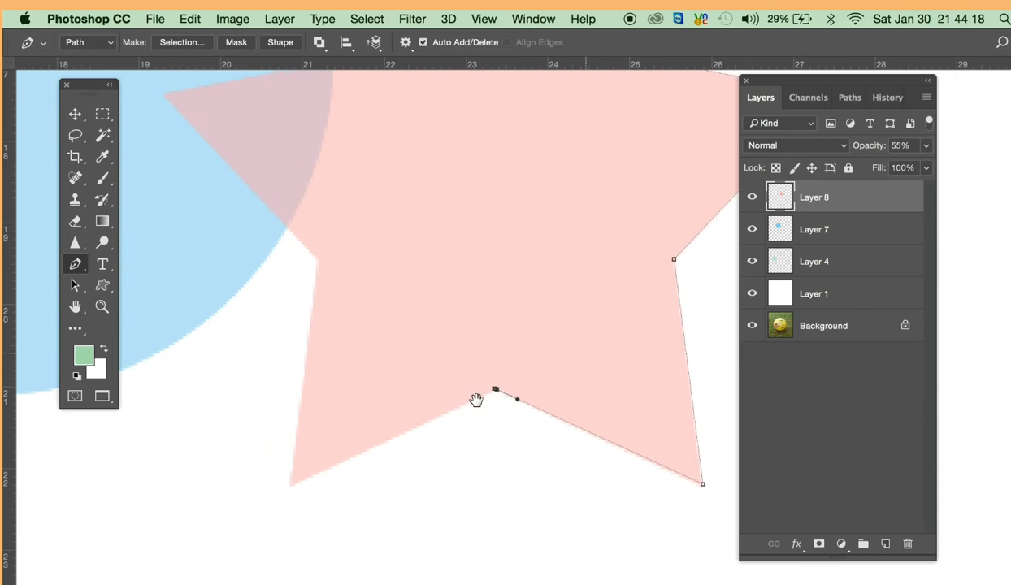
click(292, 484)
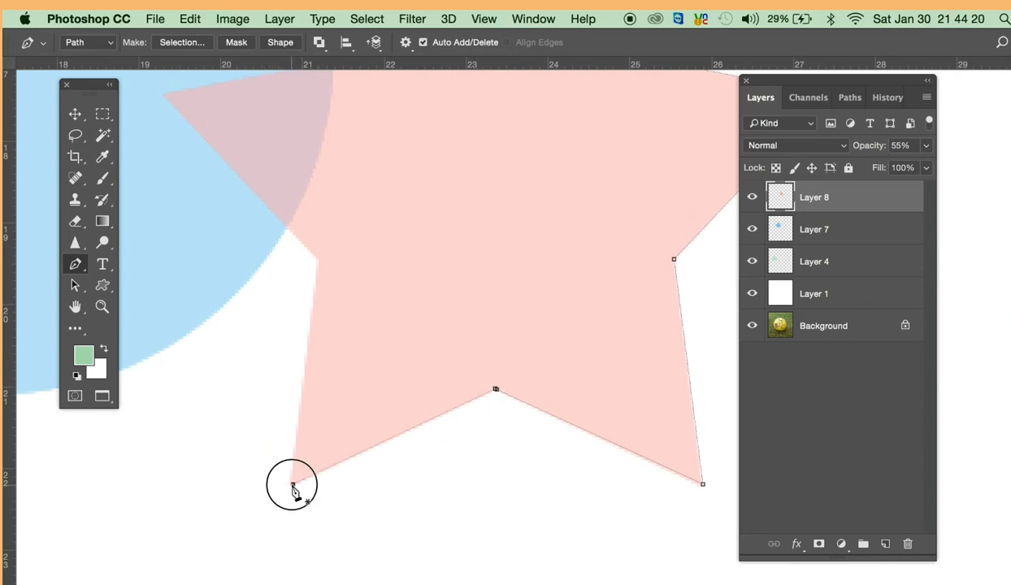
click(319, 261)
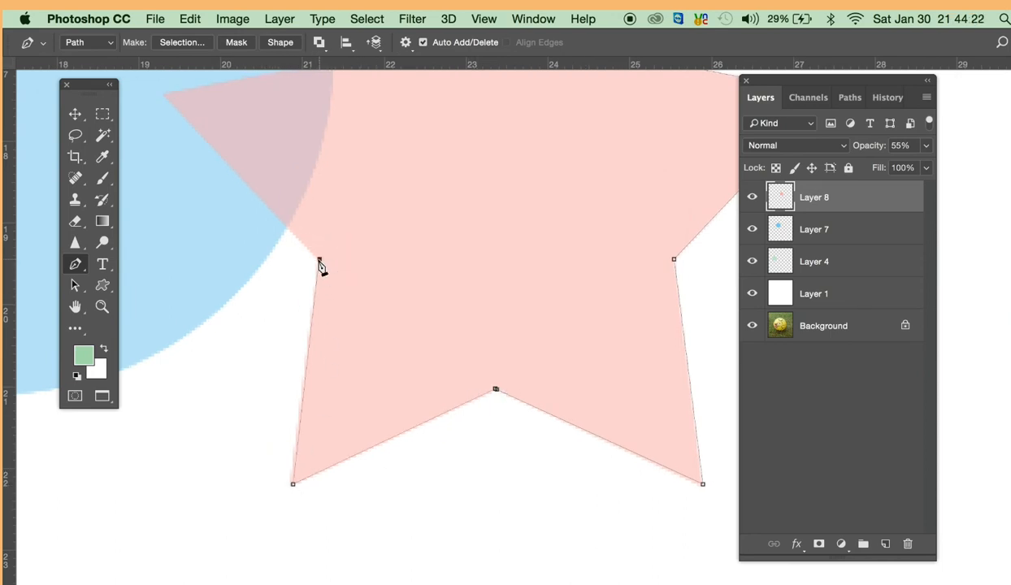
click(284, 227)
- Place a smooth anchor at the bottom of the circle and pull out its direction handles horizontally
drag(227, 402, 488, 430)
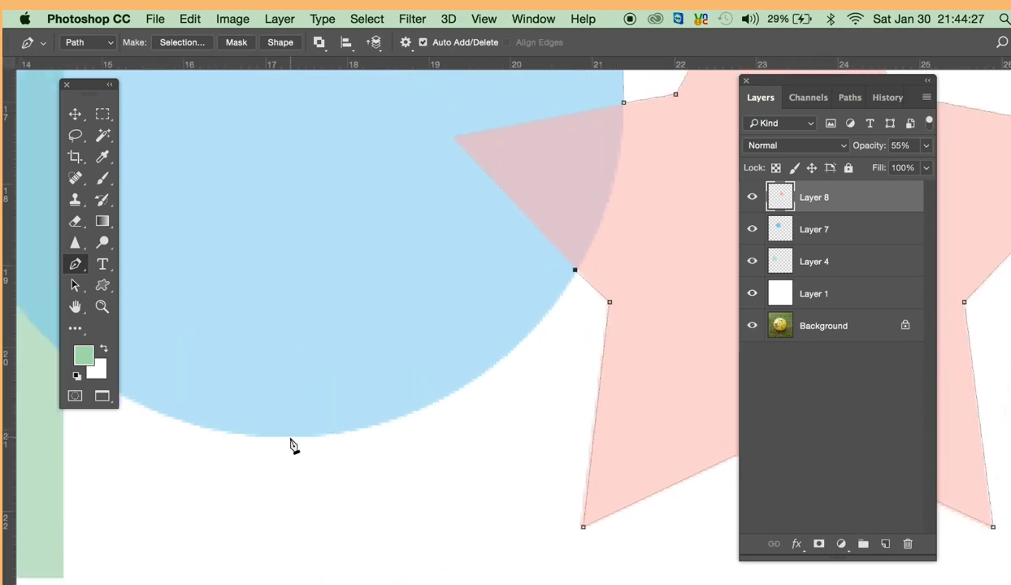
drag(292, 437, 91, 443)
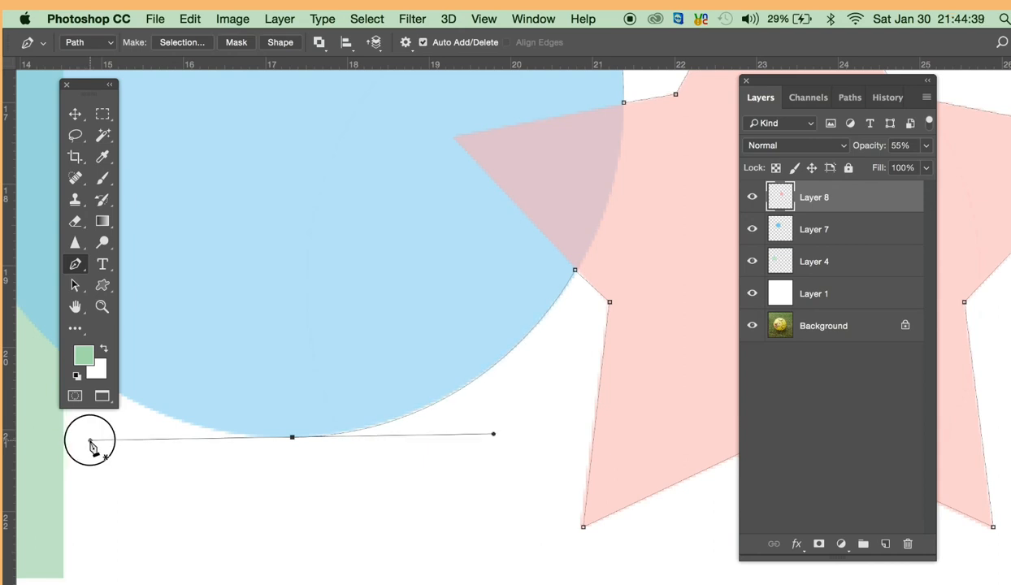
drag(90, 442, 175, 494)
- Shorten the right direction handle of the circle's bottom anchor so the segment follows the circle's lower-right edge
alt+click(409, 497)
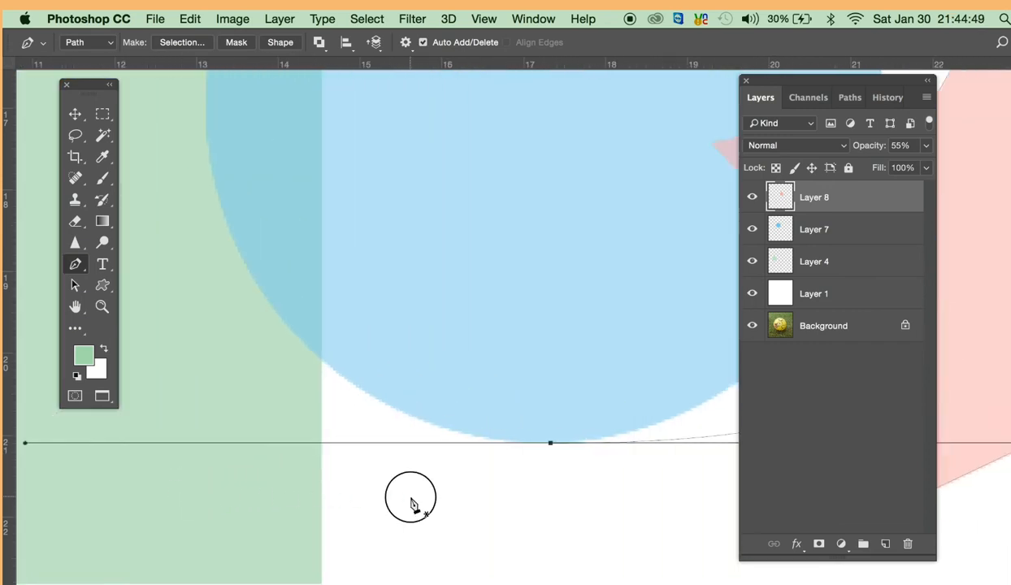
alt+click(411, 498)
scroll(339, 513, right, 5)
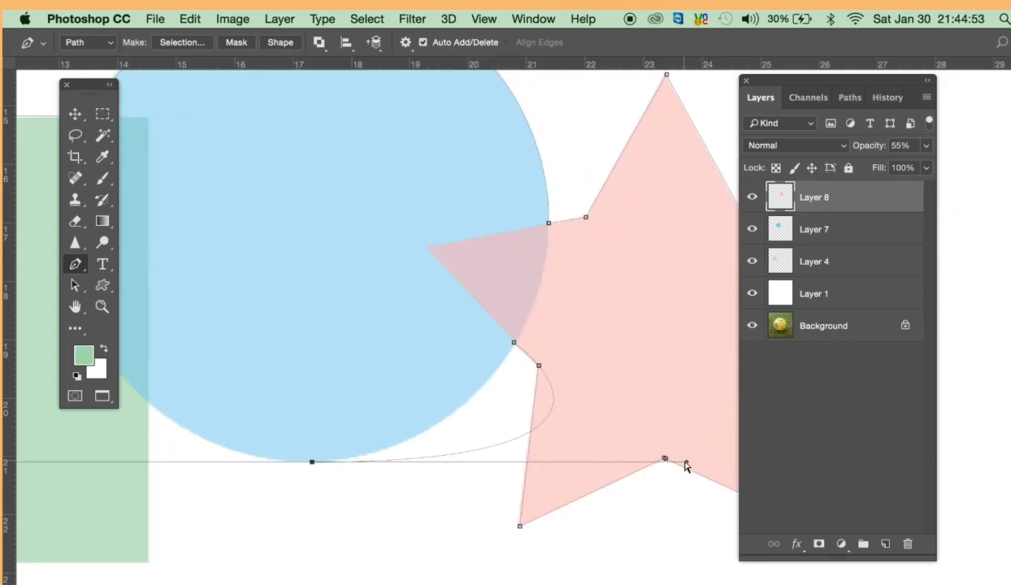
drag(685, 463, 620, 462)
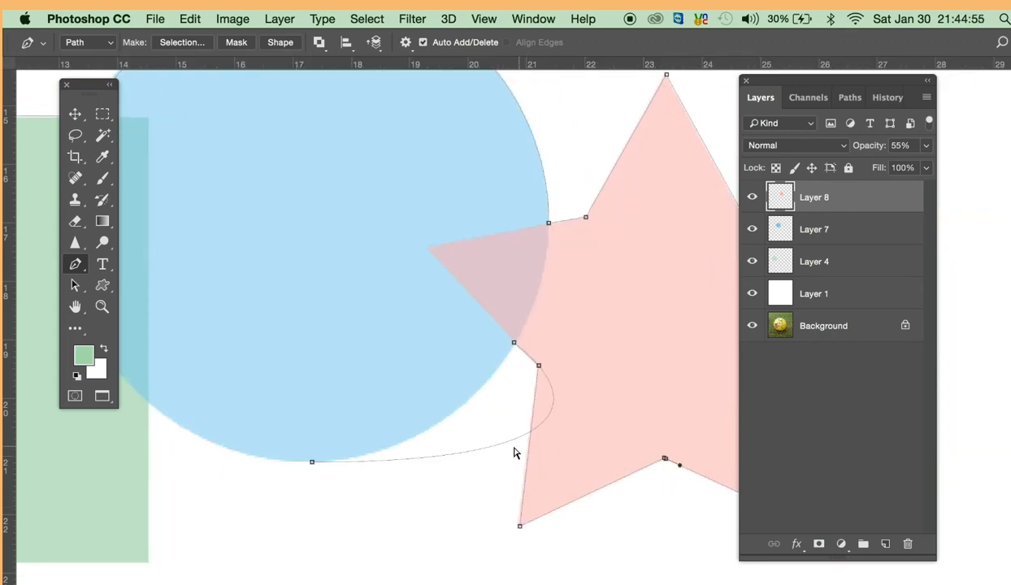
super+click(504, 444)
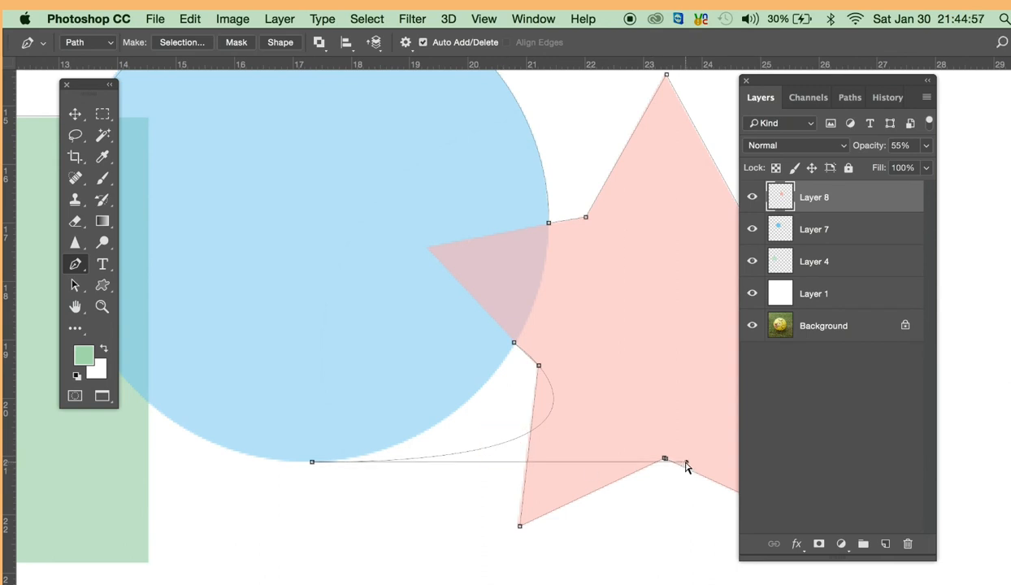
drag(685, 462, 452, 462)
- Place an anchor where the circle's lower-left edge meets the right side of the green rectangle
key(space)
drag(278, 462, 435, 489)
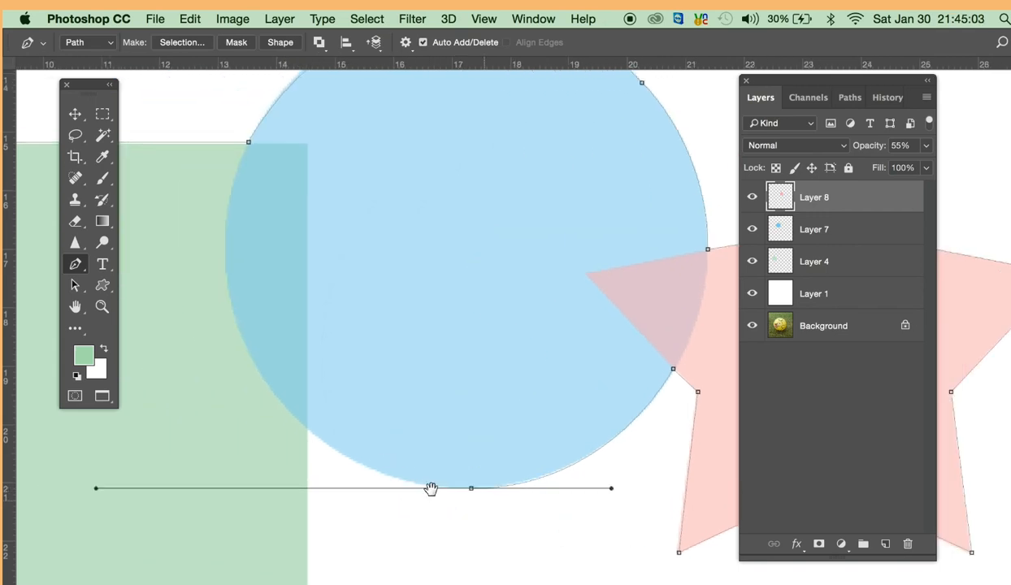
click(309, 429)
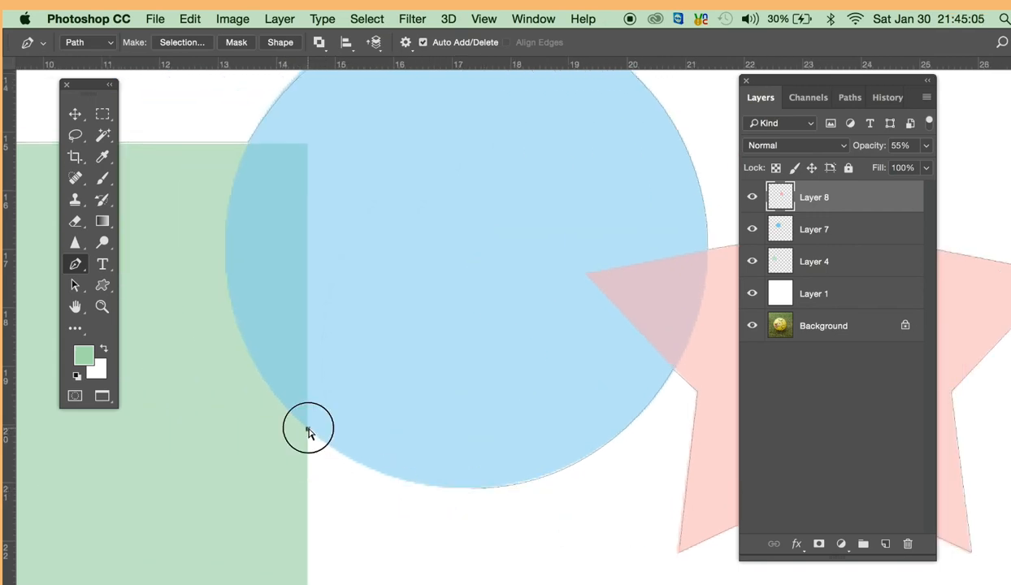
- Undo the last anchor and place it again where the circle's lower-left edge meets the green rectangle's right side
key(super+z)
super+click(471, 494)
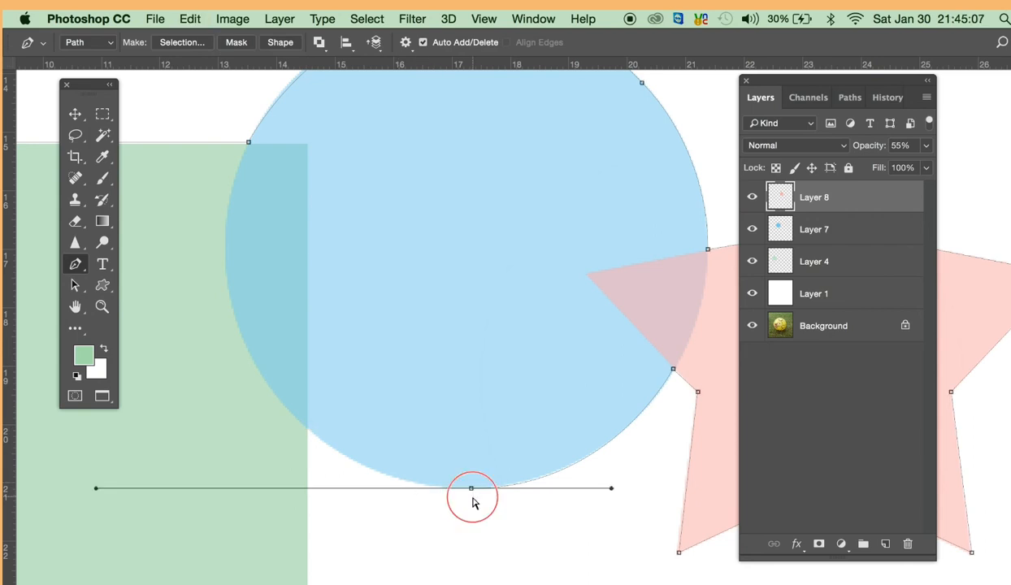
super+click(480, 489)
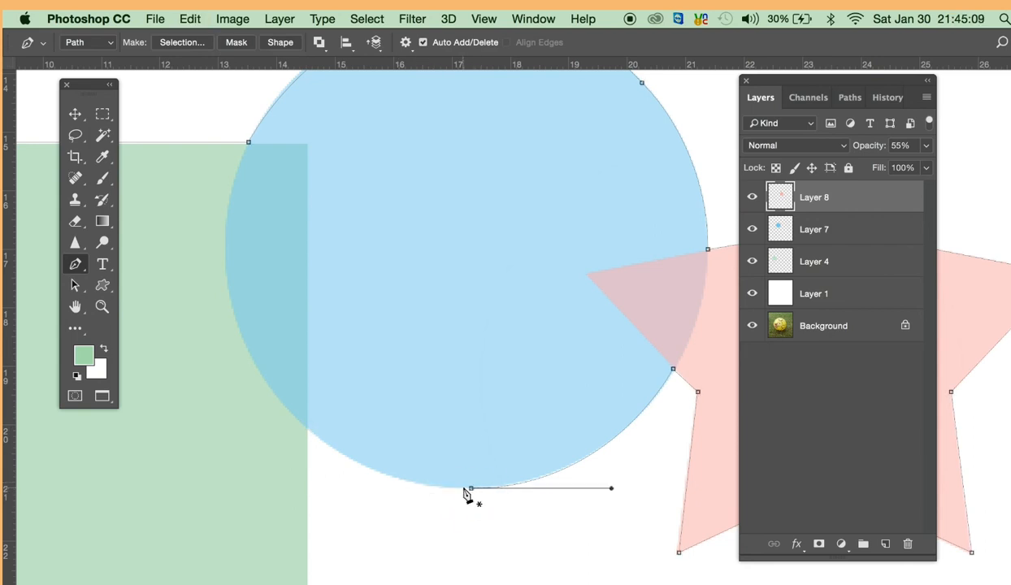
click(471, 490)
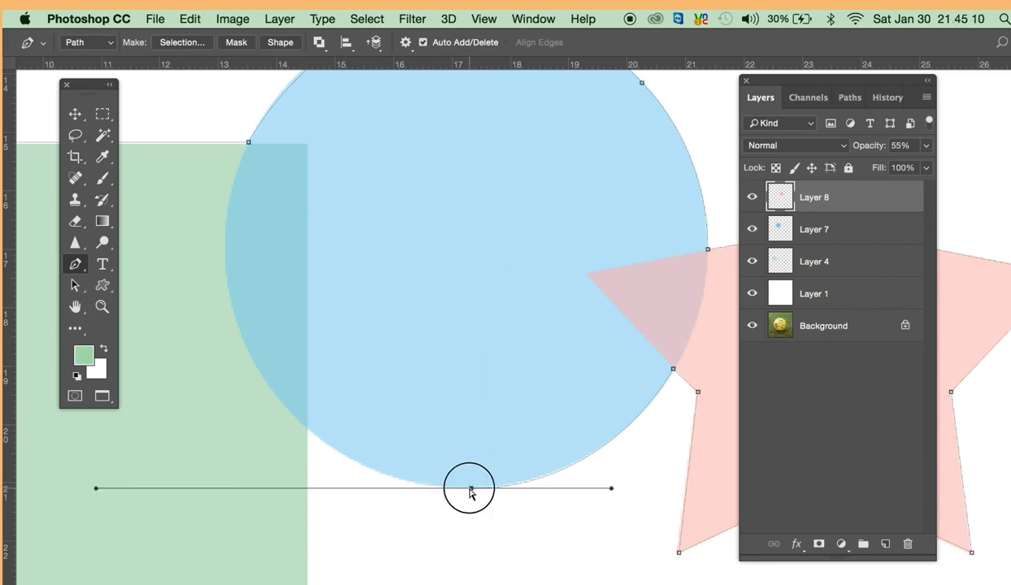
click(307, 427)
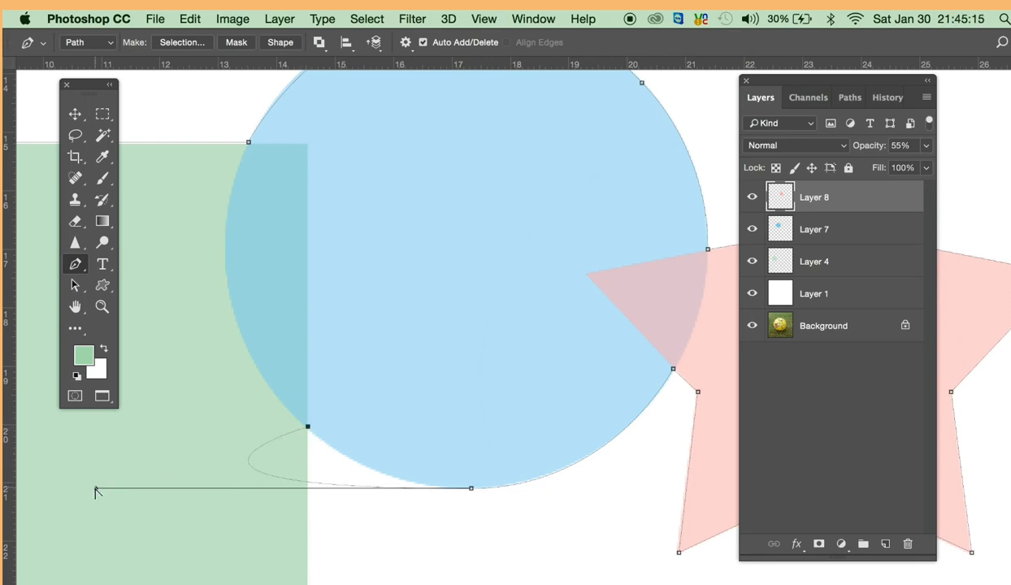
- Shorten the left direction handle of the circle's bottom anchor with the Convert Point Tool so the segment follows the circle's lower-left edge
click(75, 264)
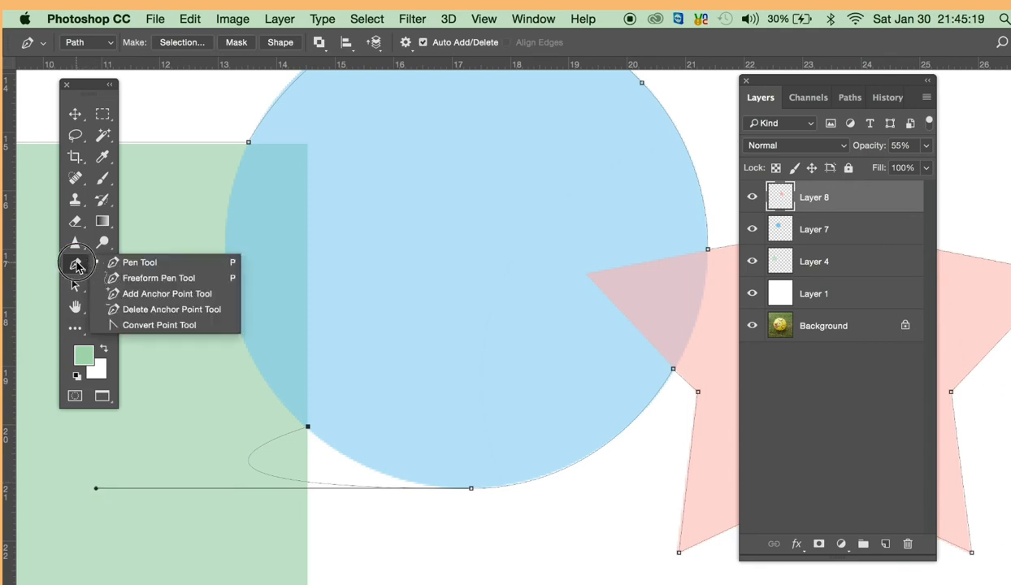
click(150, 325)
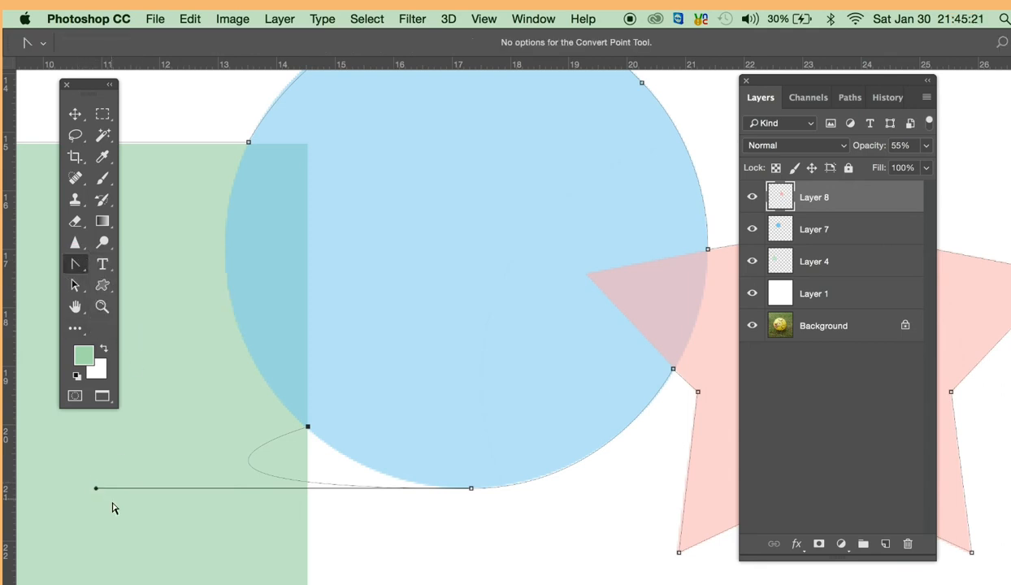
super+click(270, 476)
drag(252, 469, 296, 471)
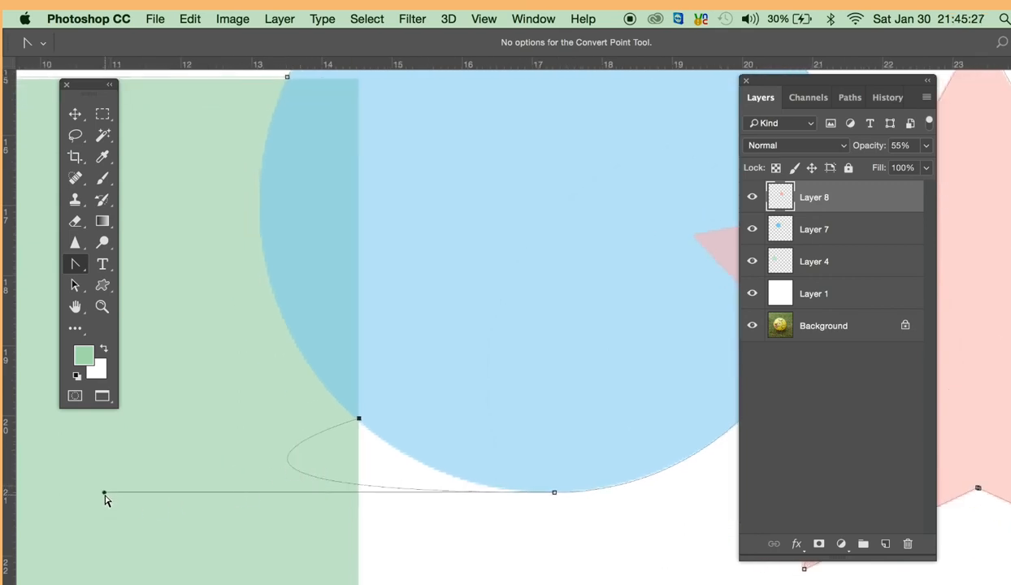
drag(104, 496, 418, 491)
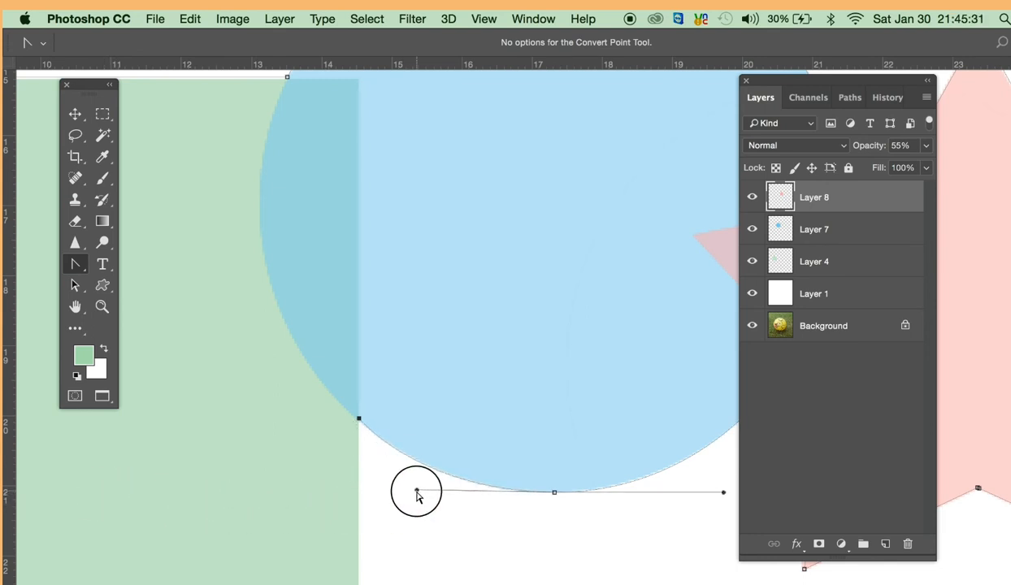
- Continue the path with the Pen Tool to the rectangle's bottom-right corner and close it on the starting anchor at the bottom-left corner
drag(624, 526, 542, 521)
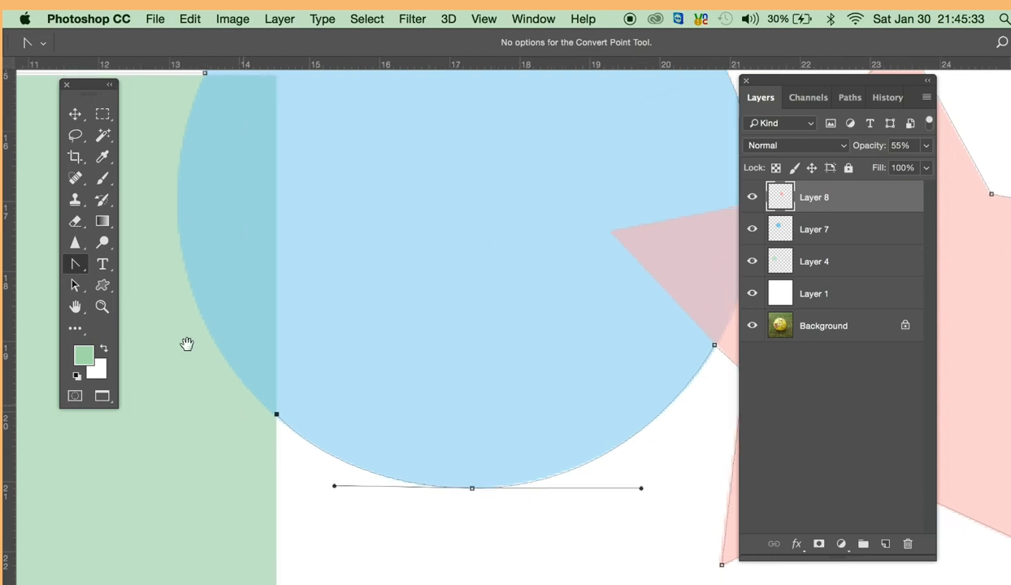
drag(76, 264, 122, 261)
click(278, 417)
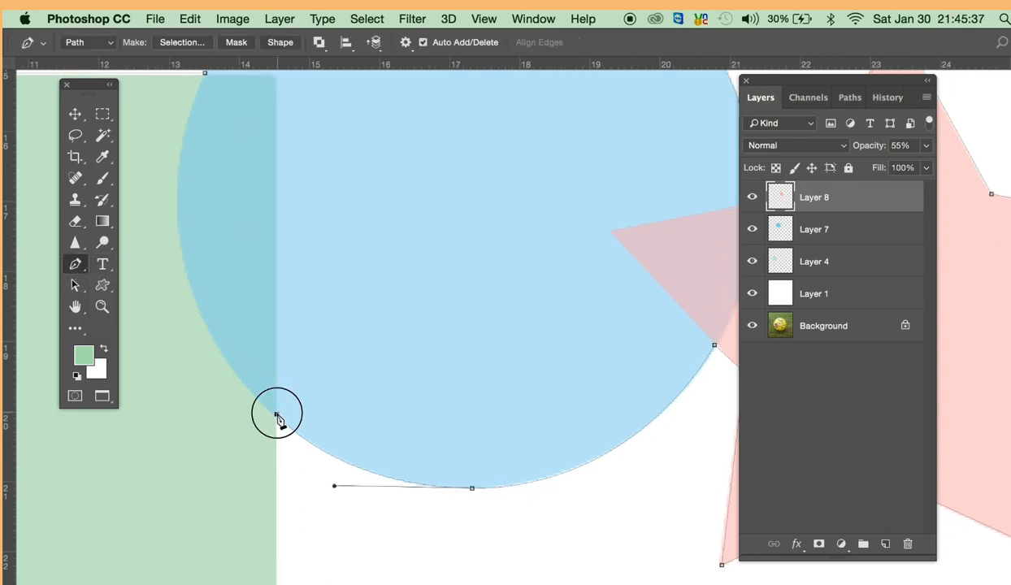
drag(314, 499, 509, 398)
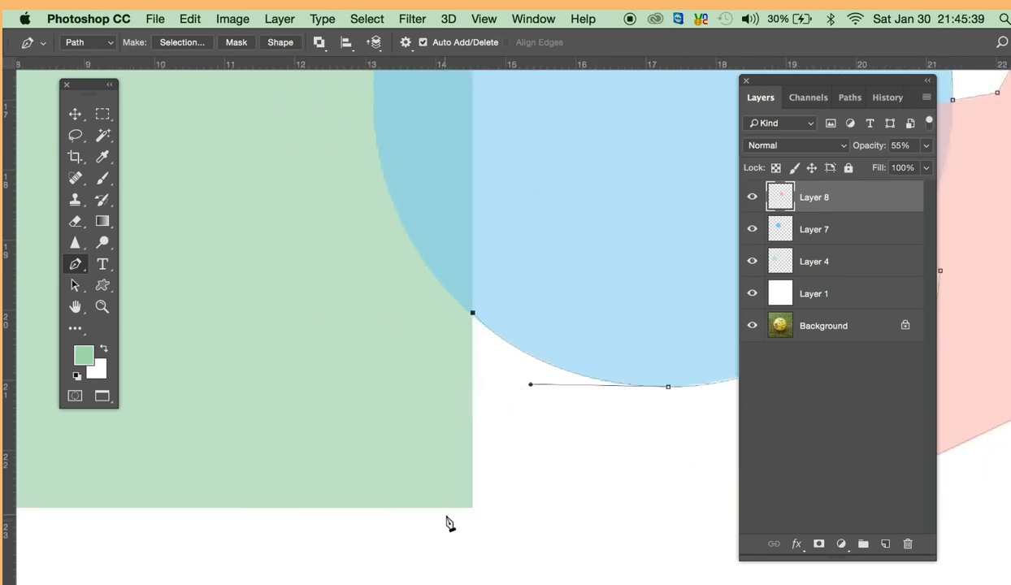
click(473, 505)
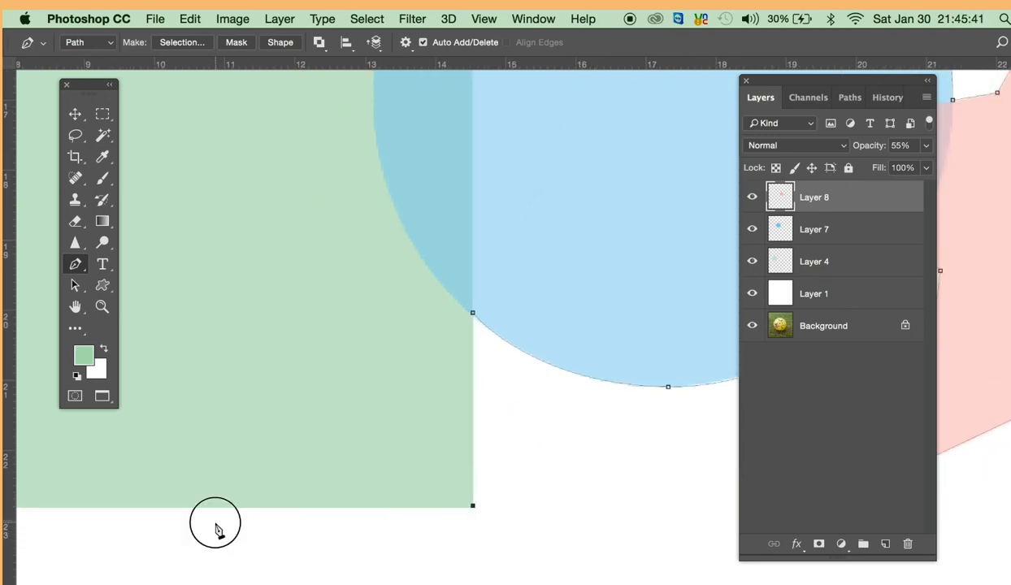
drag(215, 529, 492, 519)
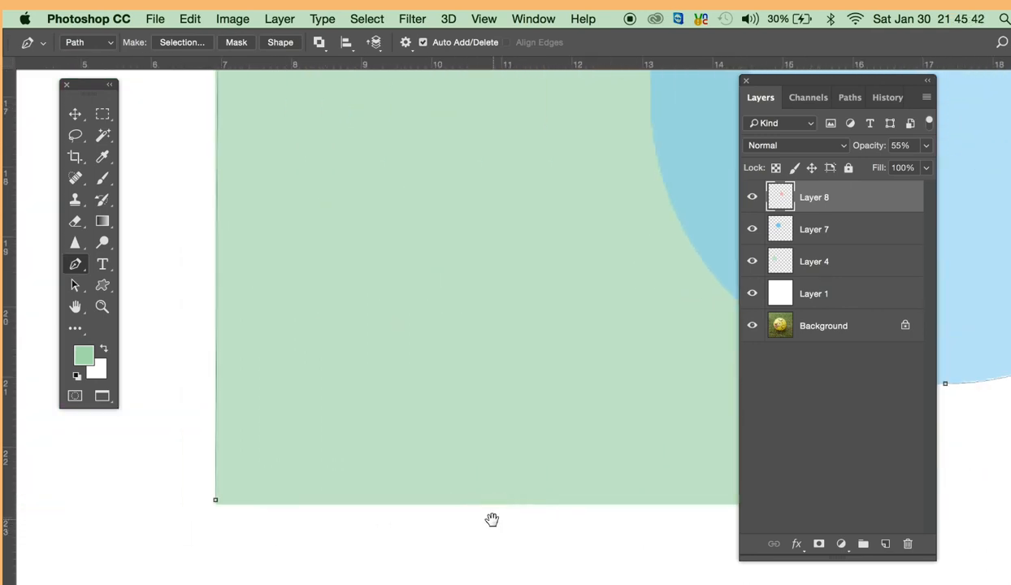
click(216, 501)
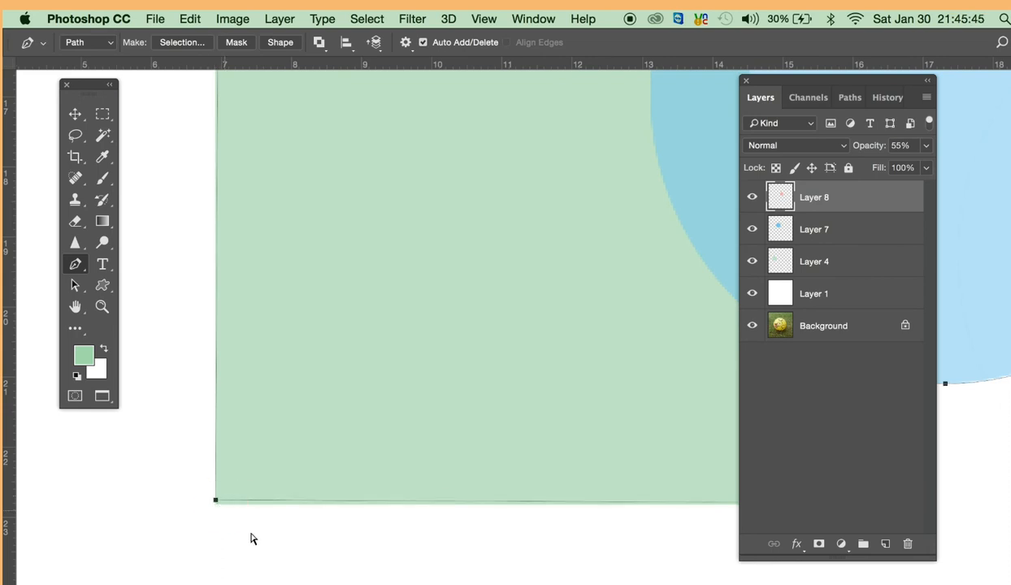
- Reposition the path's bottom-left and bottom-right anchors exactly onto the green rectangle's corners
click(216, 503)
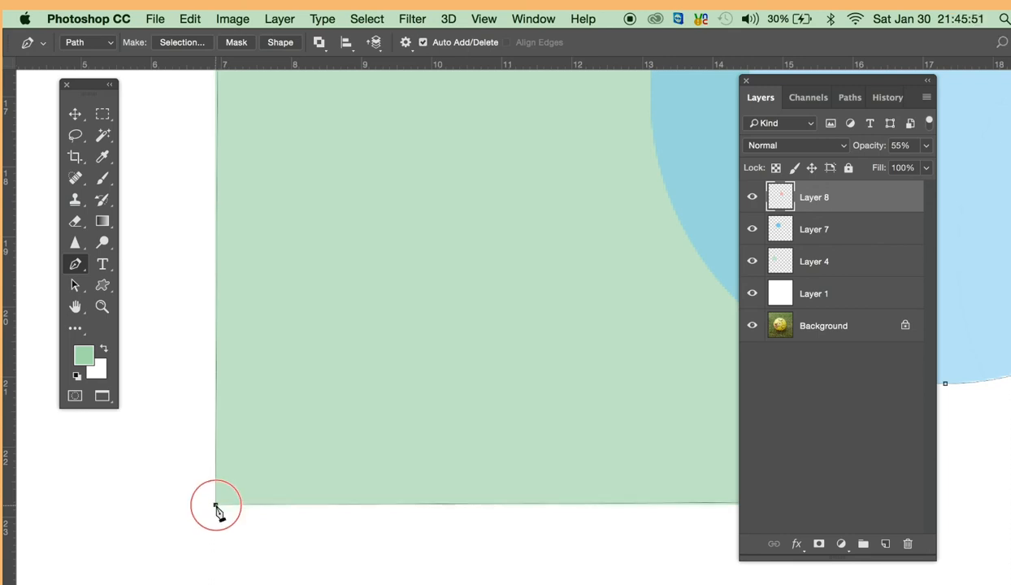
key(space)
drag(549, 506, 387, 506)
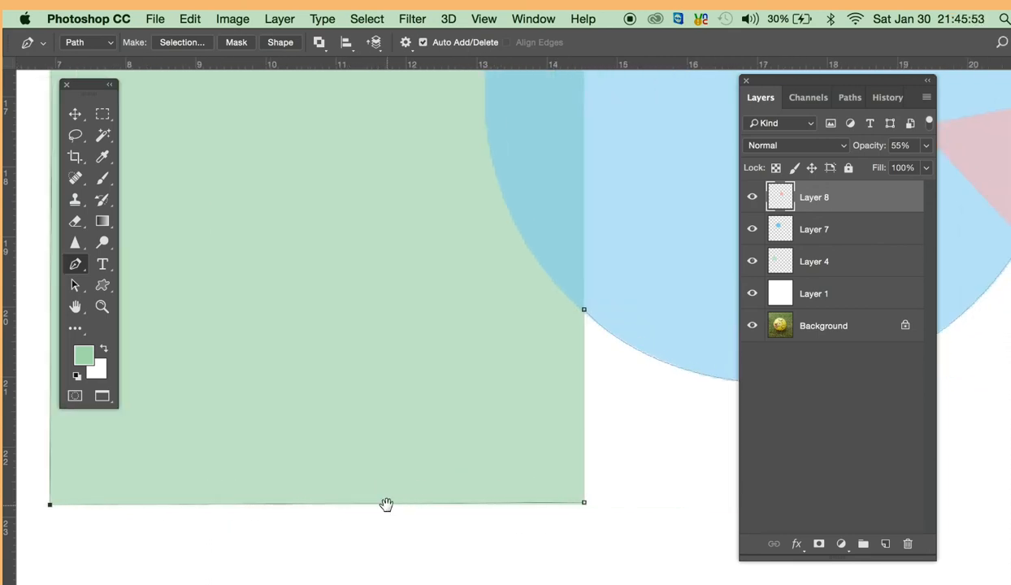
click(583, 505)
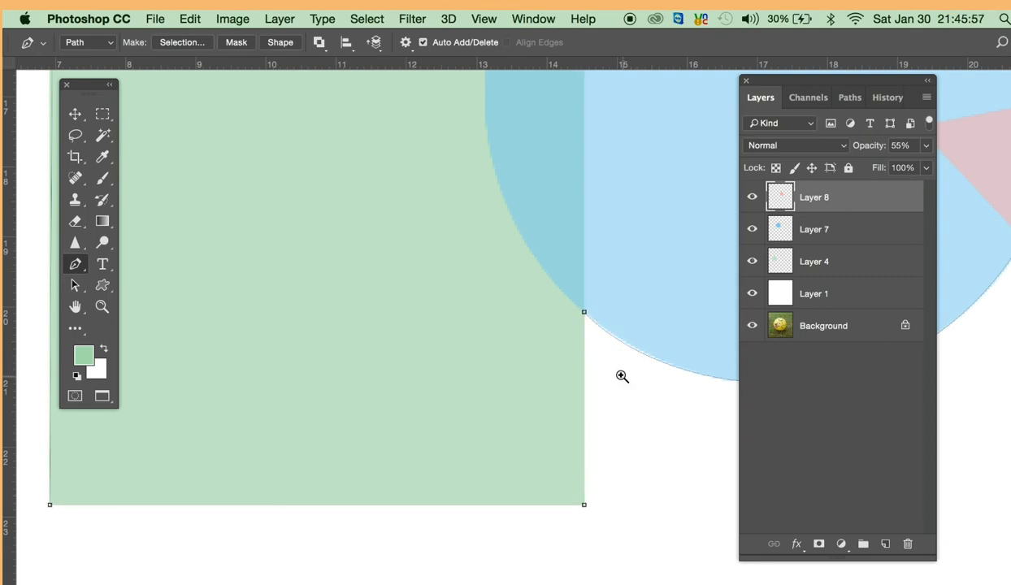
- Convert the closed path into a new anti-aliased selection with a feather radius of 0 pixels
alt+click(605, 351)
alt+click(604, 350)
alt+click(604, 350)
alt+click(604, 350)
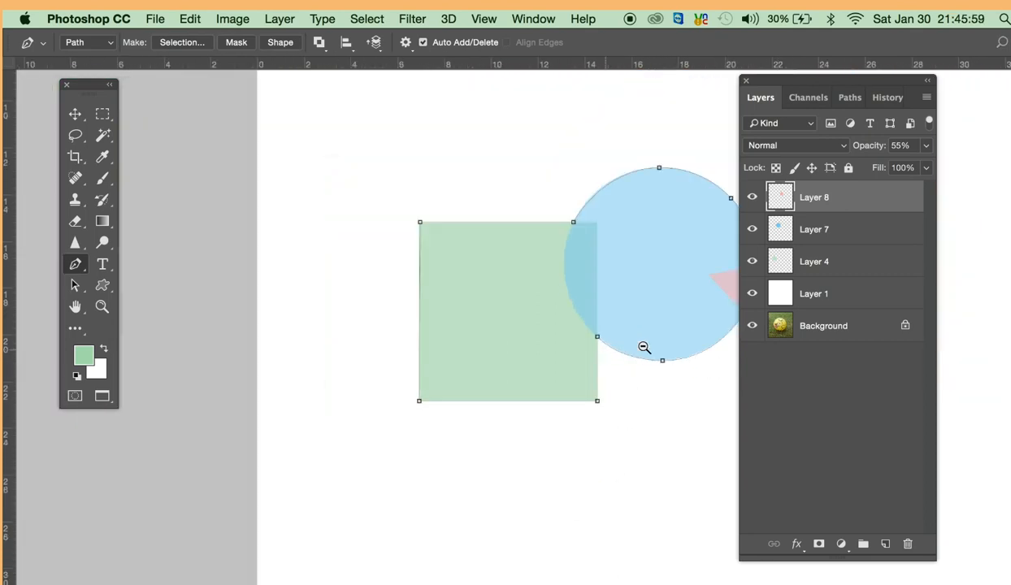
drag(637, 332, 459, 439)
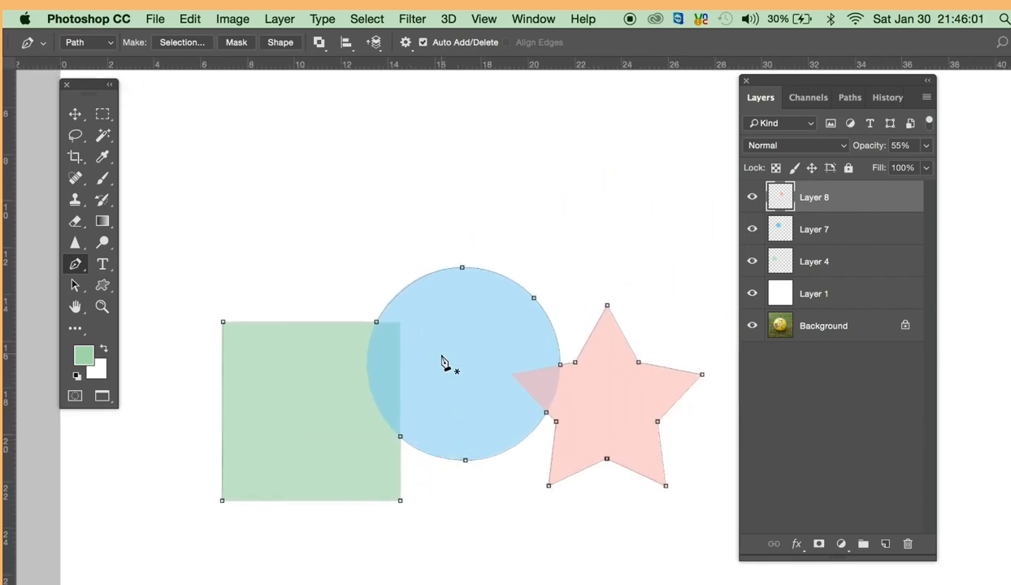
click(181, 42)
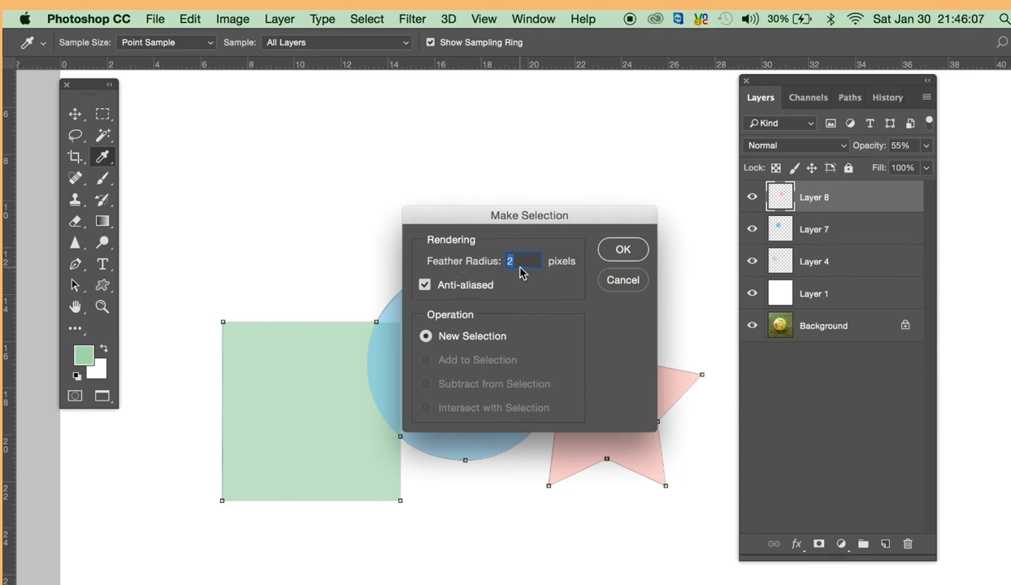
click(623, 250)
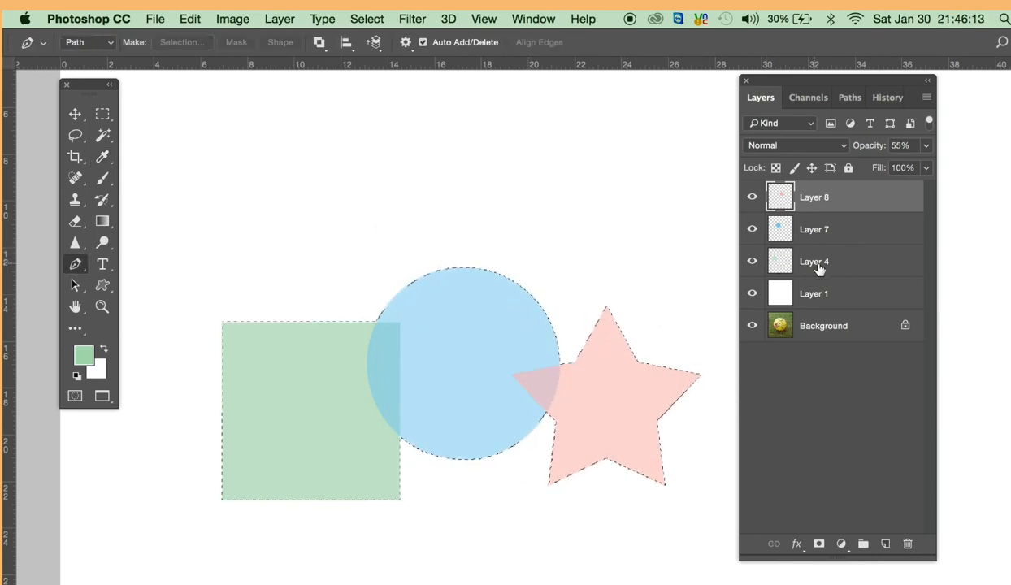
- Merge Layer 8, Layer 7 and Layer 4 into one layer and add a new empty layer above it
shift+click(781, 268)
key(super+e)
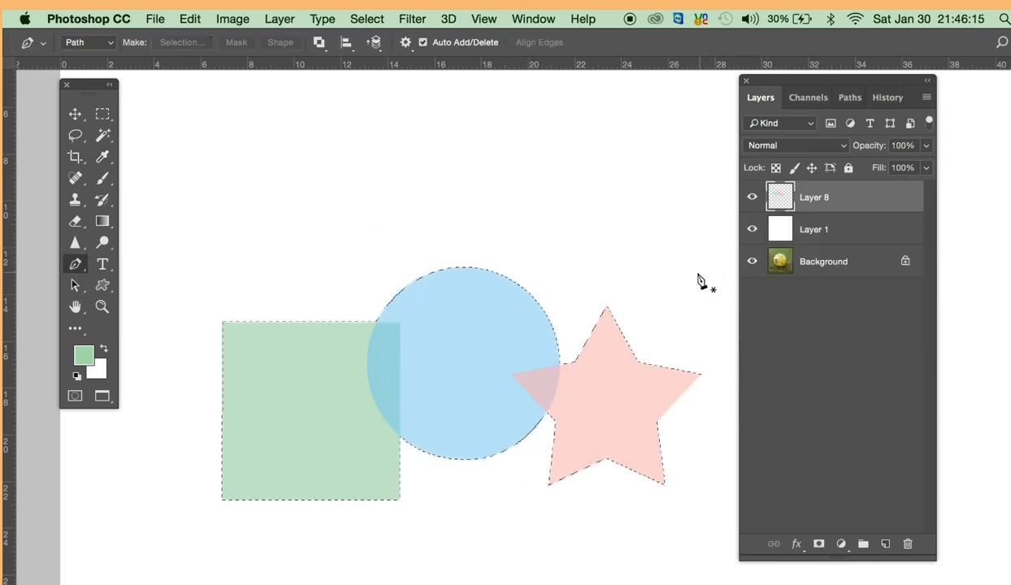
click(882, 544)
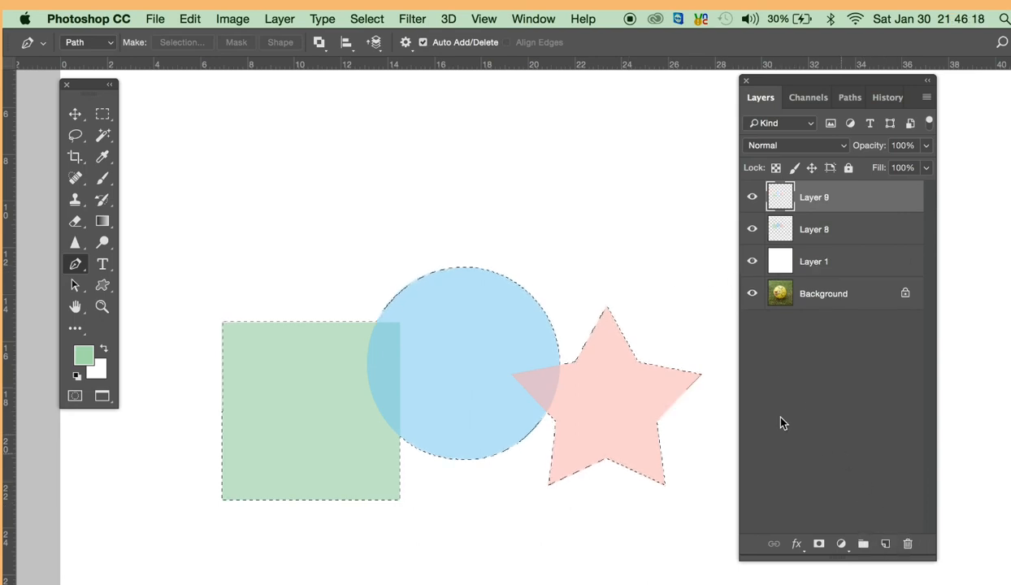
- Set the foreground color to a dark saturated blue and fill the selection with it on the new layer
click(84, 355)
drag(736, 203, 738, 197)
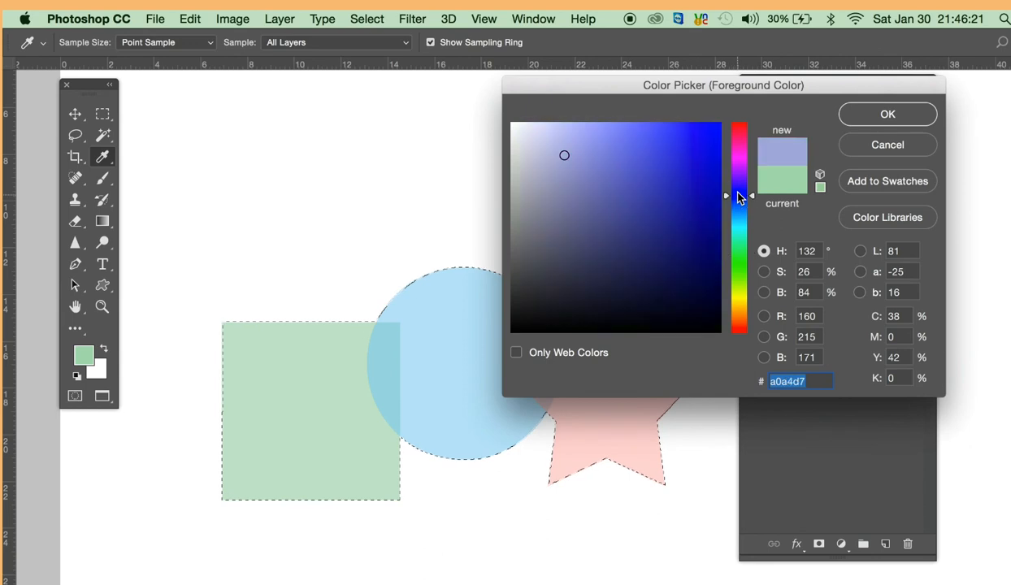
click(705, 183)
click(885, 115)
key(p)
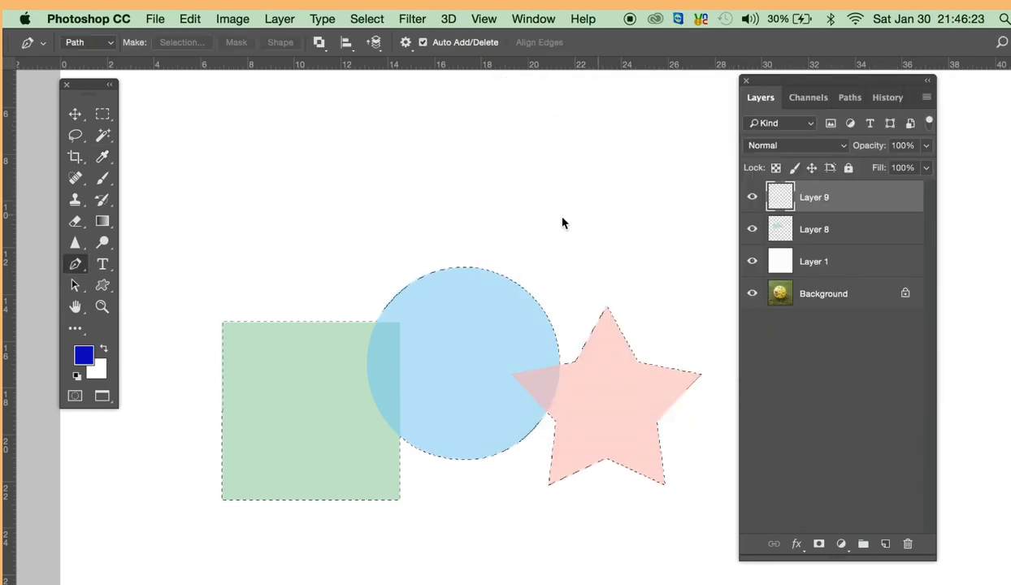
key(alt+BackSpace)
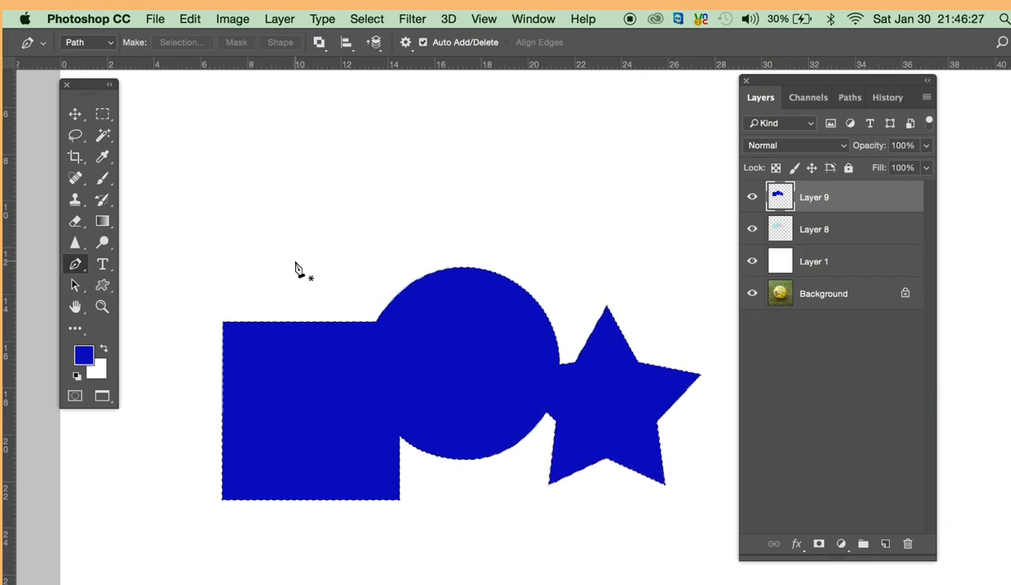
- Deselect and move the blue combined shape straight up, above the original rectangle, circle and star
key(v)
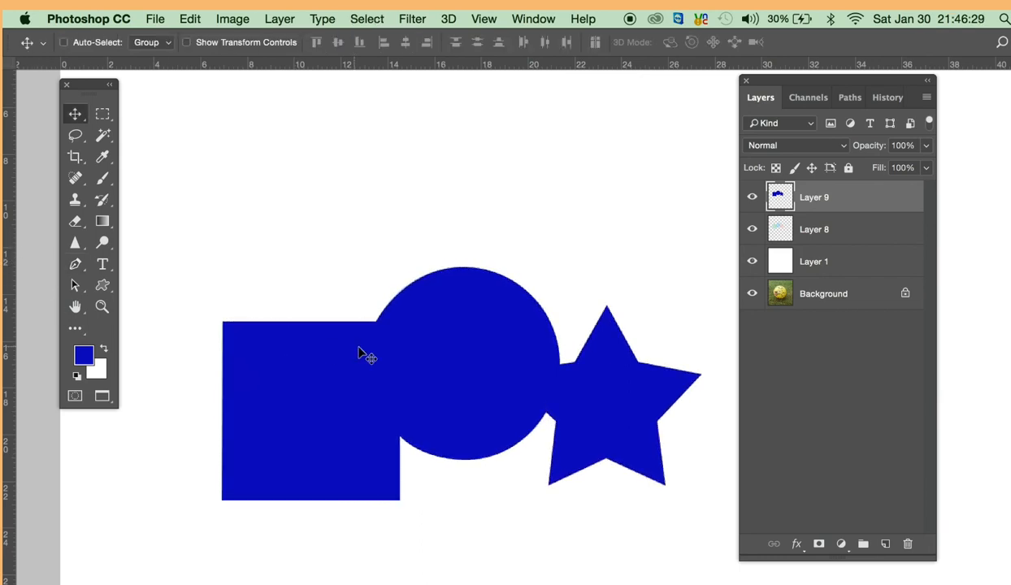
drag(424, 354, 404, 139)
drag(424, 194, 415, 255)
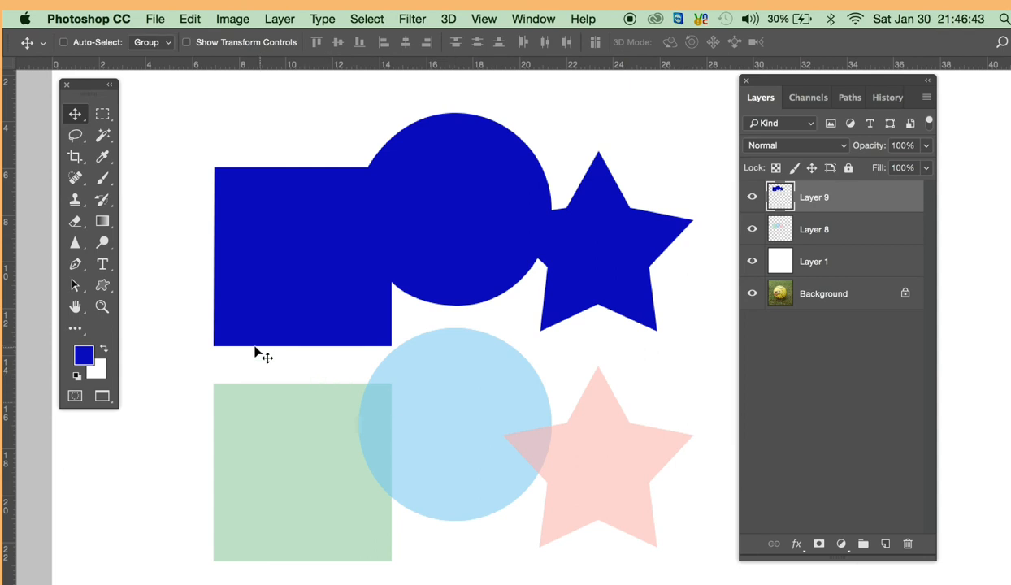
- Trace a closed path around the green rectangle's outline with the Freeform Pen Tool
click(111, 270)
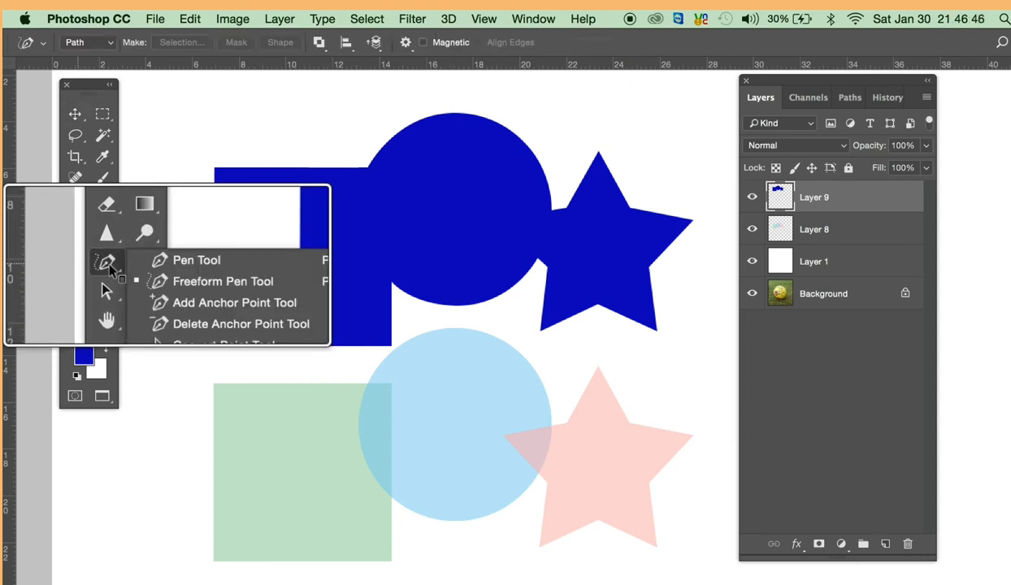
click(165, 278)
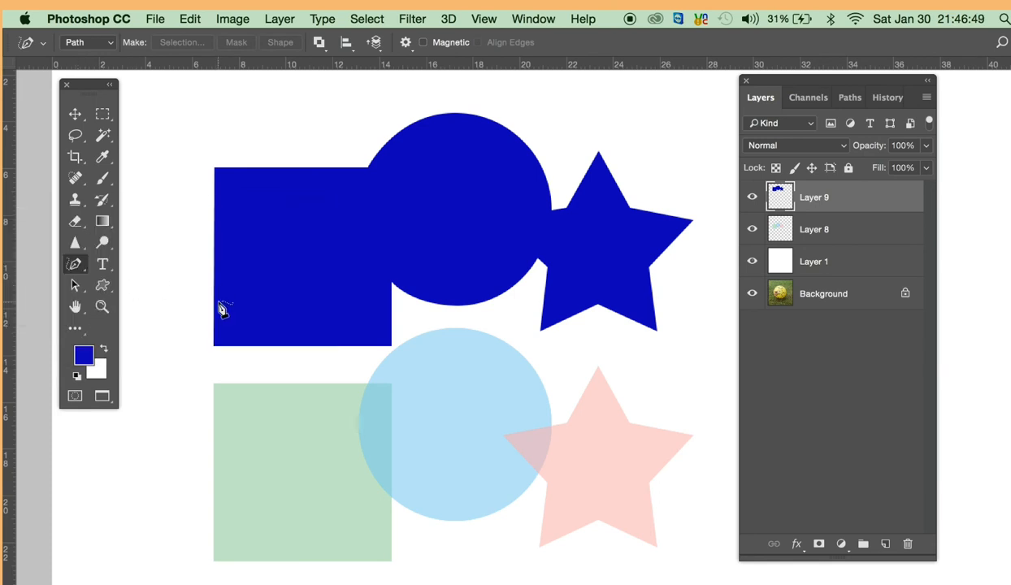
key(super+space)
super+click(234, 516)
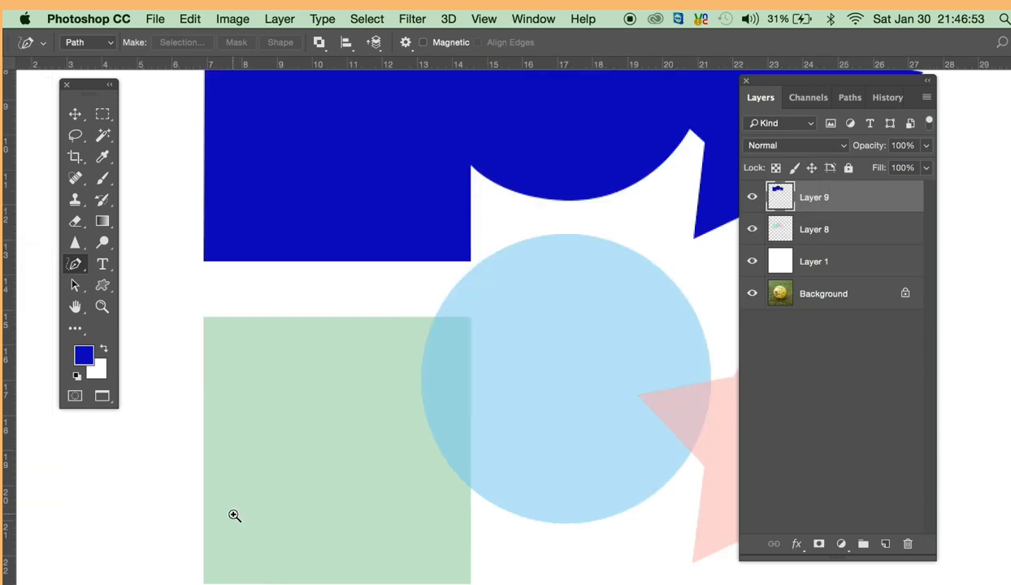
mouse_move(202, 498)
mouse_down()
mouse_move(201, 318)
mouse_move(471, 319)
mouse_move(470, 584)
mouse_move(201, 583)
mouse_move(200, 498)
mouse_up()
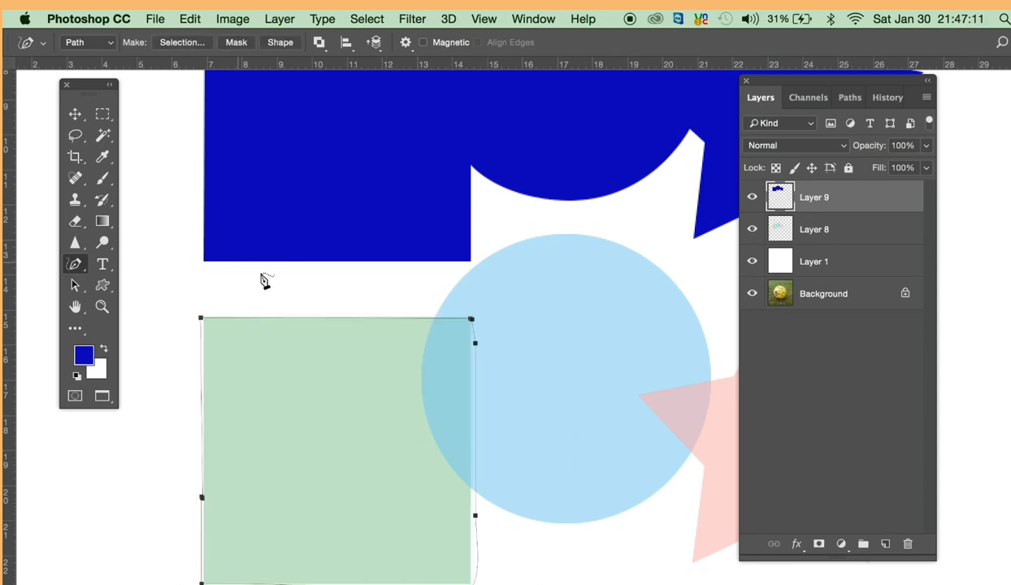
- Move the path's two anchor points along the green rectangle's right side onto the rectangle's edge
super+click(300, 423)
drag(356, 404, 376, 322)
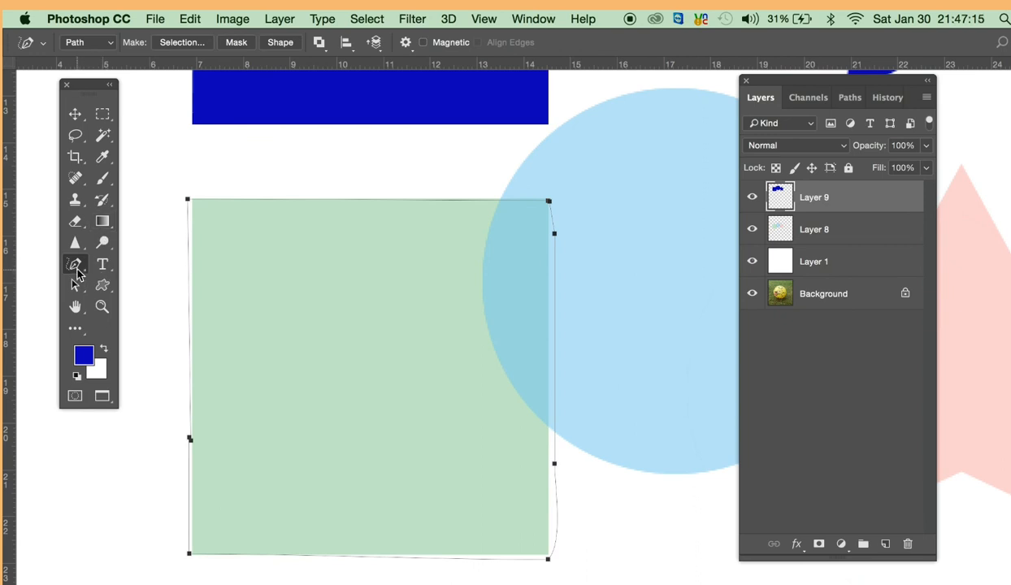
super+click(587, 325)
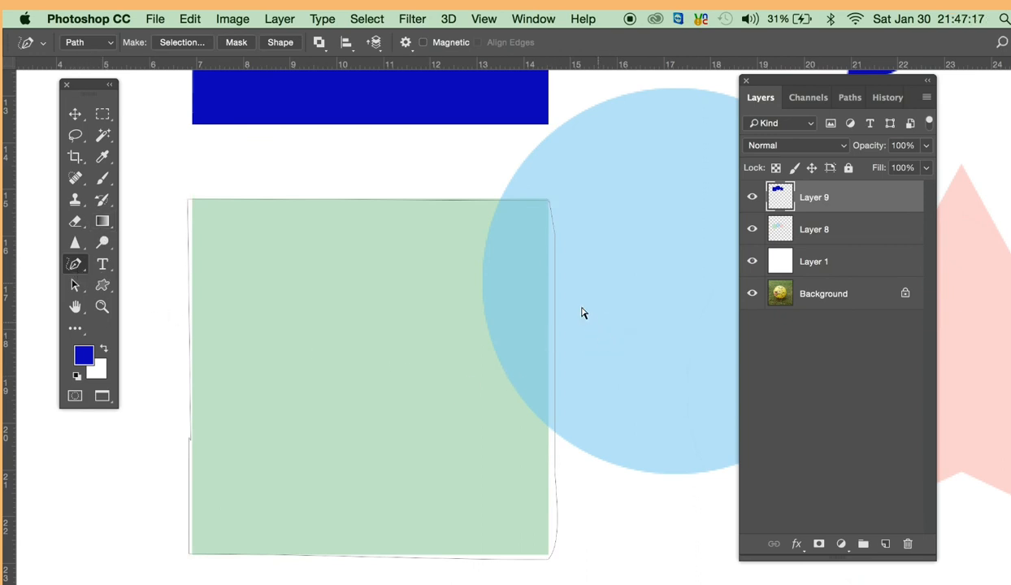
click(553, 264)
click(554, 245)
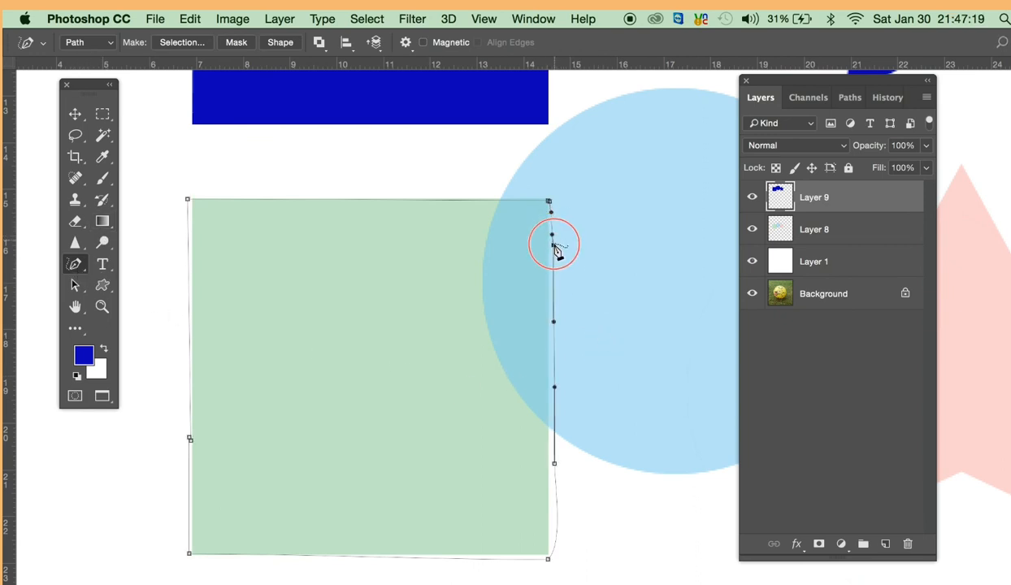
drag(554, 245, 547, 266)
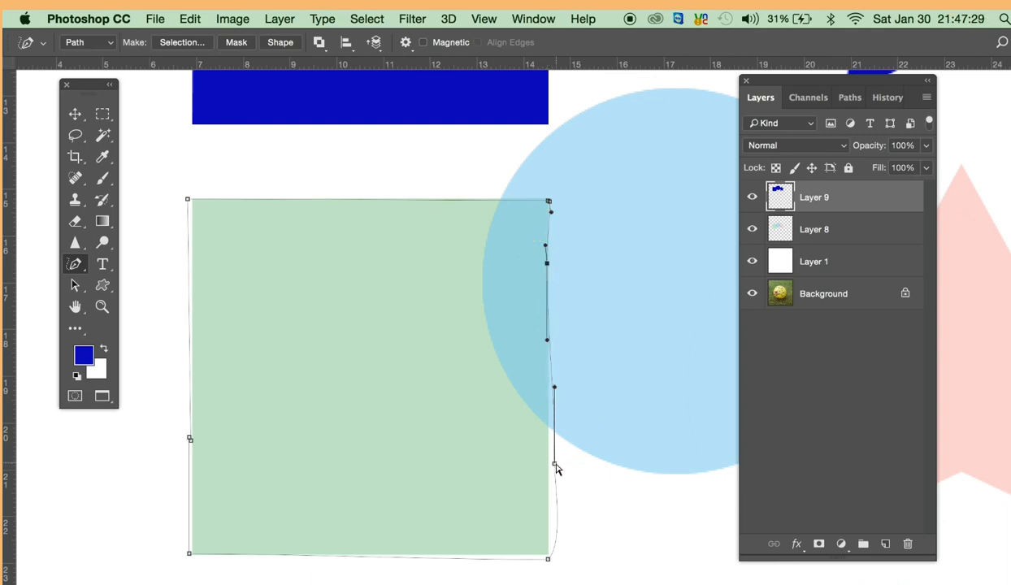
drag(555, 464, 549, 467)
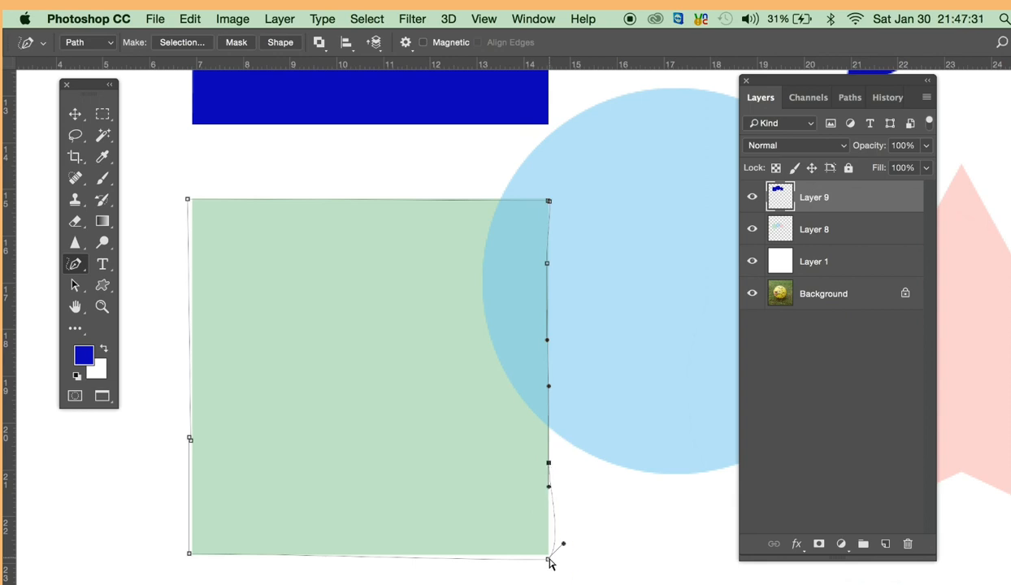
- Align the path's two bottom corner points and the bottom edge's direction handles with the green rectangle
drag(548, 559, 551, 549)
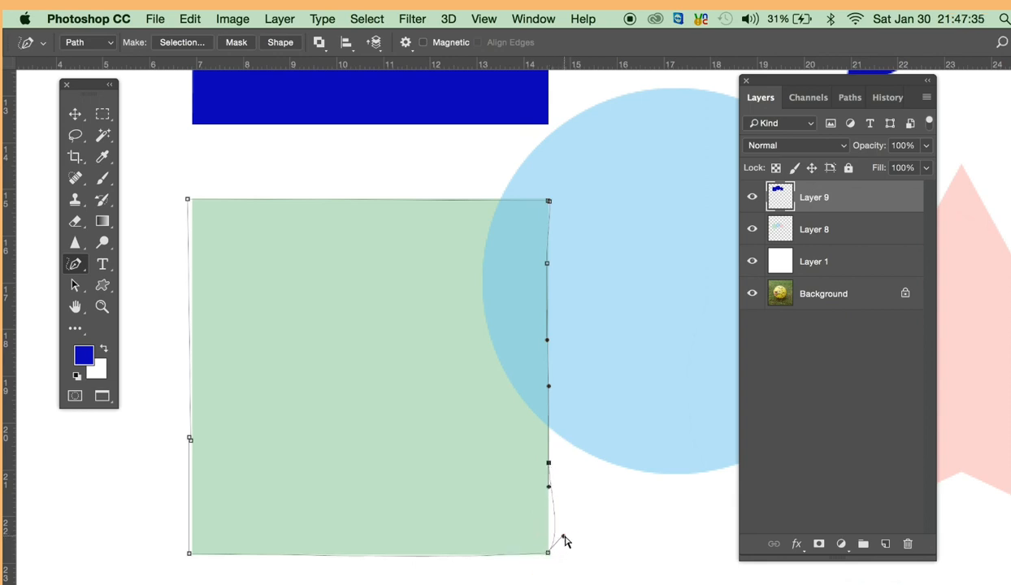
click(549, 528)
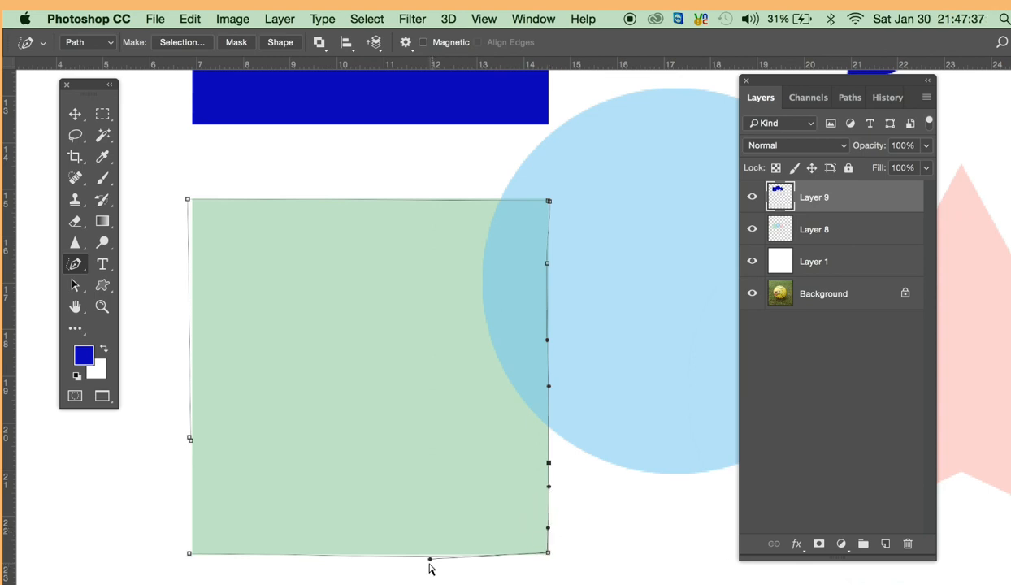
drag(429, 562, 423, 556)
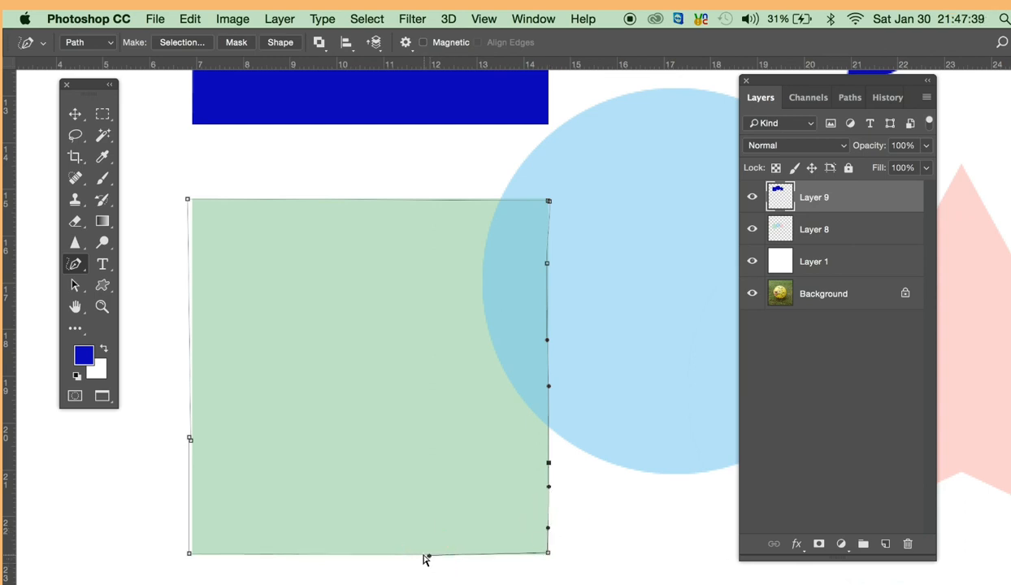
ctrl+click(192, 554)
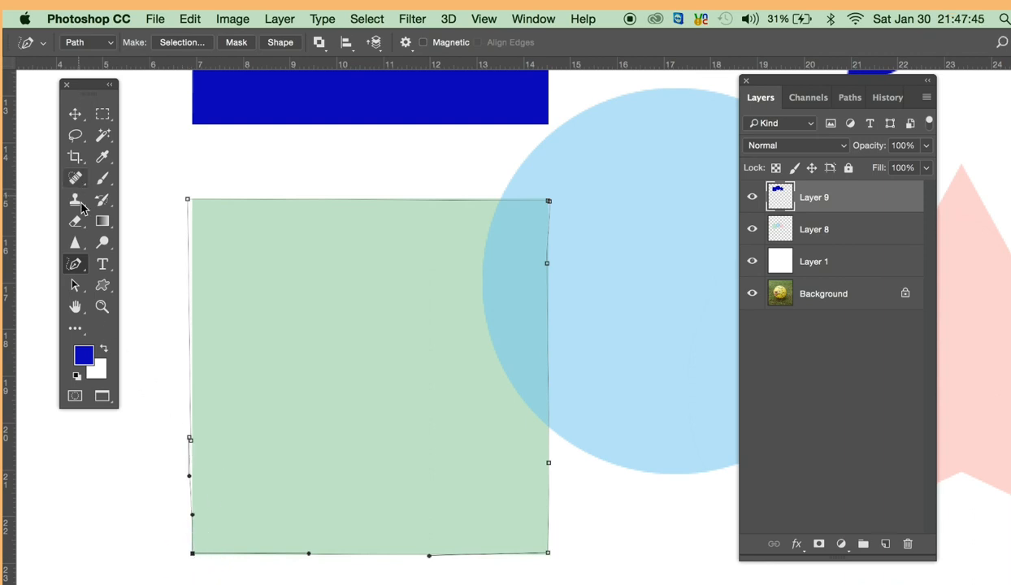
- Delete the two extra anchor points on the path's left side and align its top-left corner and top edge with the rectangle
click(76, 266)
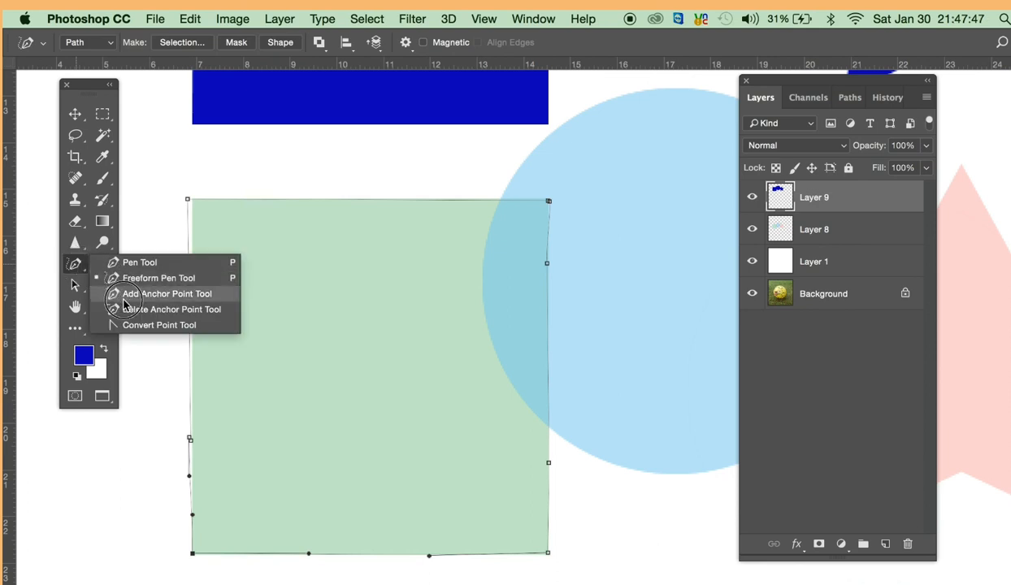
click(130, 307)
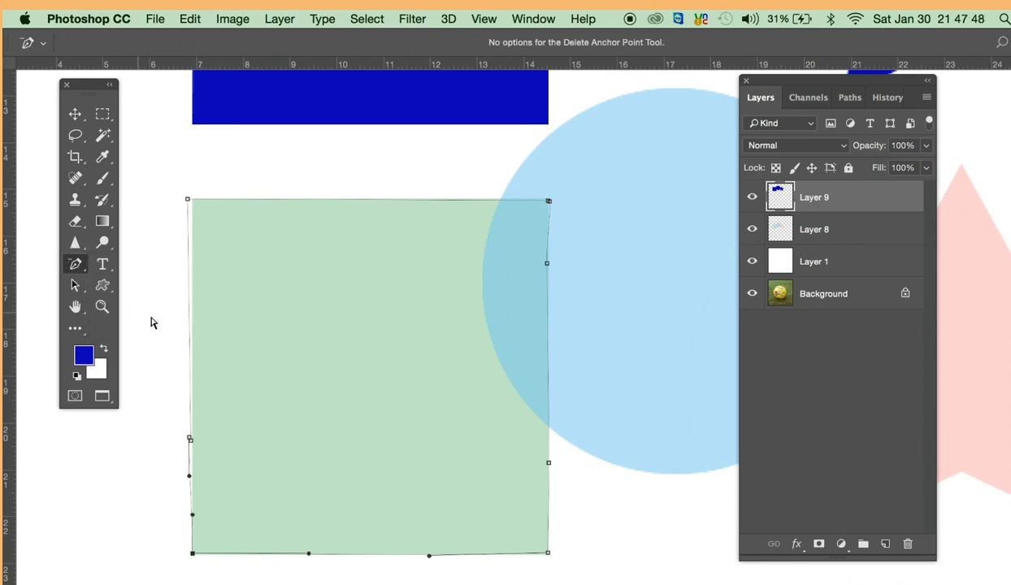
click(190, 440)
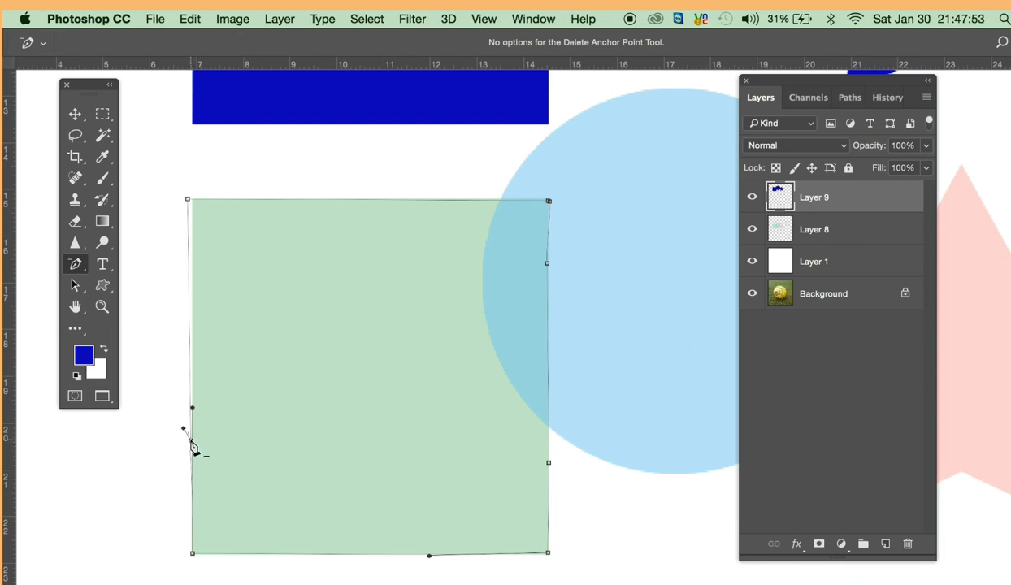
click(191, 443)
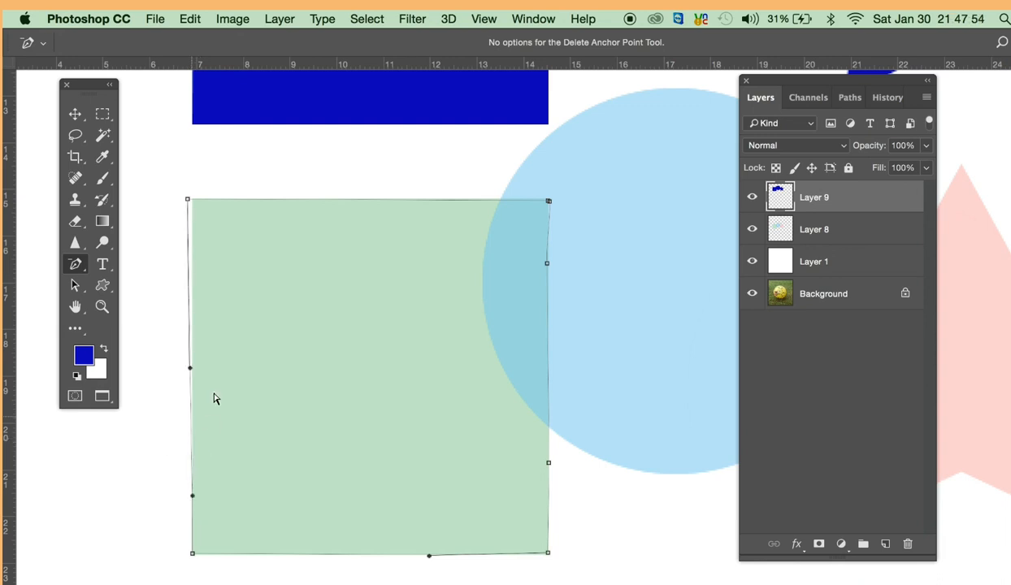
click(191, 202)
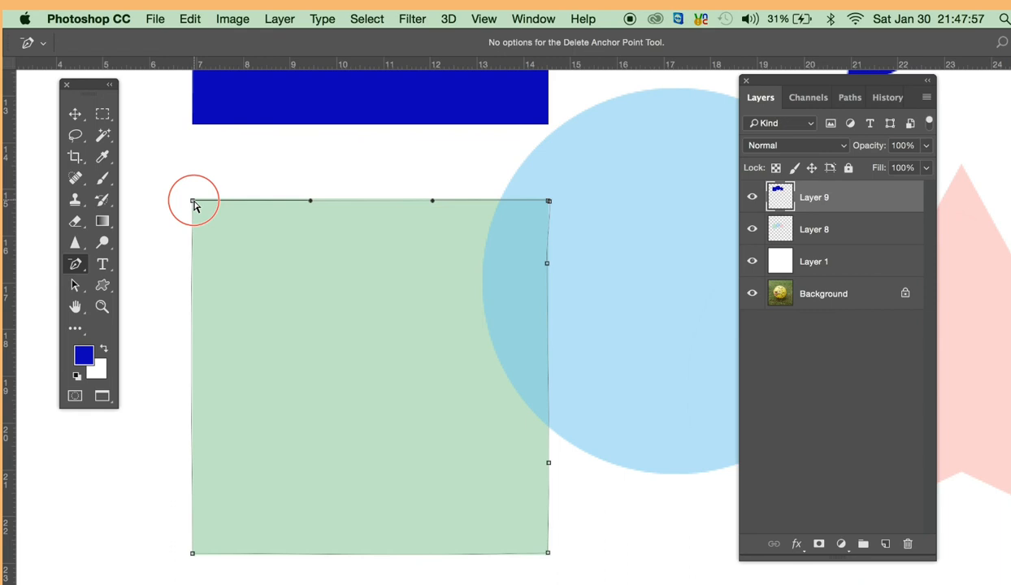
click(432, 200)
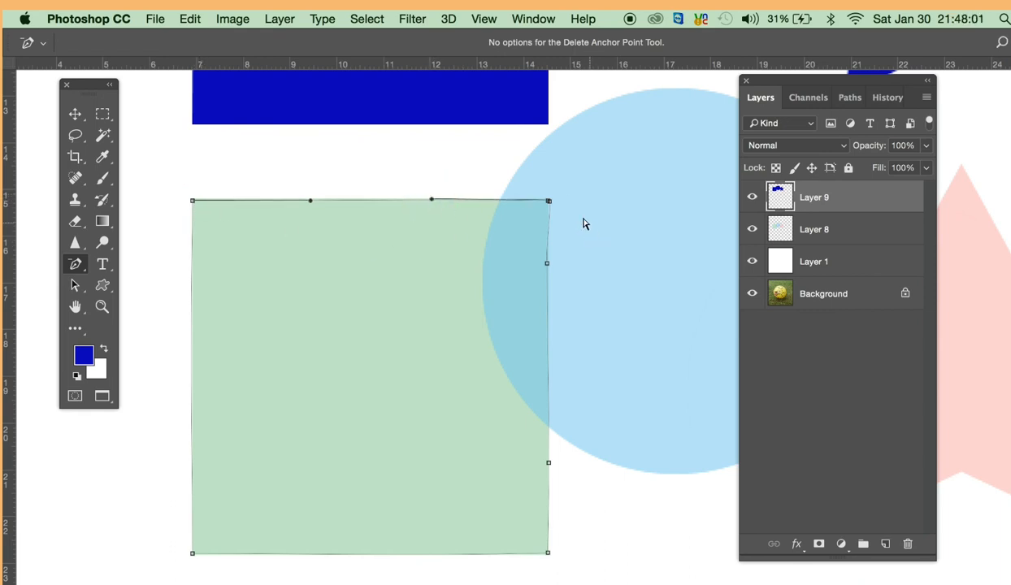
- Delete the duplicate anchor point at the path's top-right corner and place the remaining one on the rectangle's corner
click(552, 203)
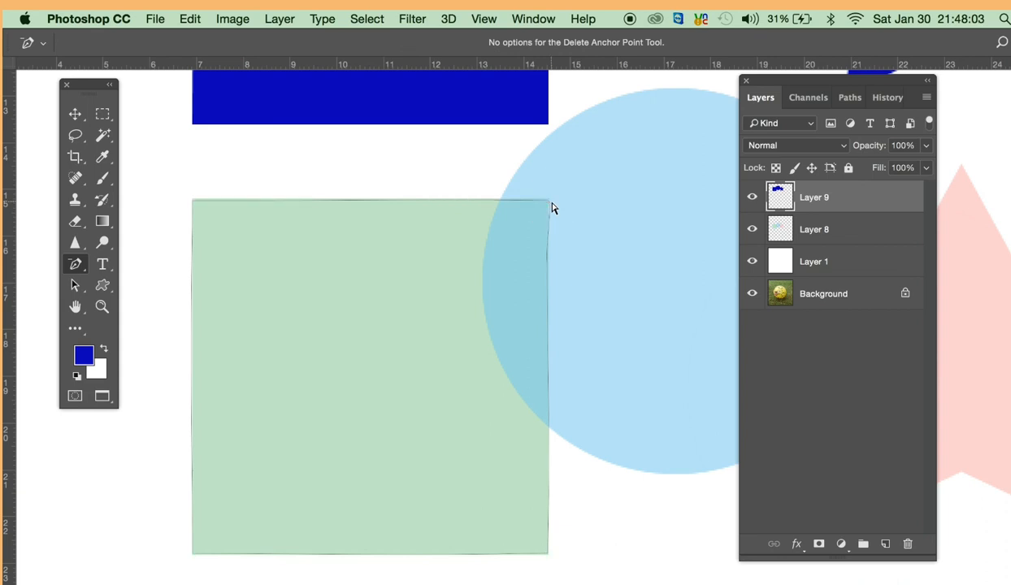
click(550, 220)
click(549, 208)
click(551, 208)
super+click(551, 210)
scroll(551, 211, up, 1)
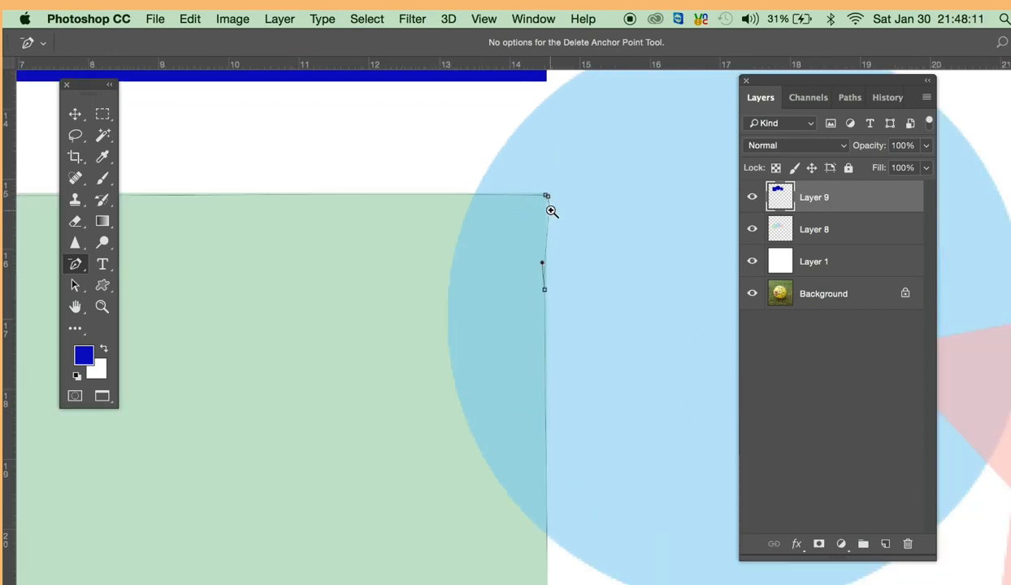
click(548, 197)
click(545, 292)
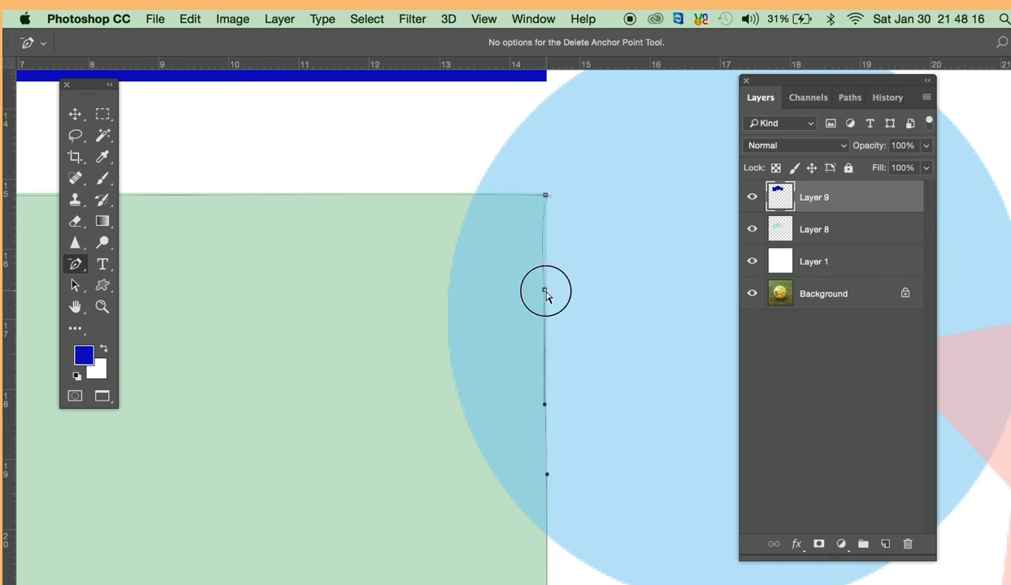
click(545, 197)
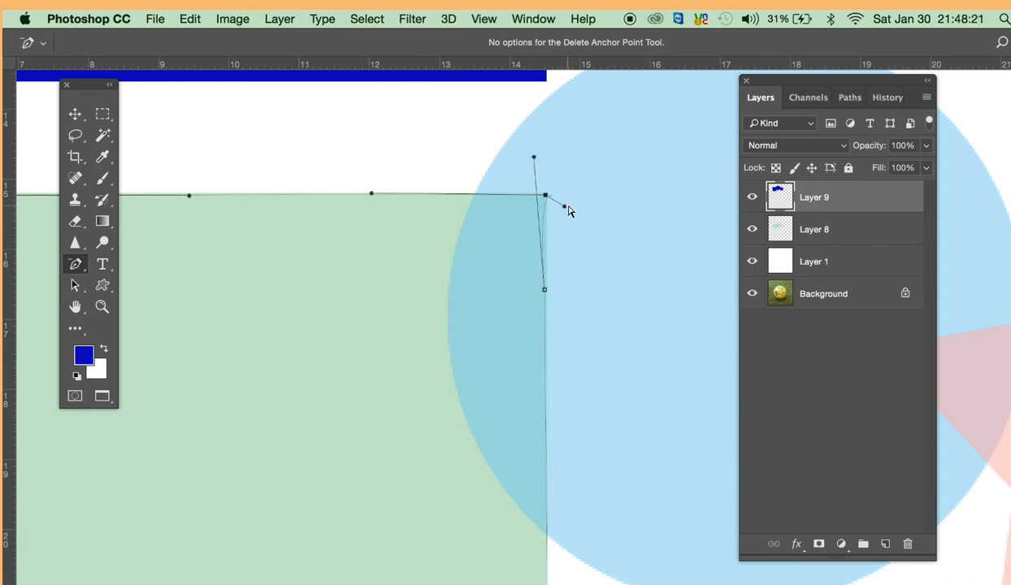
- Turn the top-right corner's handle down along the right edge with the Convert Point Tool and delete the anchor point just below it
drag(75, 264, 143, 325)
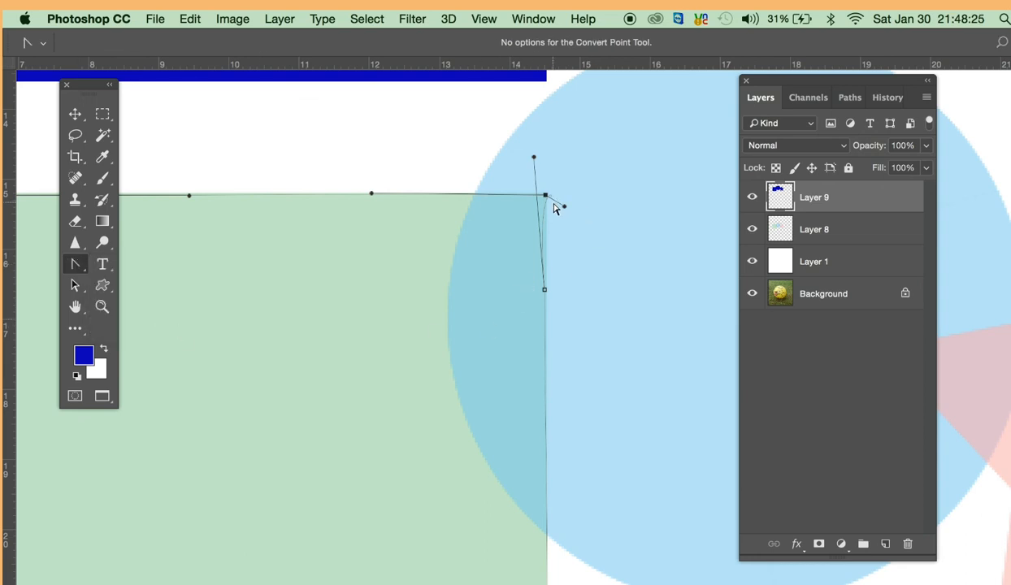
drag(565, 209, 546, 257)
drag(75, 262, 162, 309)
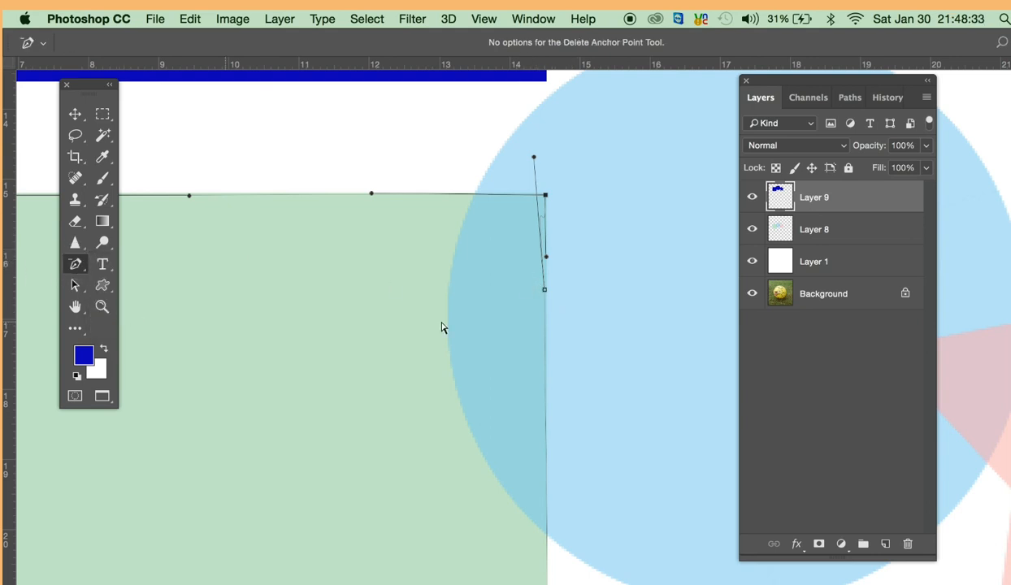
click(544, 291)
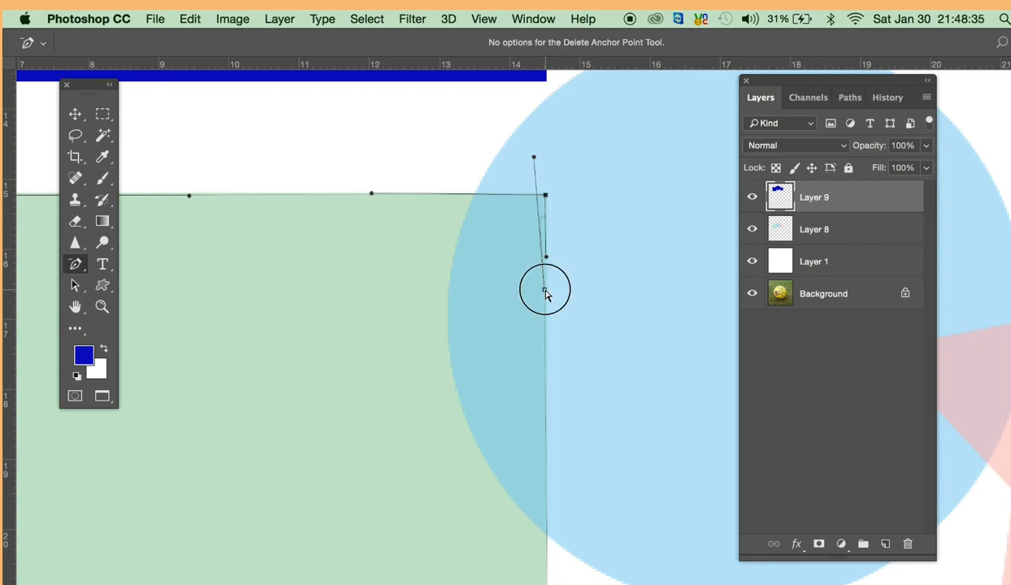
super+click(410, 424)
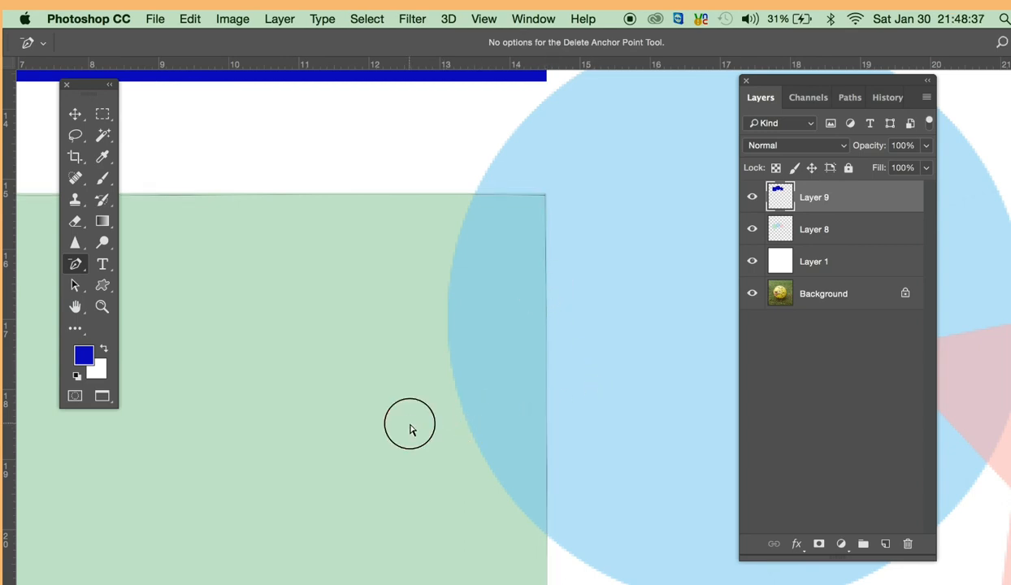
alt+super+click(410, 424)
alt+super+click(411, 424)
alt+super+click(410, 424)
alt+super+click(411, 424)
scroll(410, 441, down, 3)
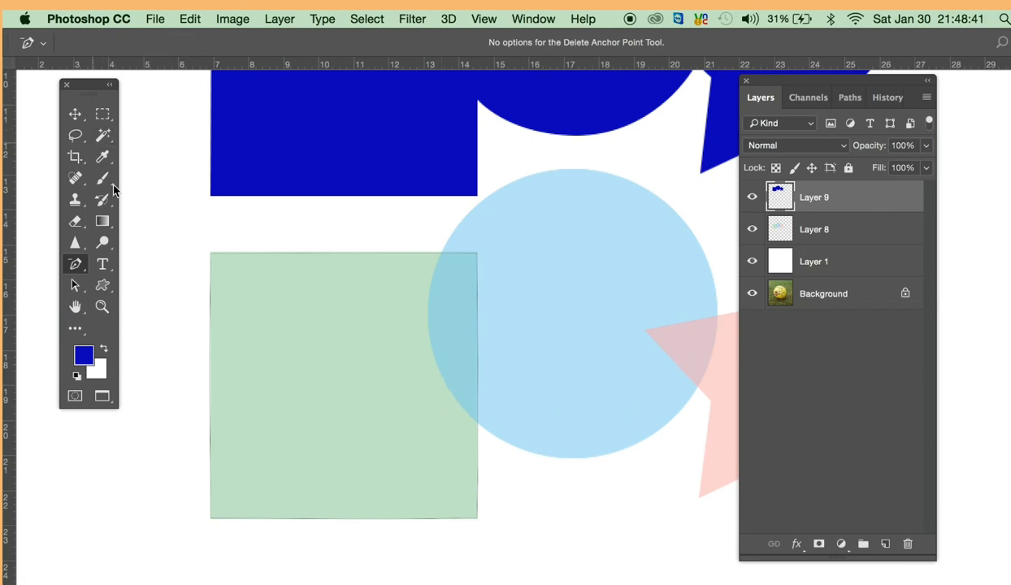
- Select the cleaned-up rectangle path and convert it into a selection
click(264, 256)
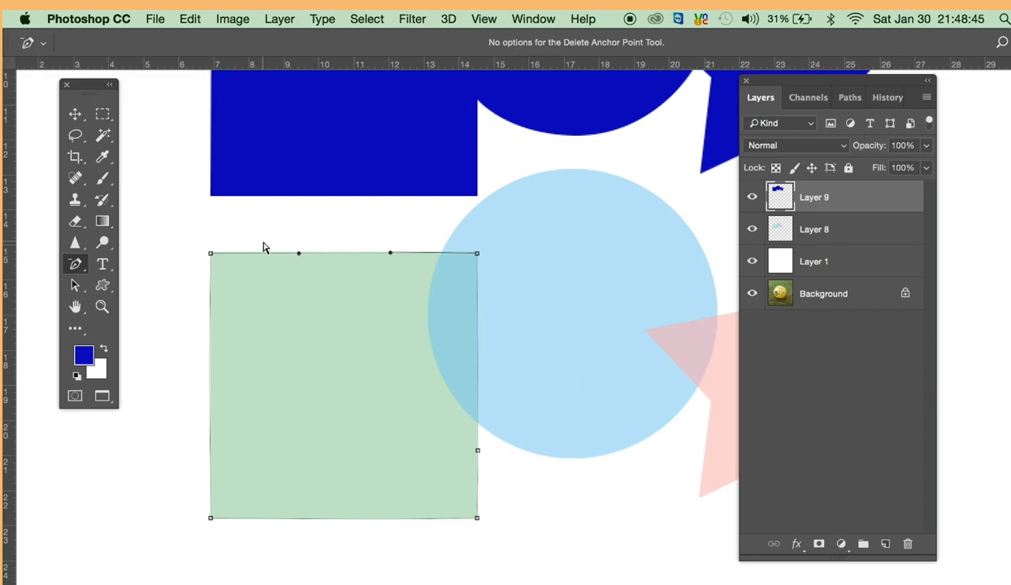
key(f)
key(f)
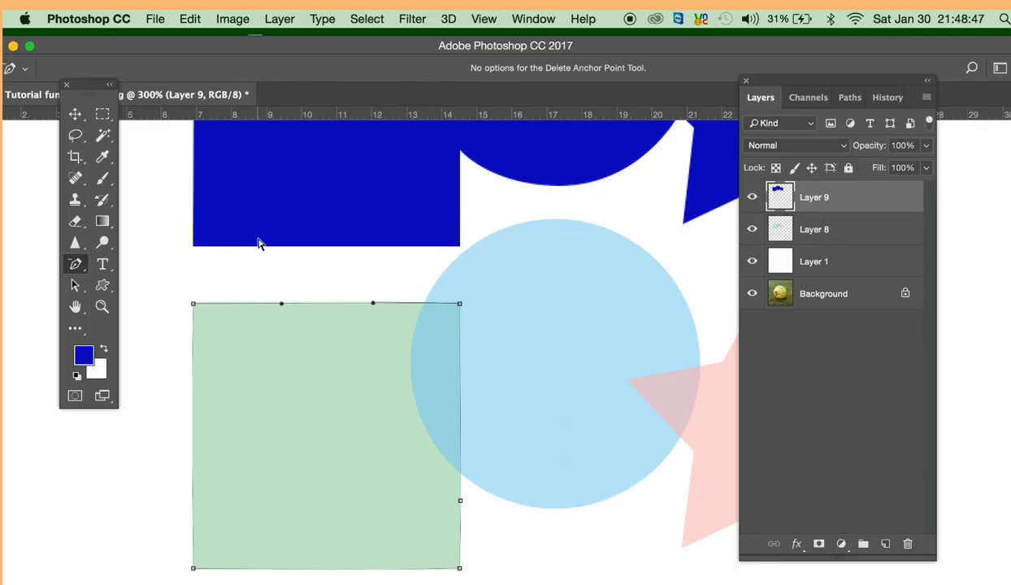
key(f)
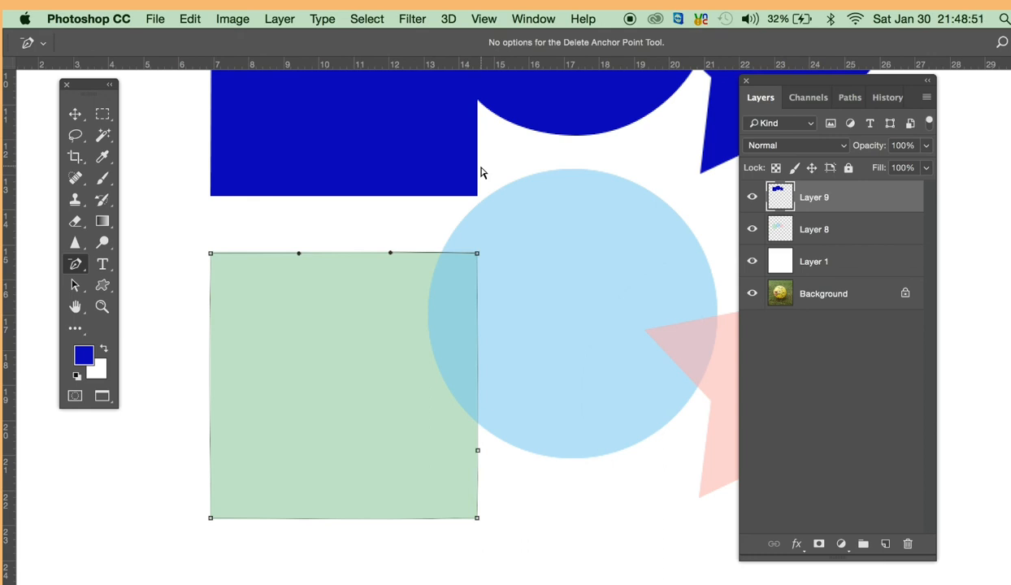
key(super+Return)
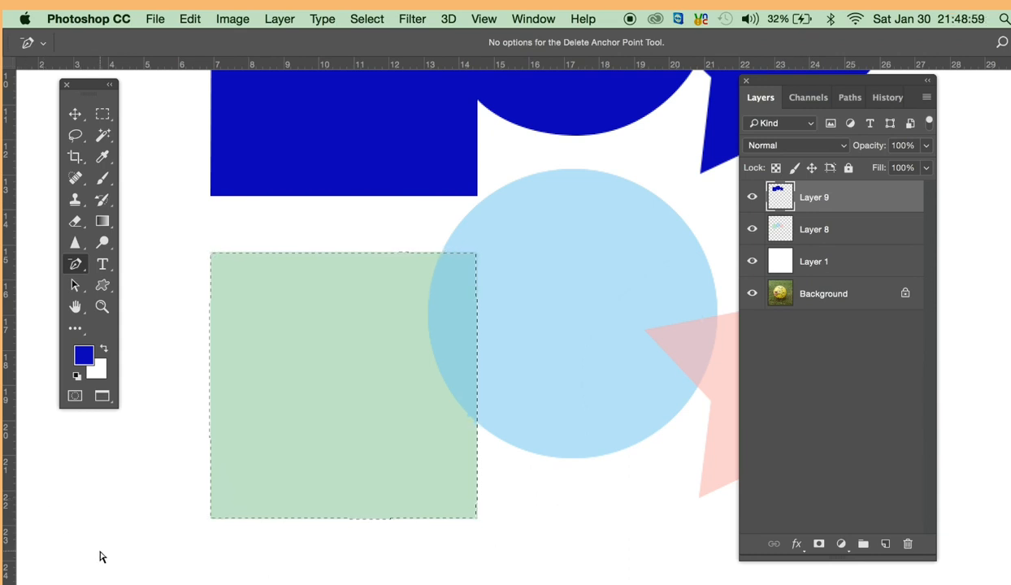
- Copy the selected rectangular area of Layer 8 onto a new layer
key(super+space)
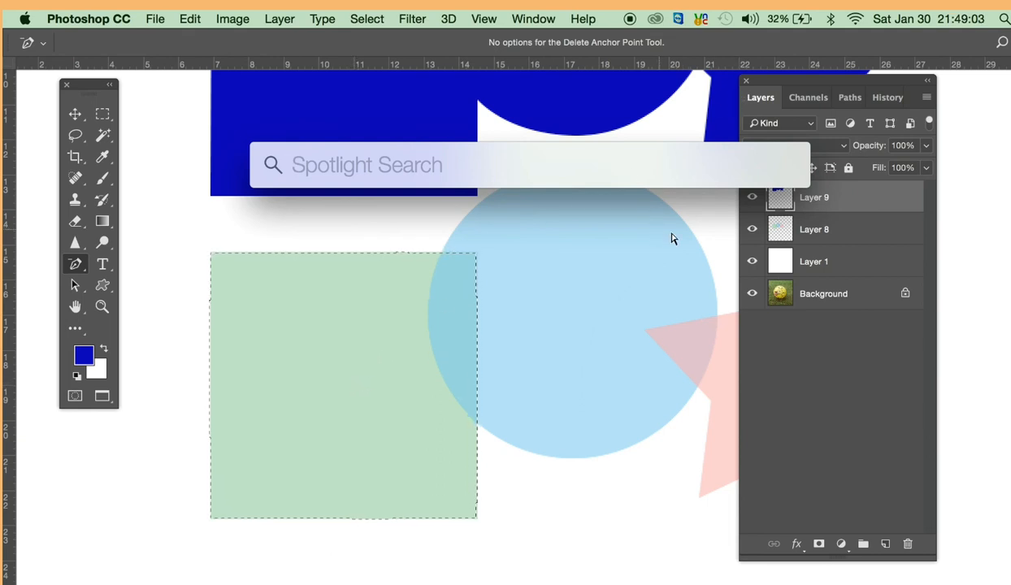
click(798, 365)
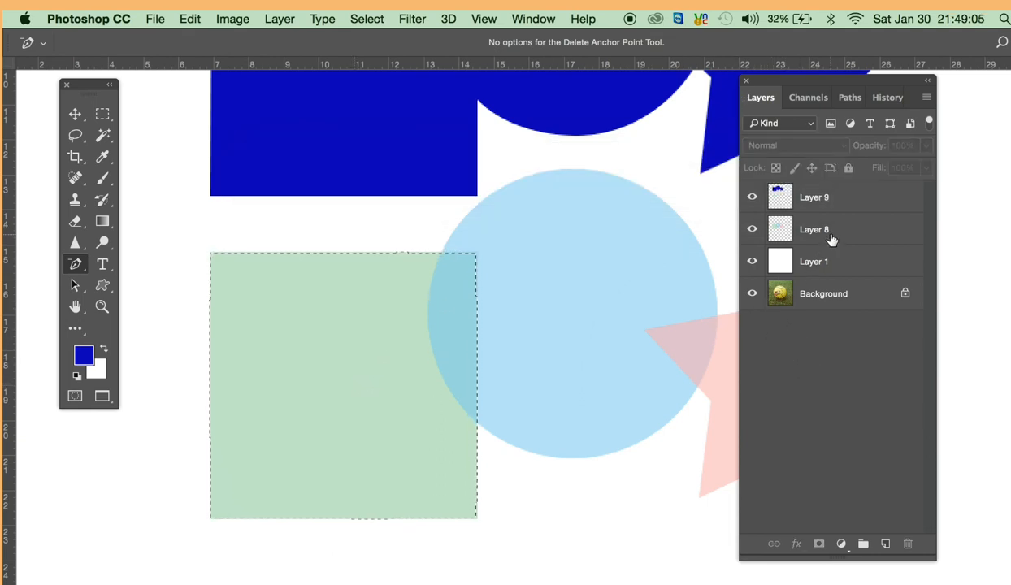
click(800, 229)
key(super+j)
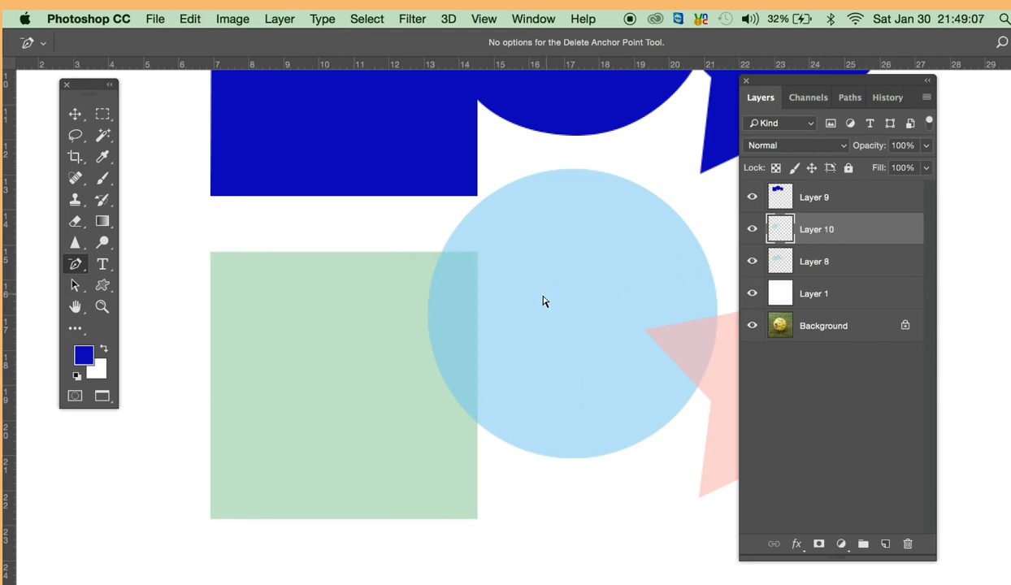
- Move the copied rectangle piece down and to the right, clear of the original green rectangle
key(v)
drag(501, 323, 616, 563)
scroll(589, 449, down, 5)
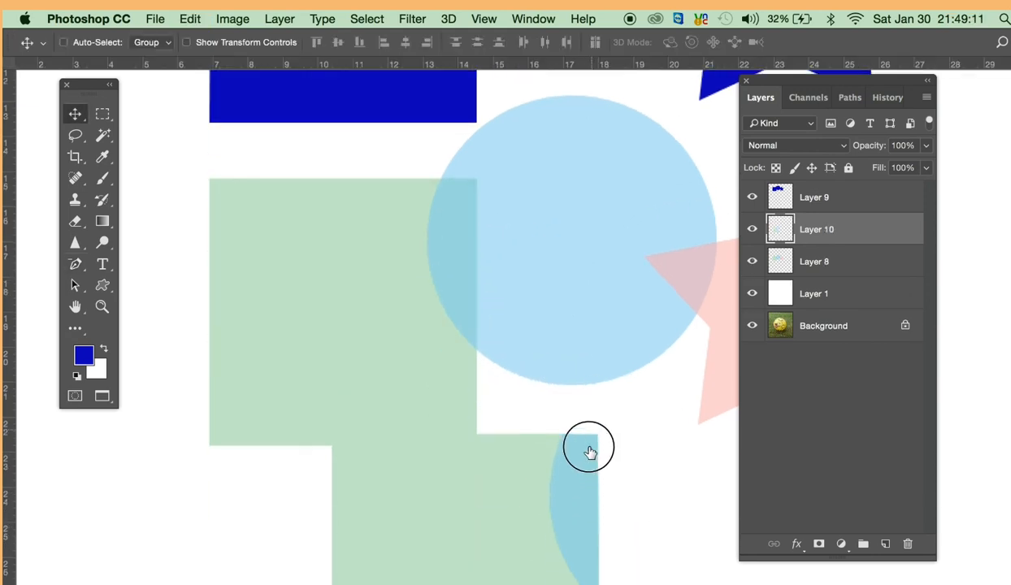
scroll(554, 363, down, 3)
drag(469, 386, 468, 431)
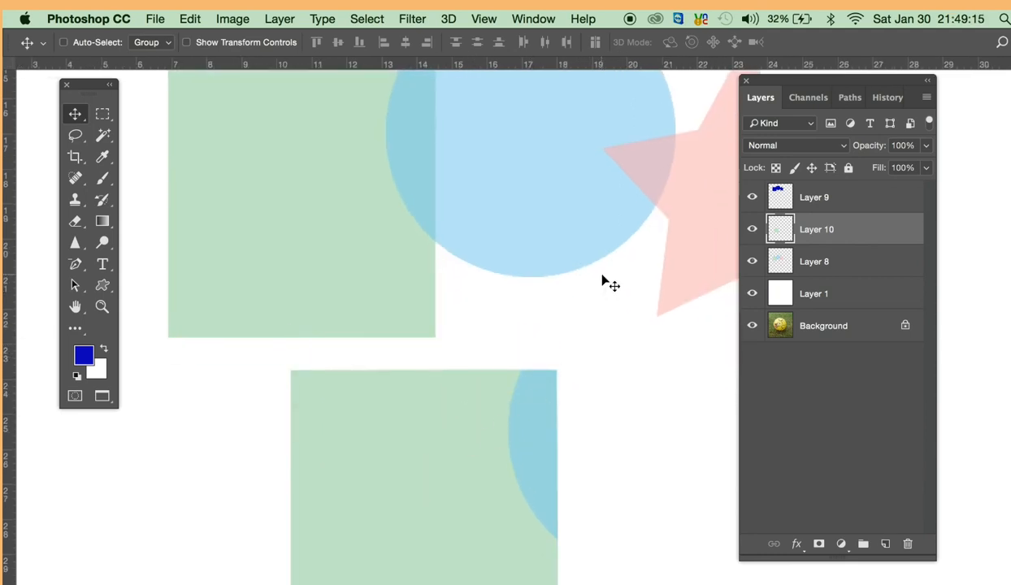